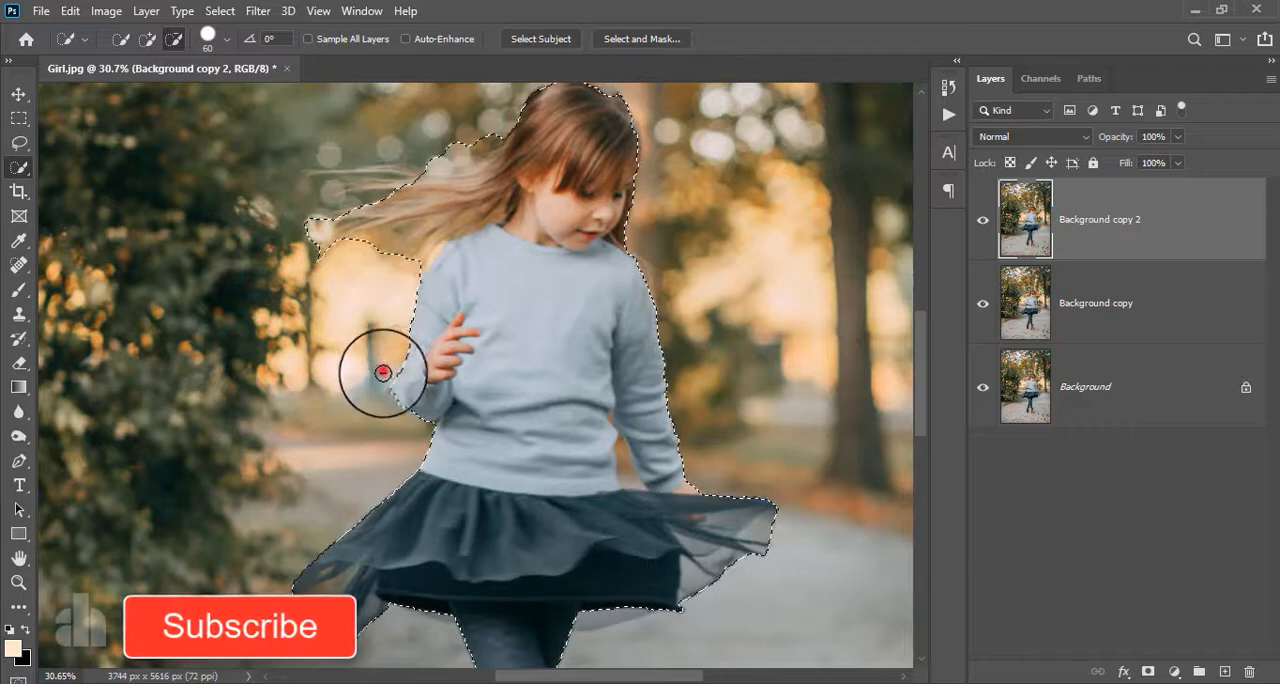
- Add the missing sleeve edge and elbow beside the raised hand to the quick selection of the girl
scroll(391, 403, up, 5)
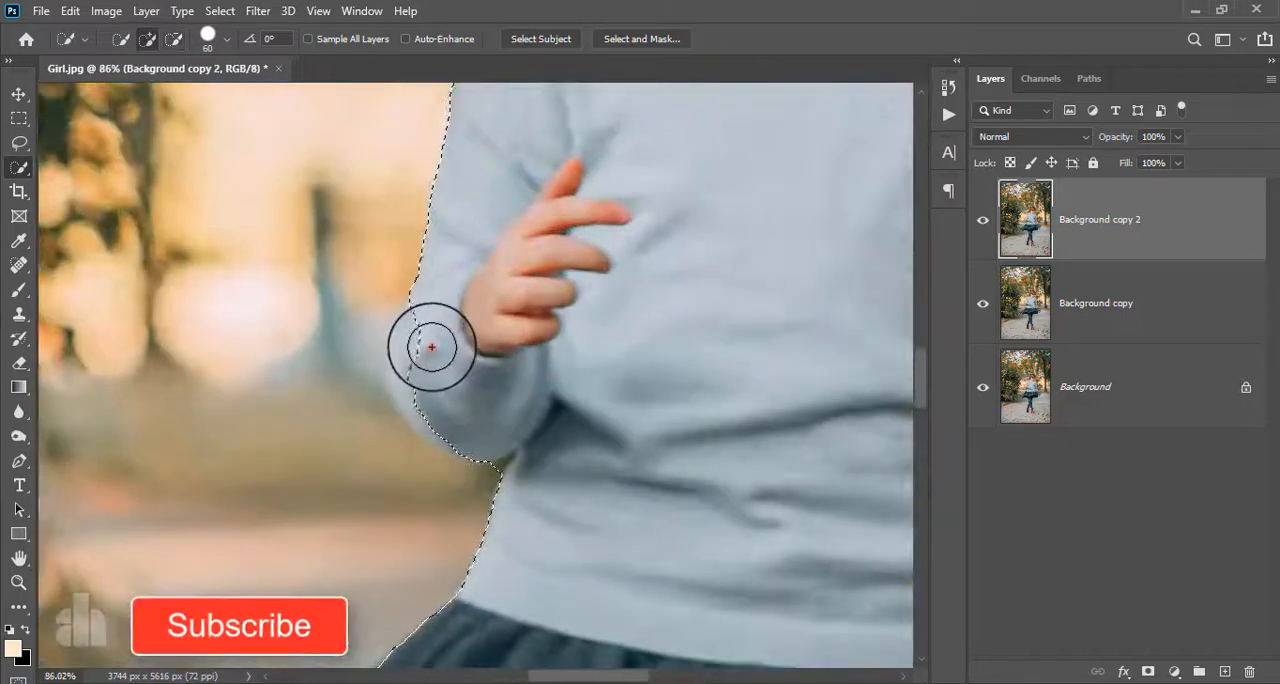
click(431, 343)
click(434, 414)
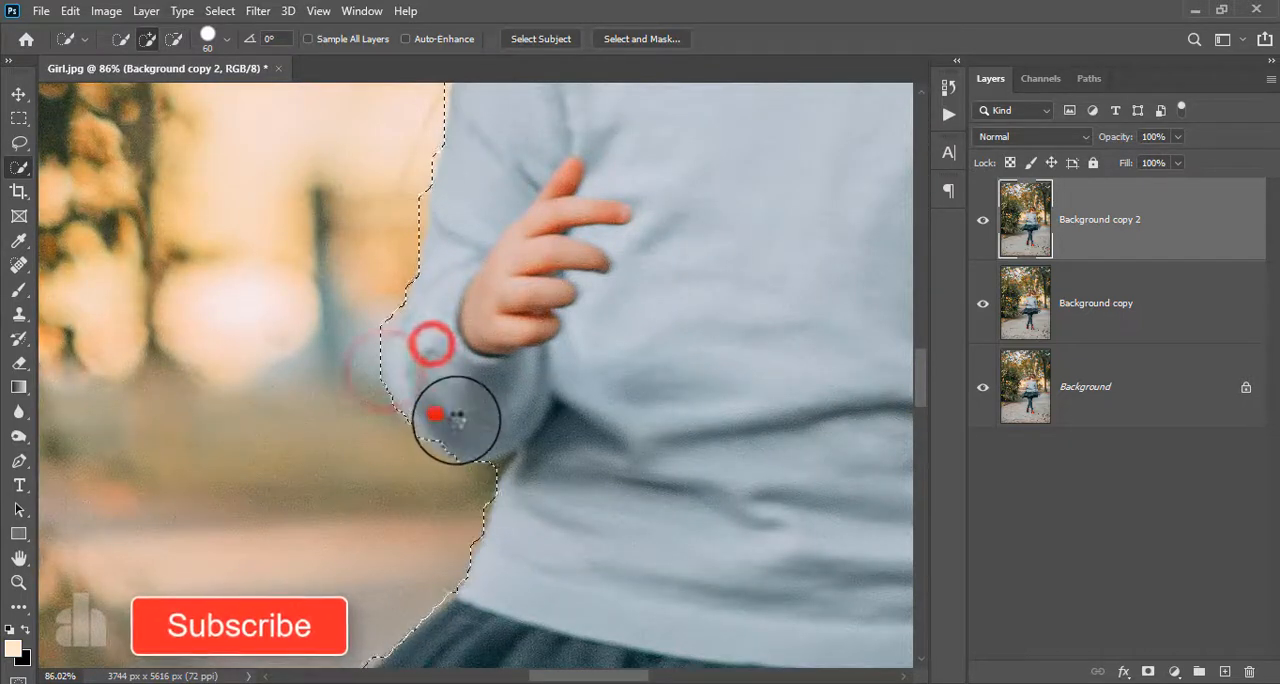
click(457, 428)
scroll(443, 386, down, 5)
- Adjust the quick selection to follow the girl's flying hair and the top of her head
click(354, 251)
drag(501, 160, 501, 325)
scroll(501, 325, up, 3)
alt+click(540, 206)
alt+click(443, 303)
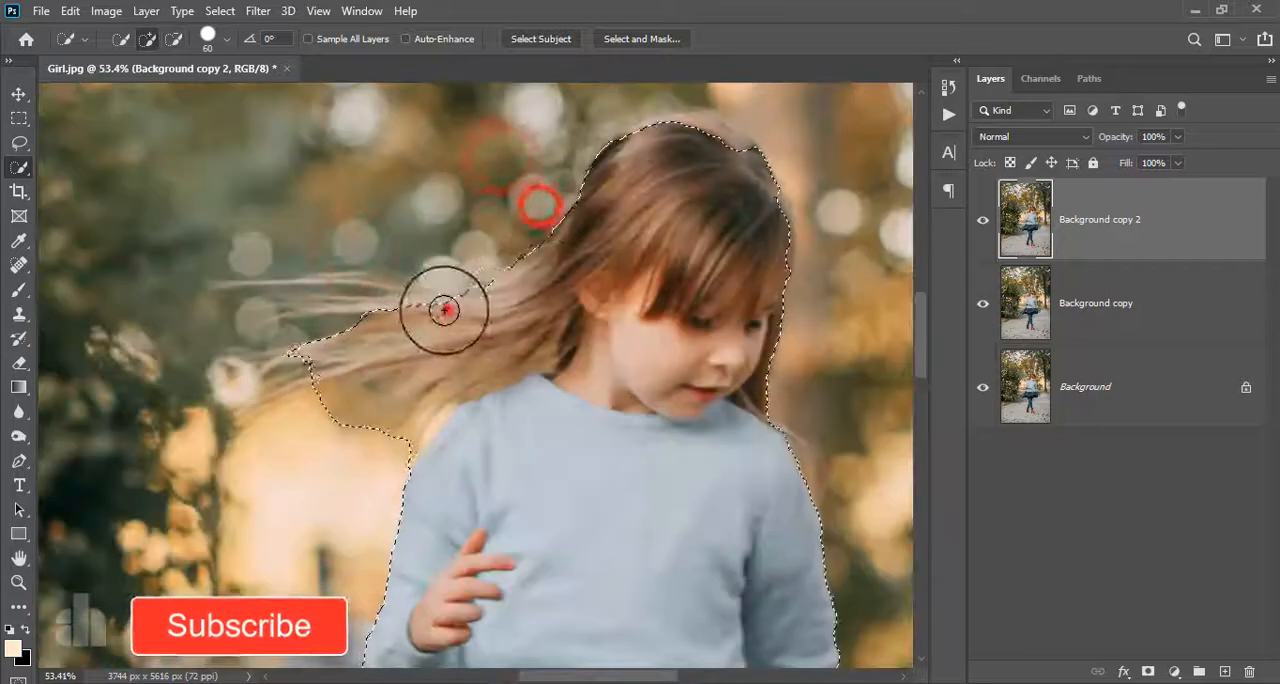
click(697, 143)
click(648, 135)
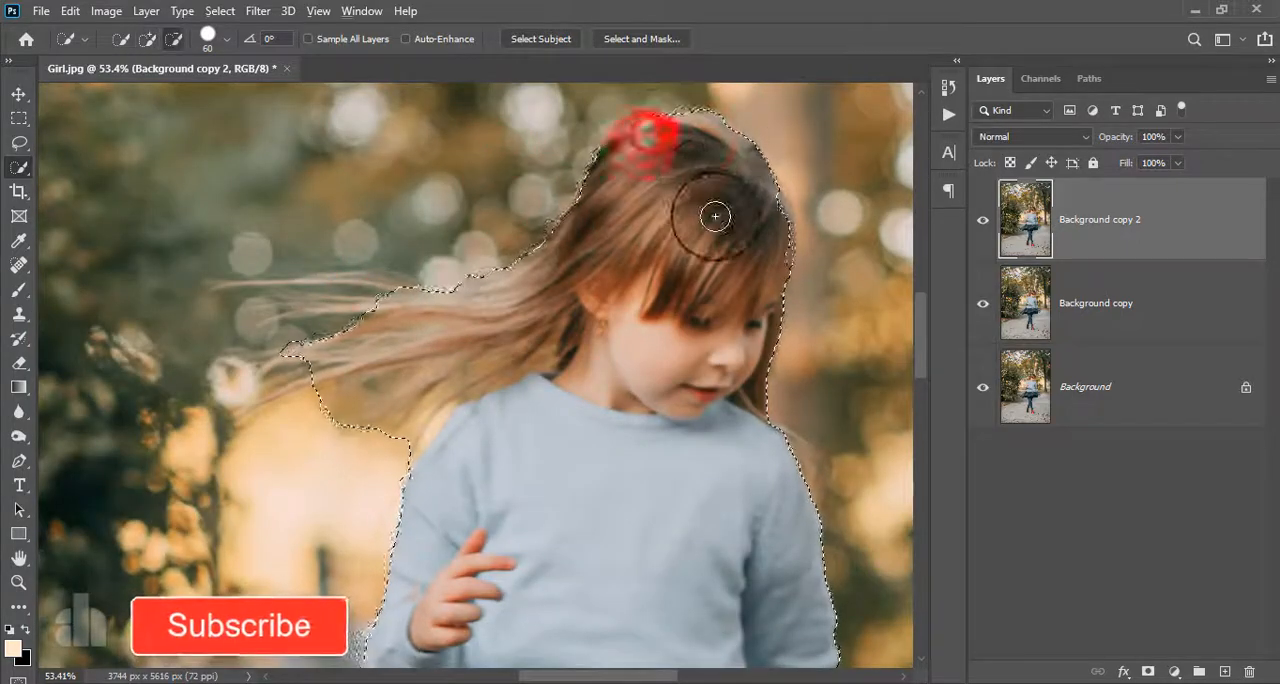
- Correct the selection beside the face and subtract the gap between the arm and waist, using a 20 px brush for the gap
scroll(766, 371, down, 2)
scroll(760, 385, up, 4)
click(760, 390)
click(724, 360)
scroll(727, 385, down, 6)
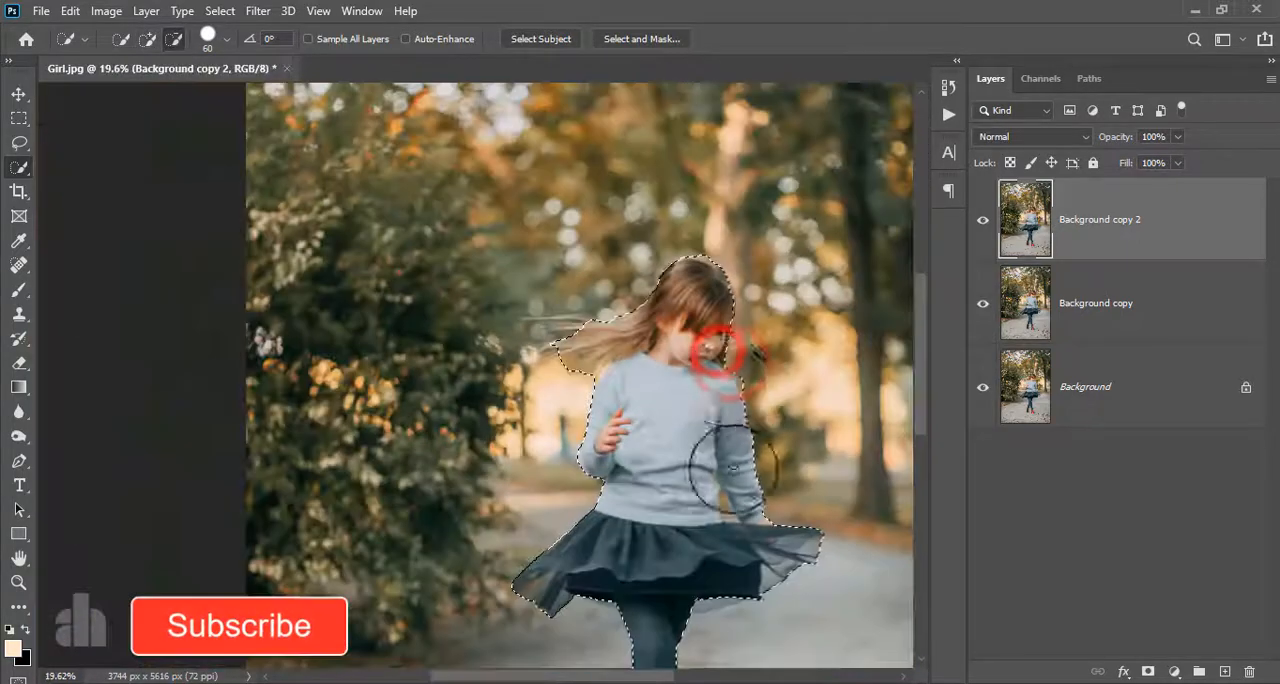
scroll(728, 475, up, 6)
alt+click(715, 506)
alt+click(716, 511)
scroll(708, 505, down, 6)
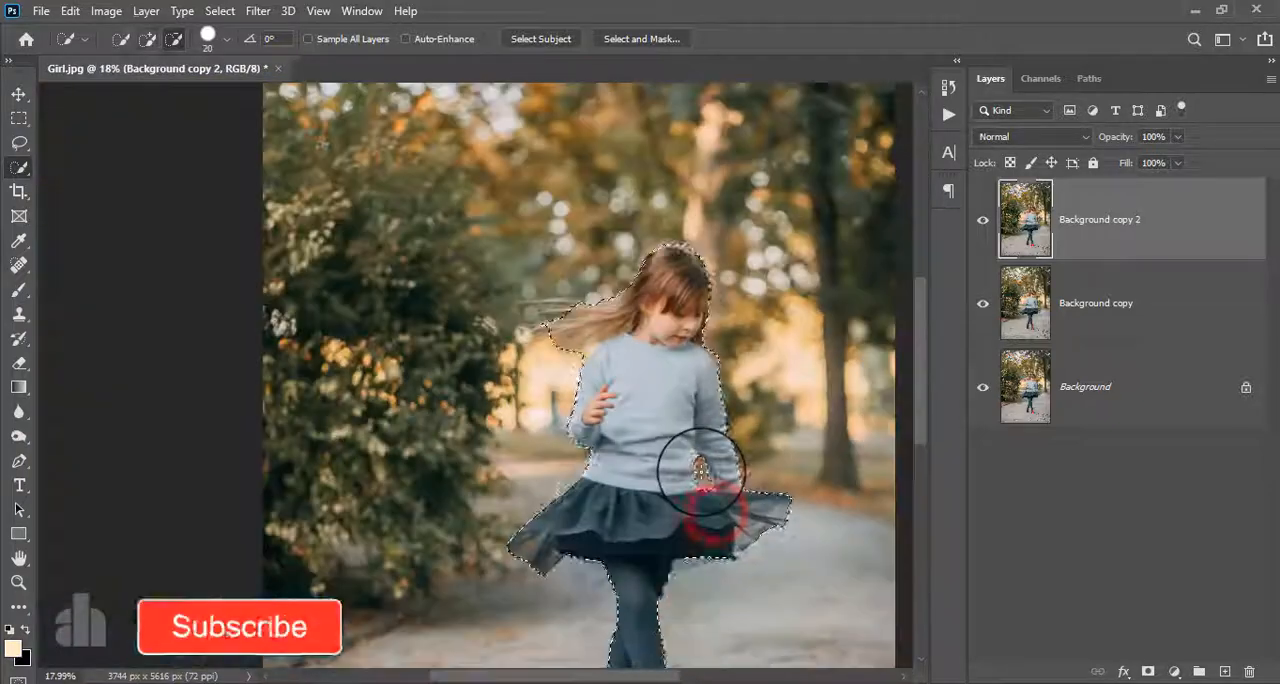
- Open the selection in Select and Mask and paint over the flying hair with the Refine Edge Brush
click(621, 38)
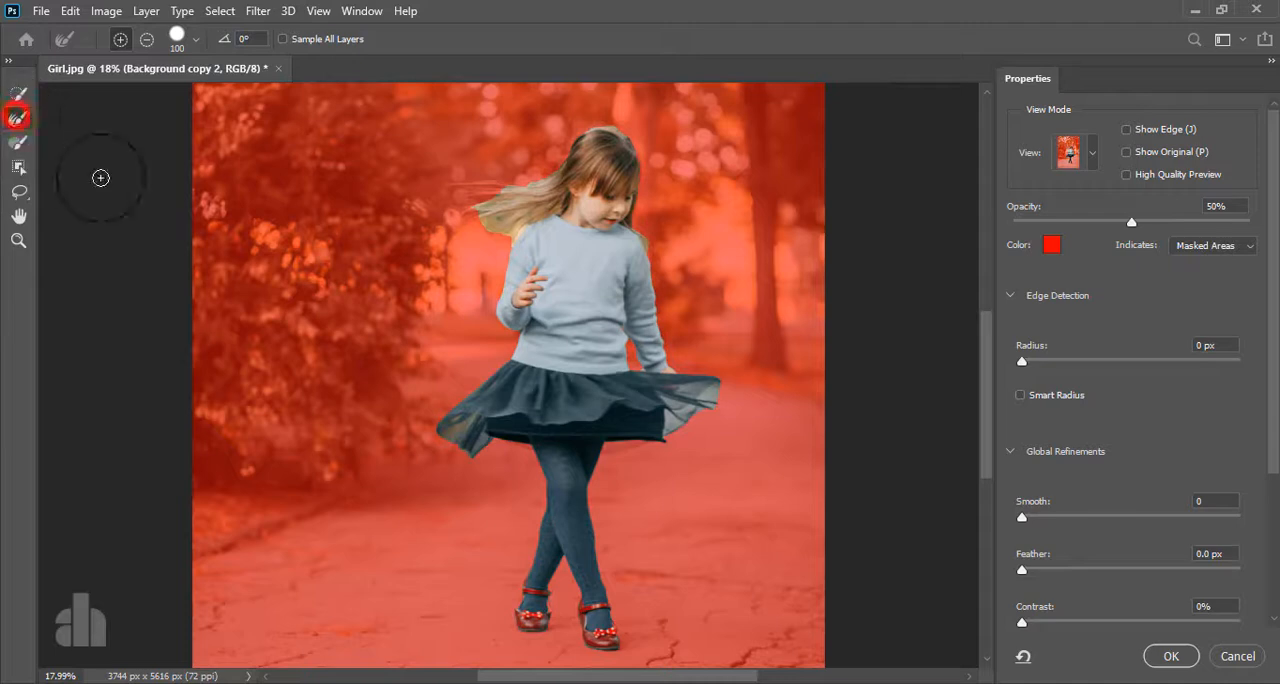
scroll(505, 212, up, 2)
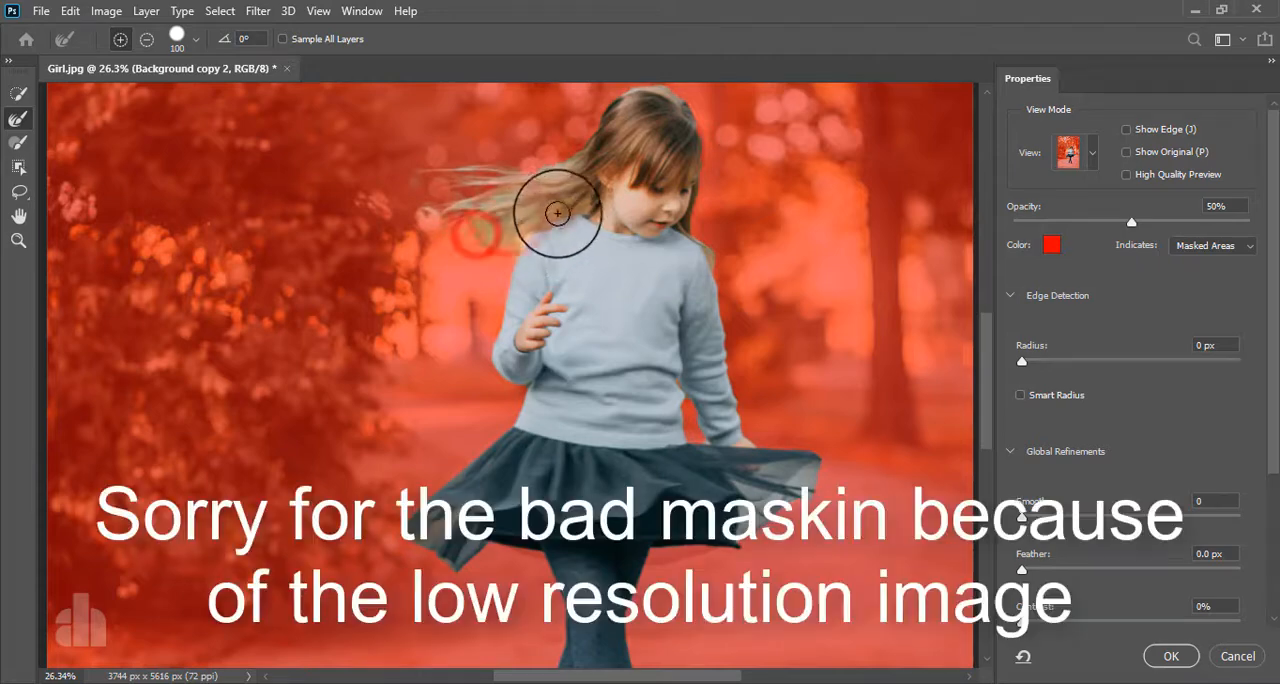
scroll(546, 209, up, 3)
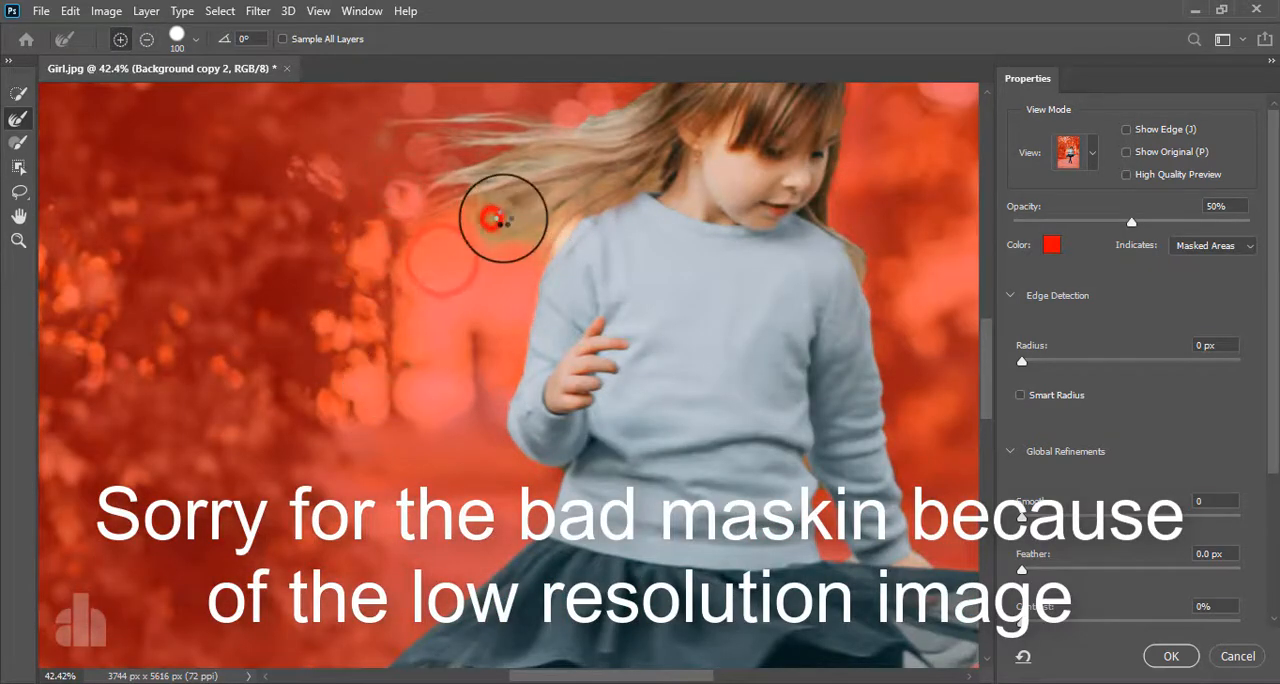
drag(590, 181, 464, 428)
mouse_move(444, 361)
mouse_down()
mouse_move(599, 237)
mouse_move(704, 260)
mouse_move(730, 327)
mouse_move(732, 401)
mouse_up()
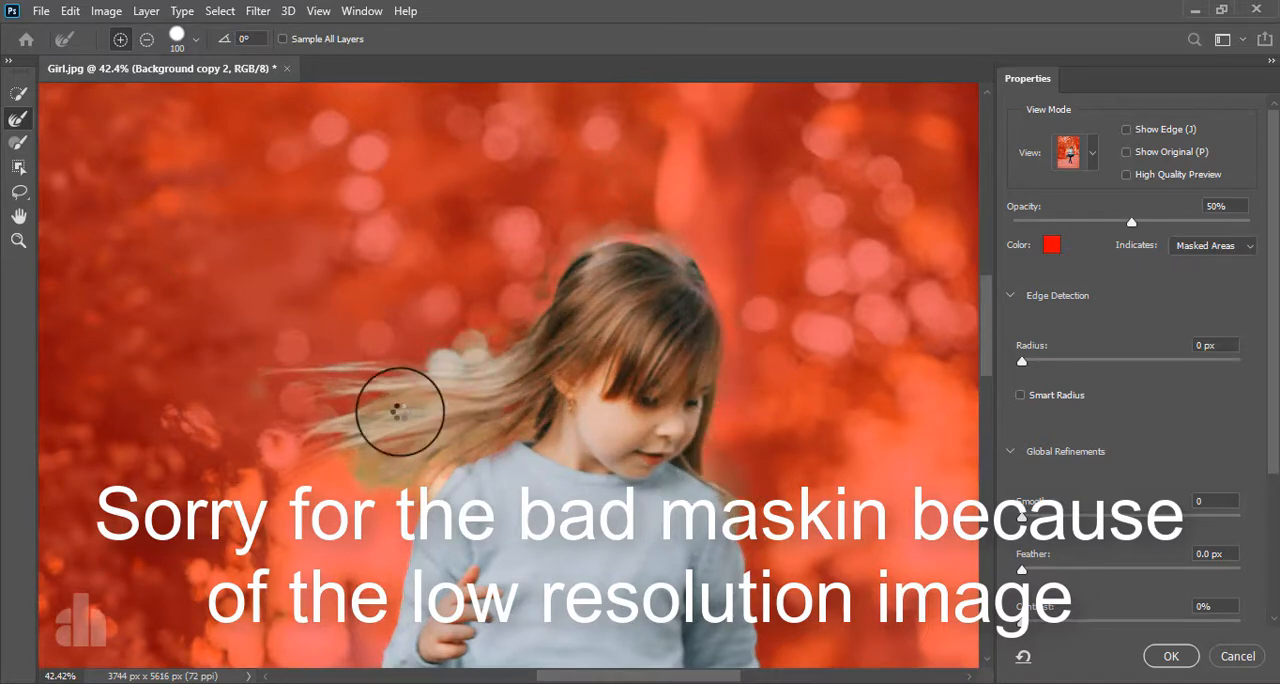
- Reduce the Refine Edge Brush to 60 px and refine the remaining edges around the hair and upper body
key(bracketleft)
key(bracketleft)
key(bracketleft)
key(bracketleft)
drag(483, 345, 494, 342)
drag(440, 380, 451, 374)
mouse_move(586, 229)
mouse_down()
mouse_move(526, 254)
mouse_move(537, 289)
mouse_up()
scroll(578, 342, down, 5)
drag(577, 433, 566, 312)
scroll(582, 425, up, 5)
drag(654, 369, 614, 277)
drag(363, 286, 373, 284)
- Add the missing ankle and shoe edges with the Quick Selection tool, keeping the gap between the legs out of the selection
scroll(387, 378, down, 2)
scroll(387, 378, down, 4)
scroll(447, 464, up, 10)
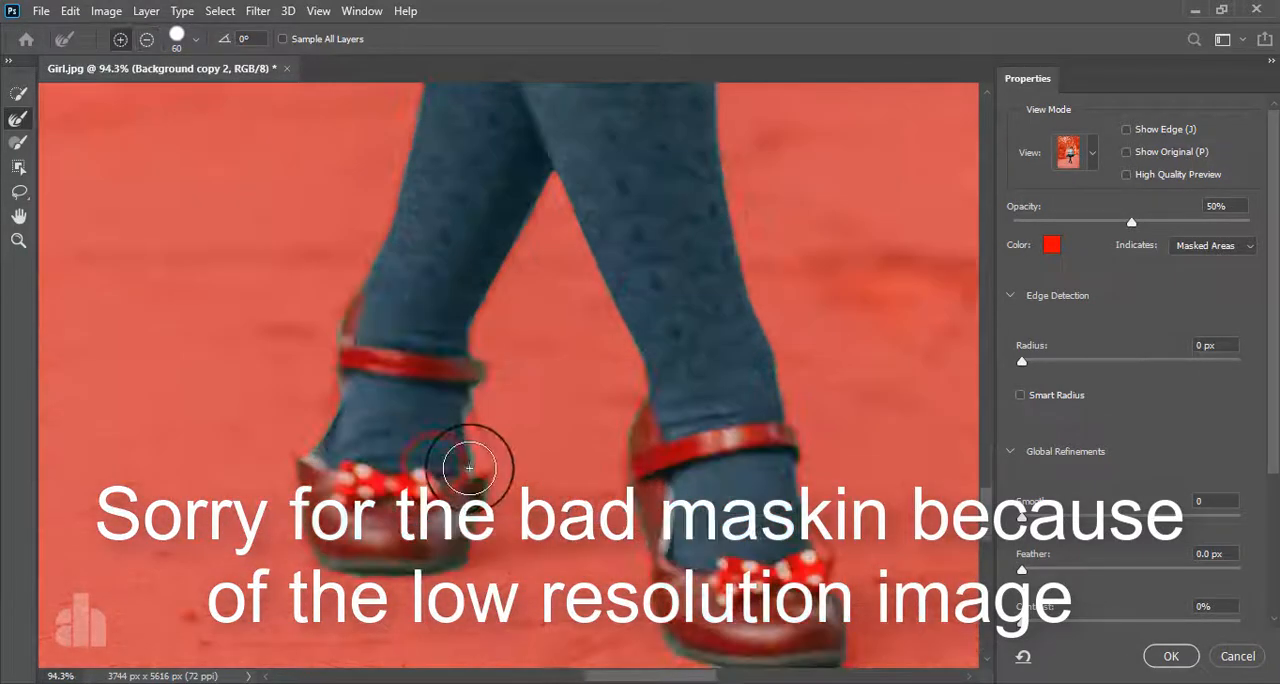
click(18, 94)
mouse_move(358, 423)
mouse_down()
mouse_move(340, 473)
mouse_move(334, 434)
mouse_up()
drag(438, 454, 452, 457)
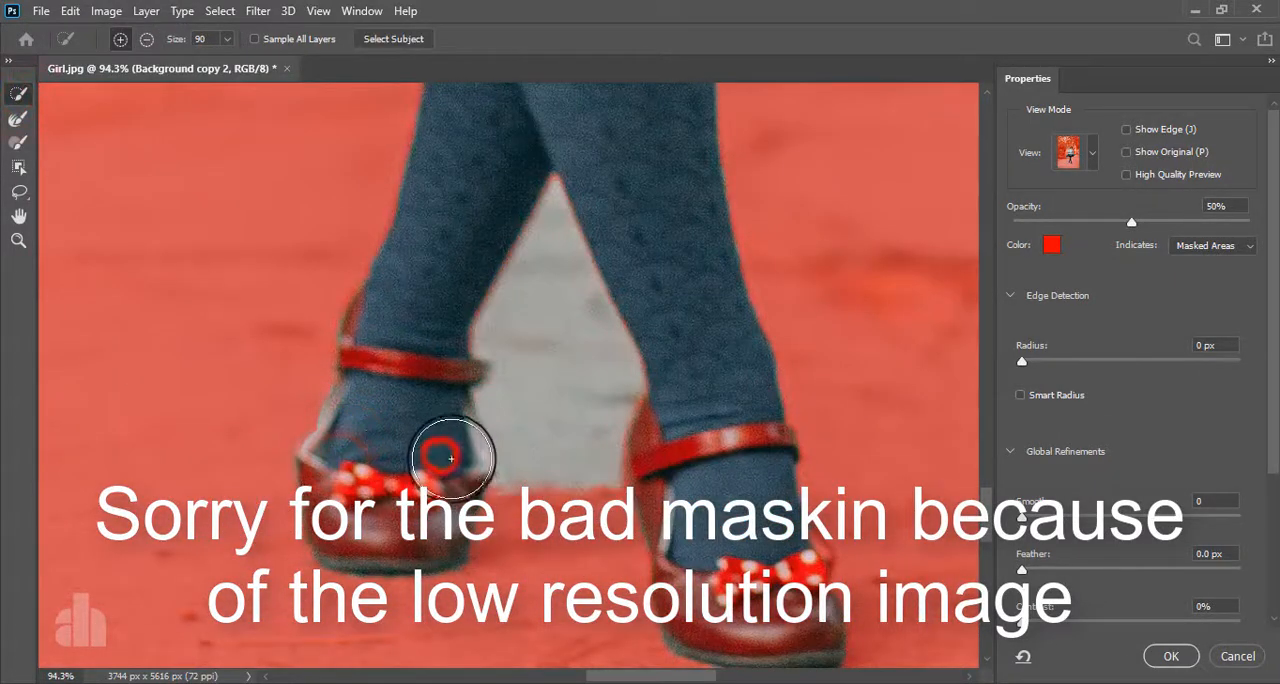
drag(548, 530, 556, 417)
- Refine the edges around the legs with the Refine Edge Brush and accept the Select and Mask result
click(18, 119)
drag(380, 237, 400, 393)
mouse_move(451, 140)
mouse_down()
mouse_move(342, 529)
mouse_move(354, 638)
mouse_up()
drag(442, 567, 440, 321)
drag(503, 317, 511, 416)
scroll(675, 362, down, 8)
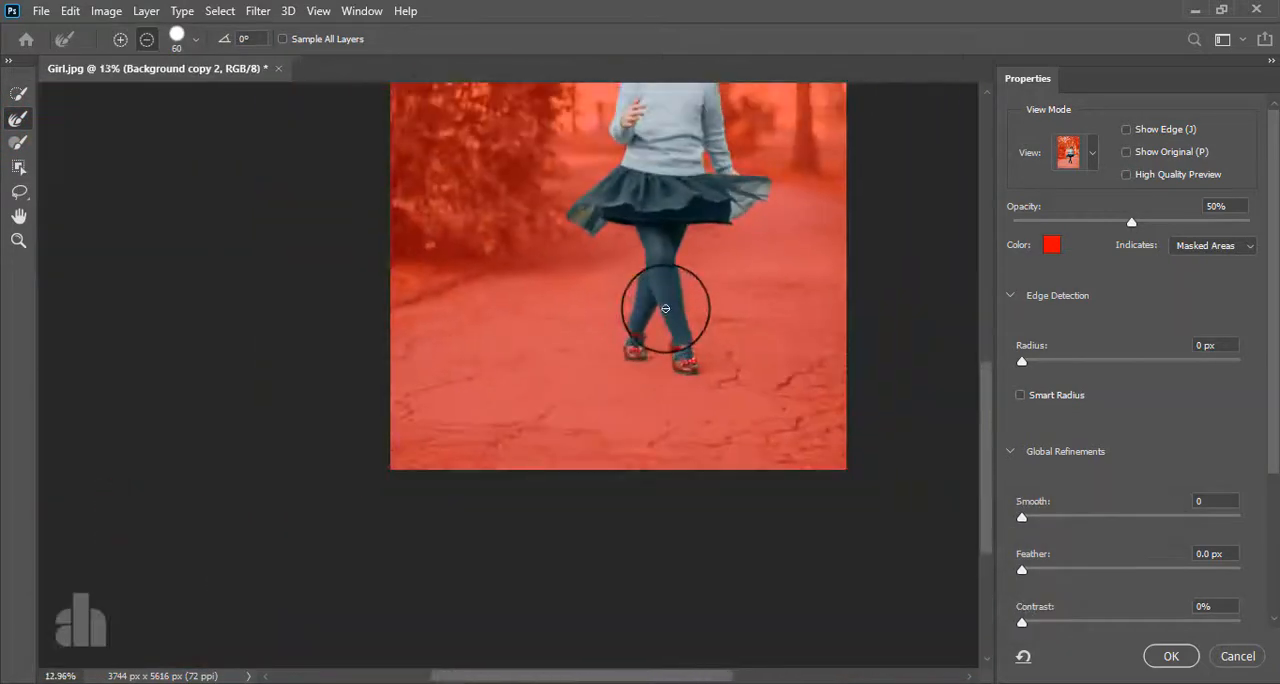
scroll(537, 376, up, 3)
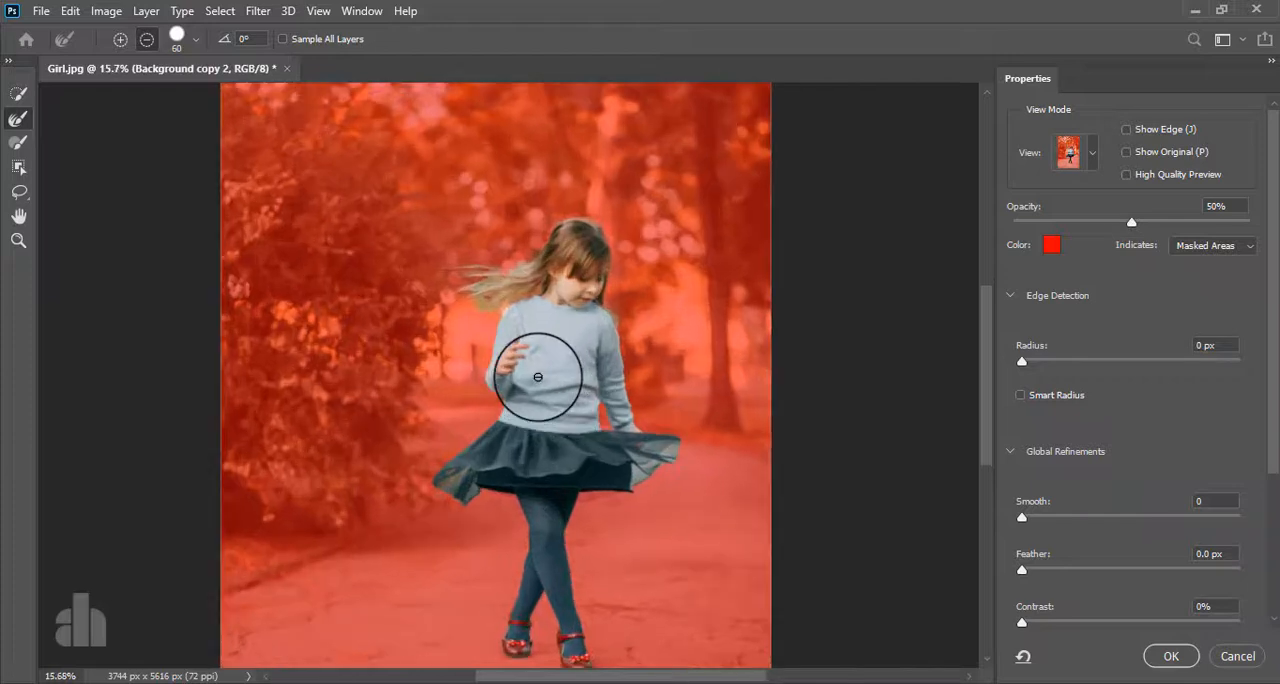
click(1170, 657)
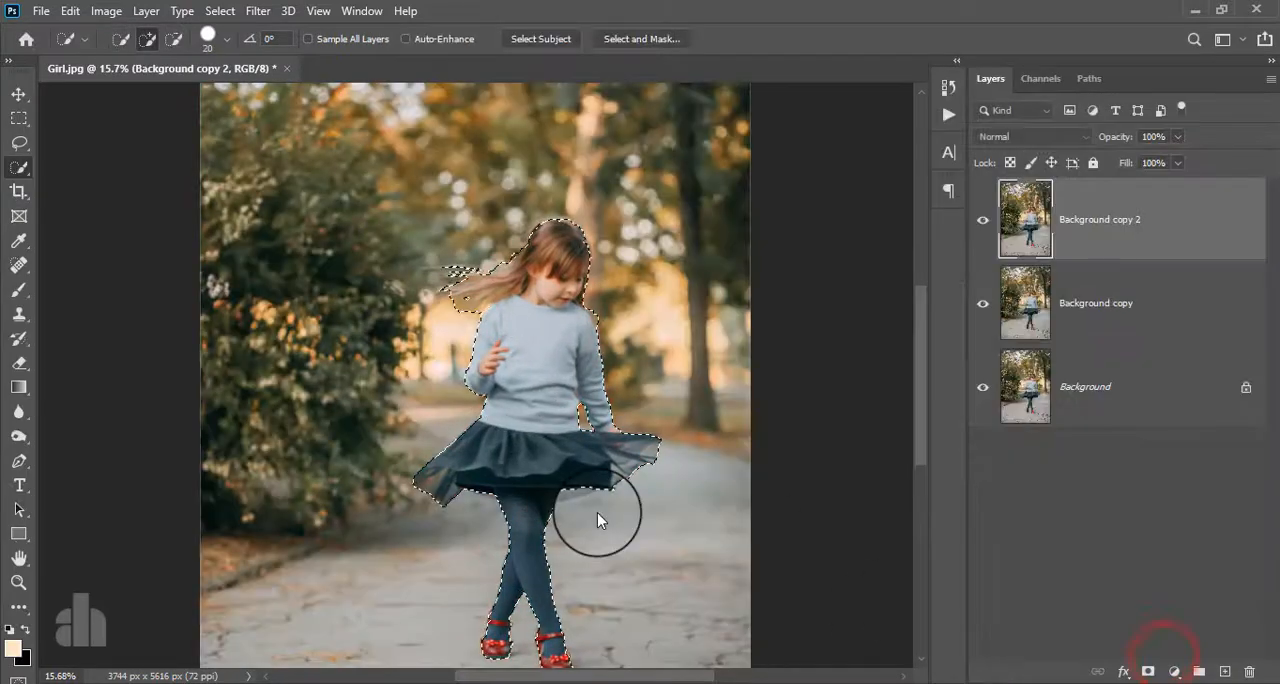
- Turn the selection into a layer mask on Background copy 2 and show the mask alone in the canvas
click(1147, 671)
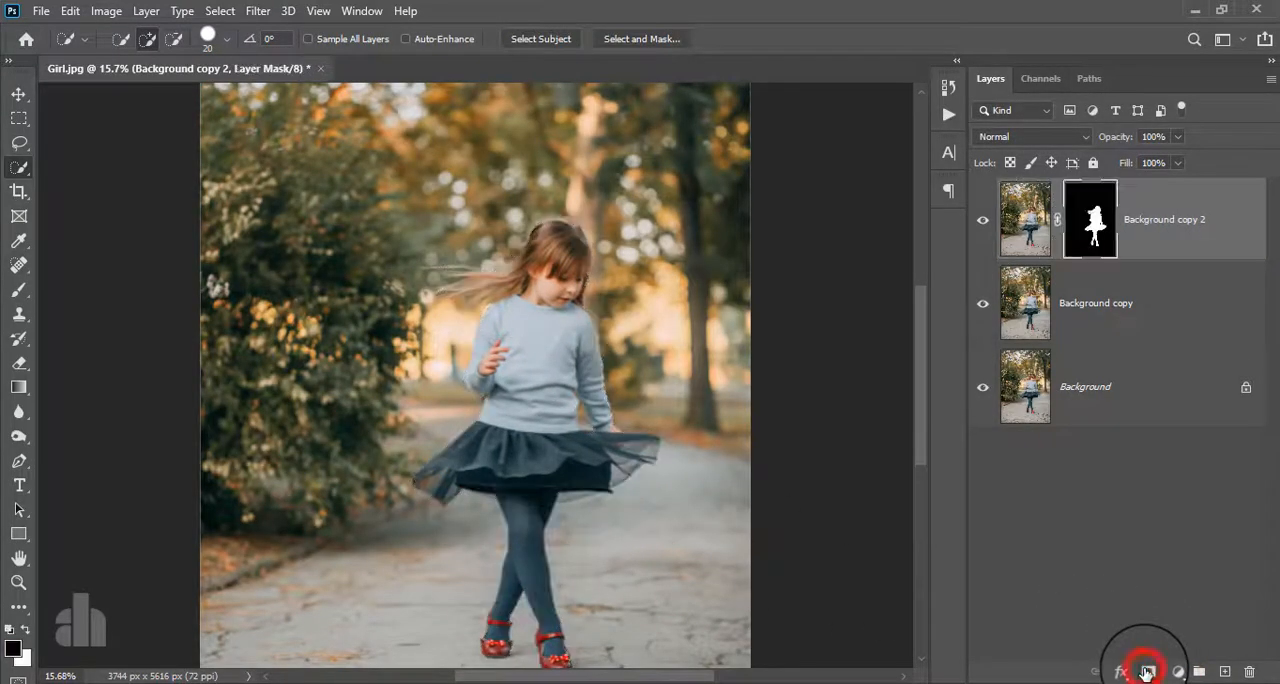
alt+click(1092, 218)
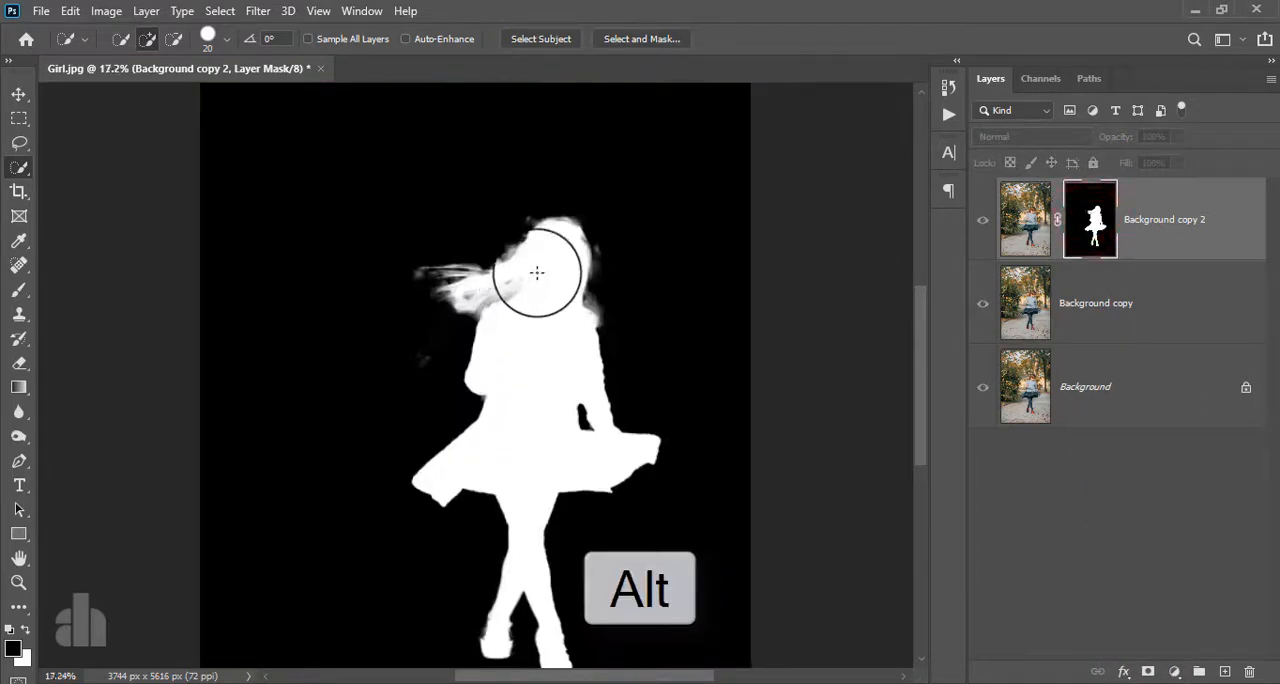
scroll(537, 272, up, 5)
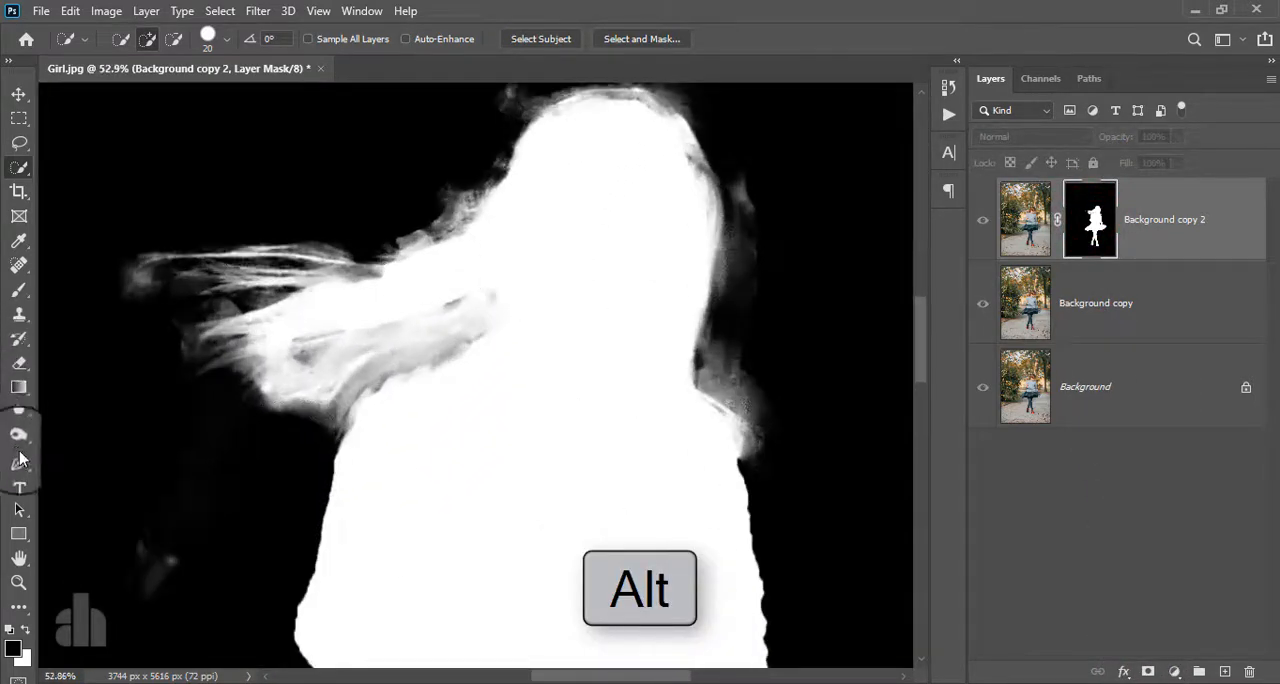
- Set the Brush tool to Overlay mode and reduce its size to 125 px, undoing the oversized test dab on the mask
click(14, 290)
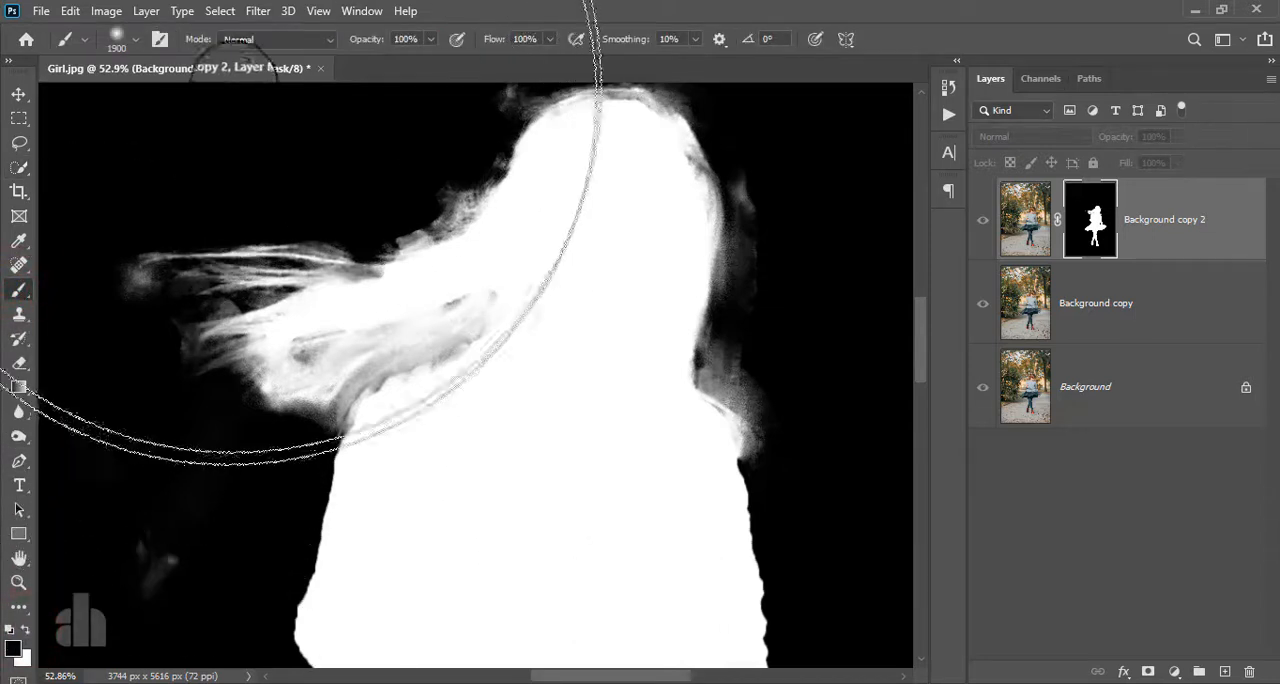
click(254, 42)
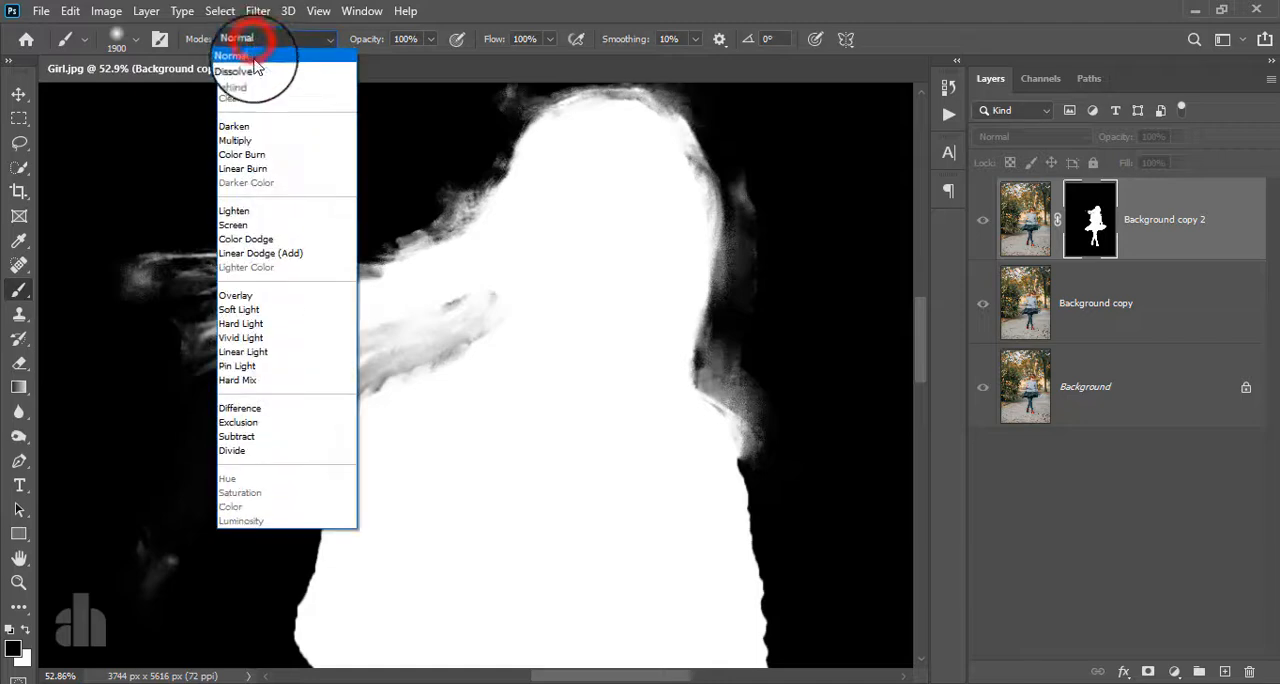
click(264, 301)
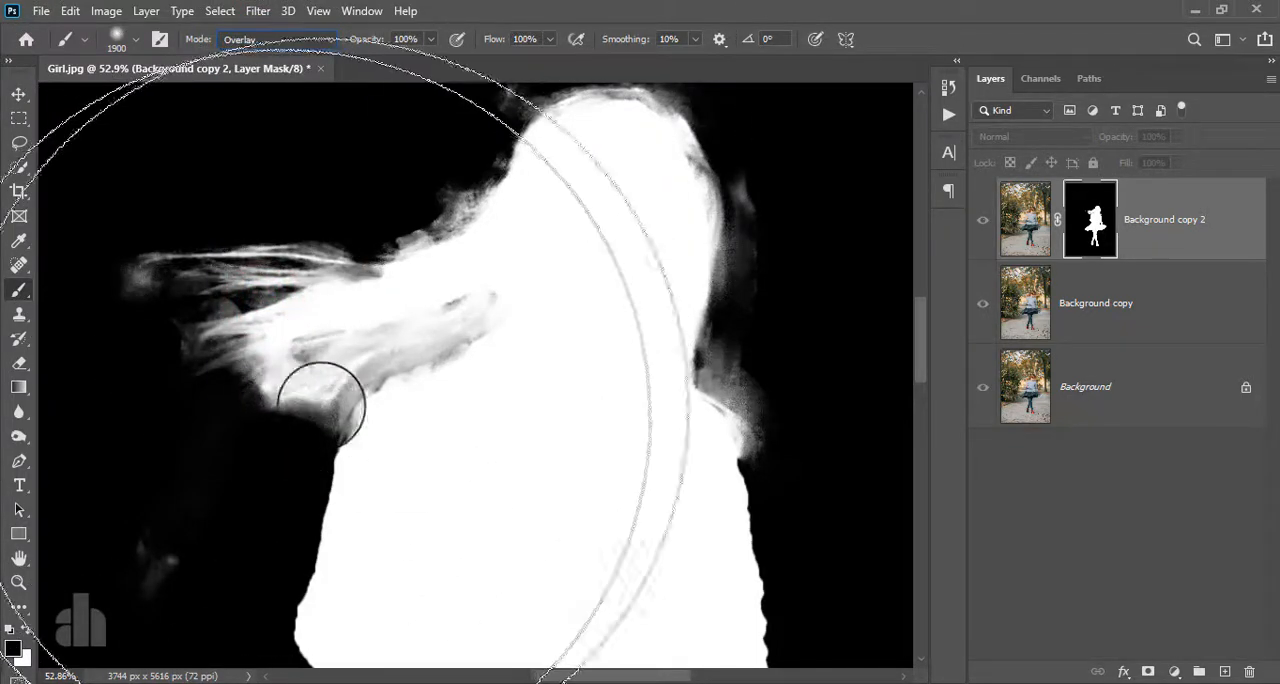
click(437, 352)
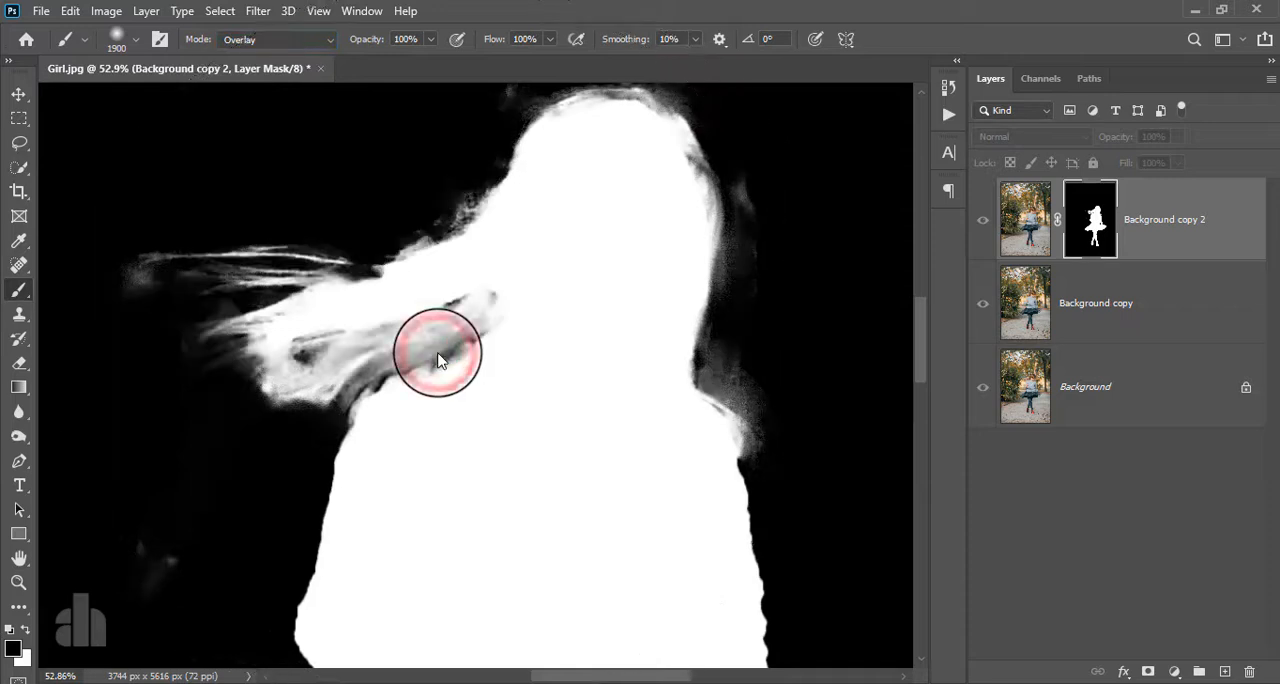
key(ctrl+z)
key(bracketleft)
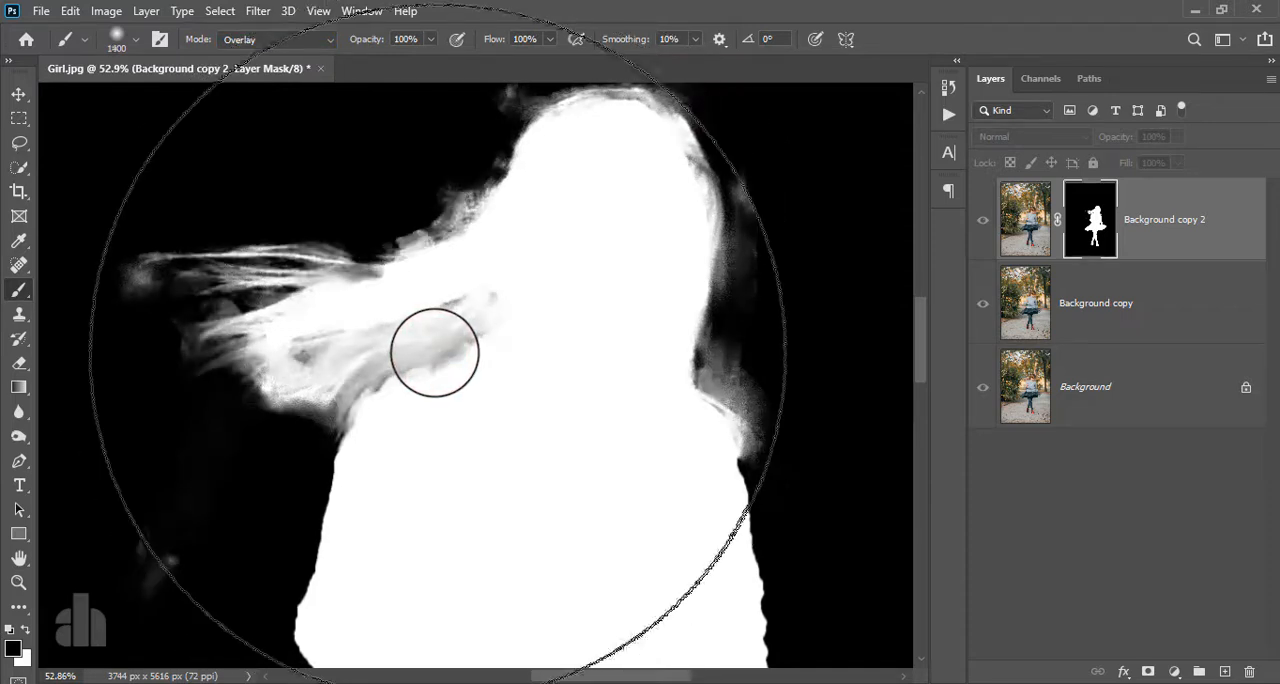
key(bracketleft)
key(bracketleft)
key(bracketleft)
key(bracketleft)
key(bracketleft)
key(bracketleft)
key(bracketleft)
key(bracketleft)
key(bracketleft)
key(bracketleft)
key(bracketleft)
key(bracketleft)
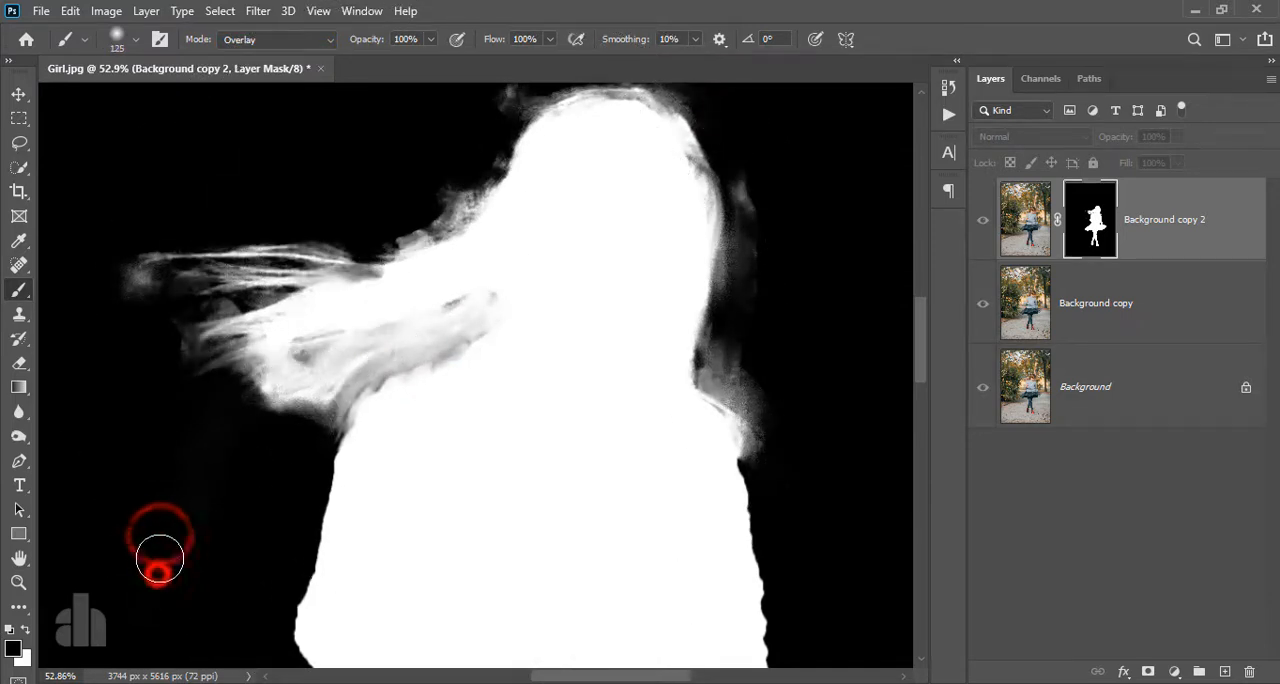
- Paint black in Overlay mode around the flying hair strands to clear the grey haze from the mask
click(129, 280)
click(168, 300)
click(169, 360)
click(243, 377)
click(333, 416)
click(402, 232)
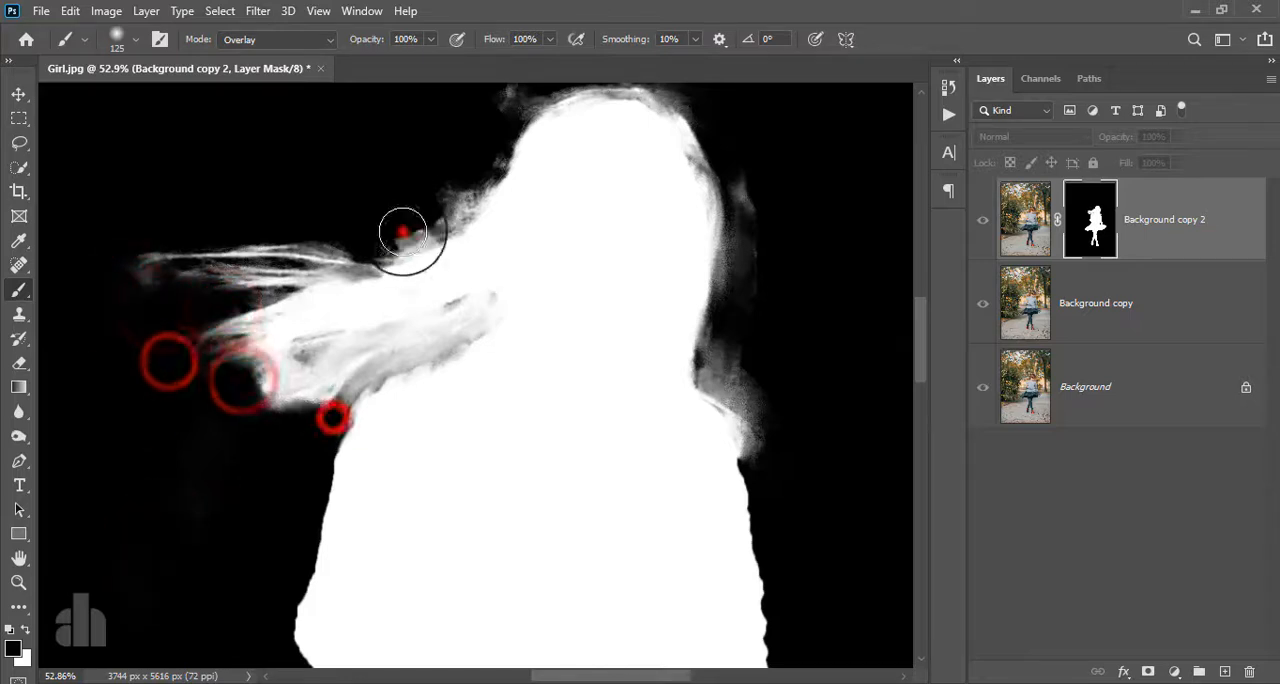
drag(403, 232, 480, 163)
drag(483, 149, 447, 286)
click(467, 247)
click(463, 233)
- Clean the grey haze from the mask around the top of the head and down to the far shoulder
drag(519, 214, 697, 277)
drag(712, 372, 697, 460)
drag(688, 514, 702, 436)
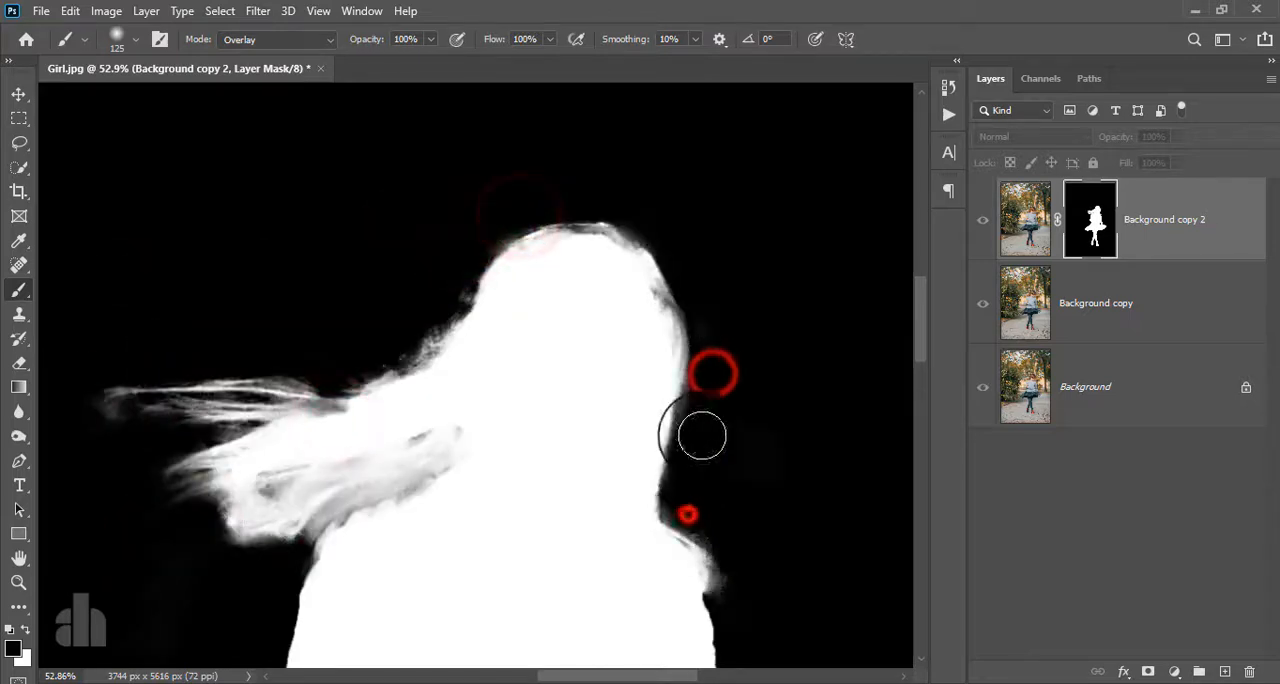
- Darken the leftover grey edges of the mask near the elbow, the arm gap and the feet
drag(714, 484, 541, 134)
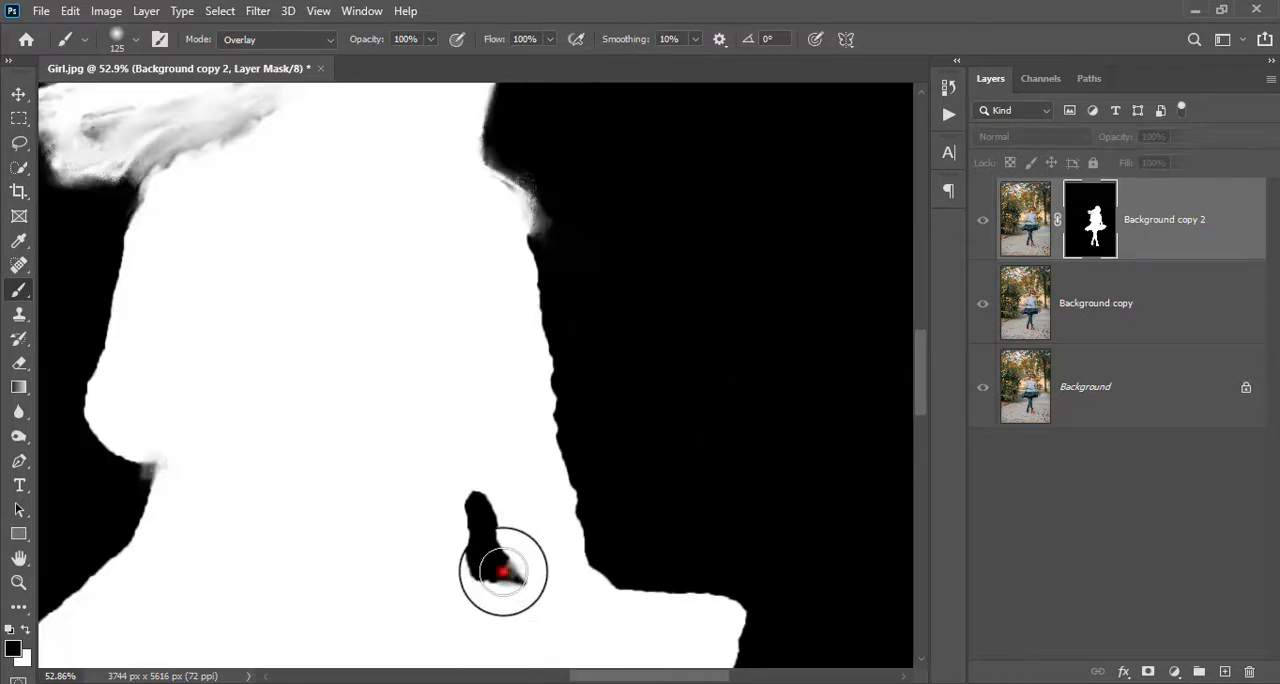
click(134, 483)
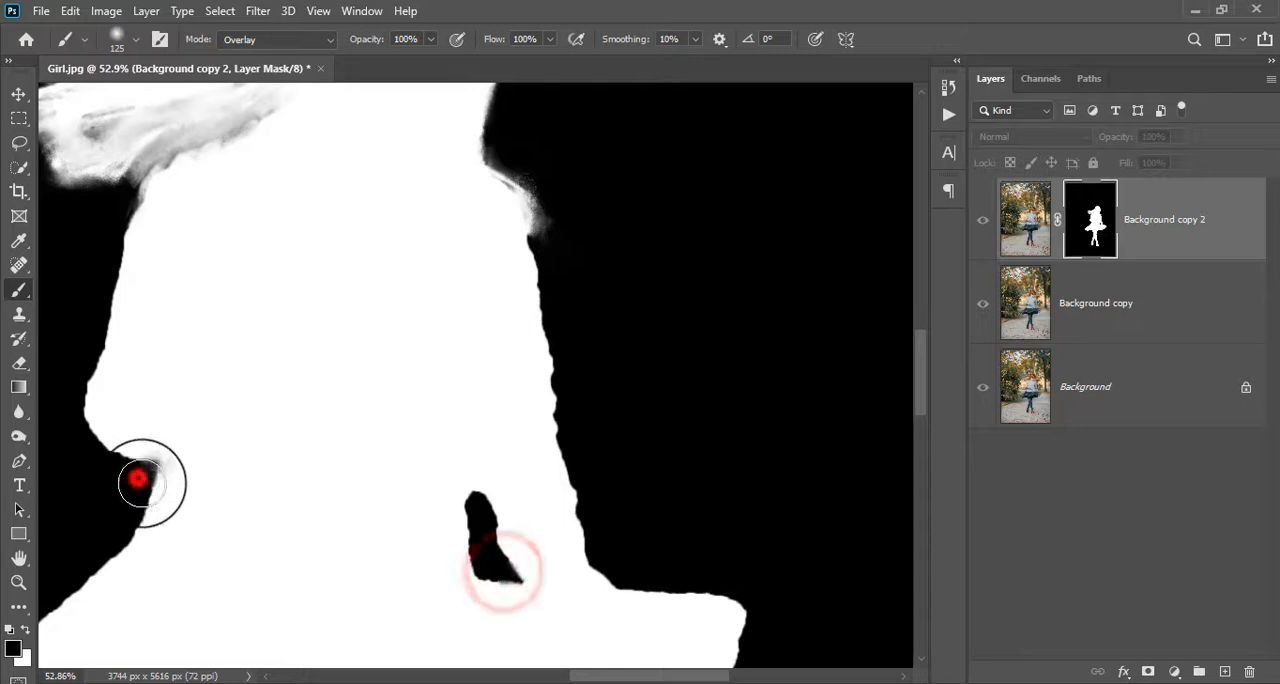
scroll(460, 514, down, 3)
drag(435, 607, 506, 366)
scroll(507, 407, down, 6)
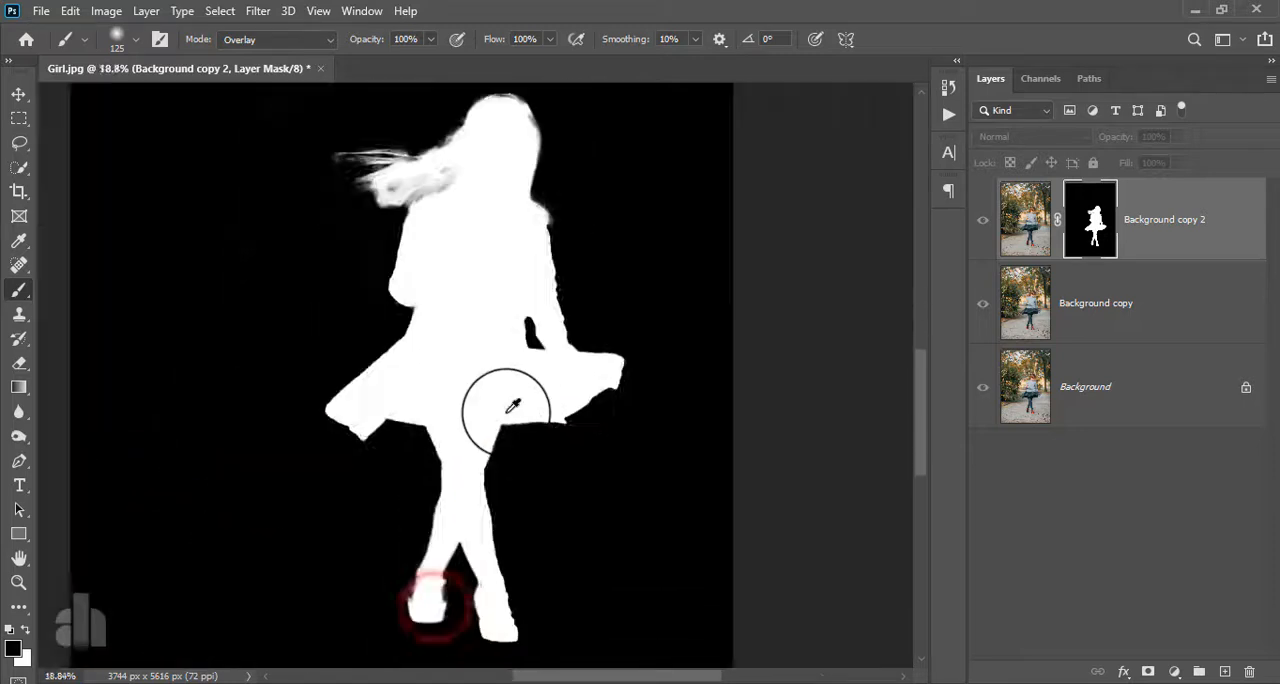
scroll(463, 530, up, 5)
scroll(494, 486, down, 5)
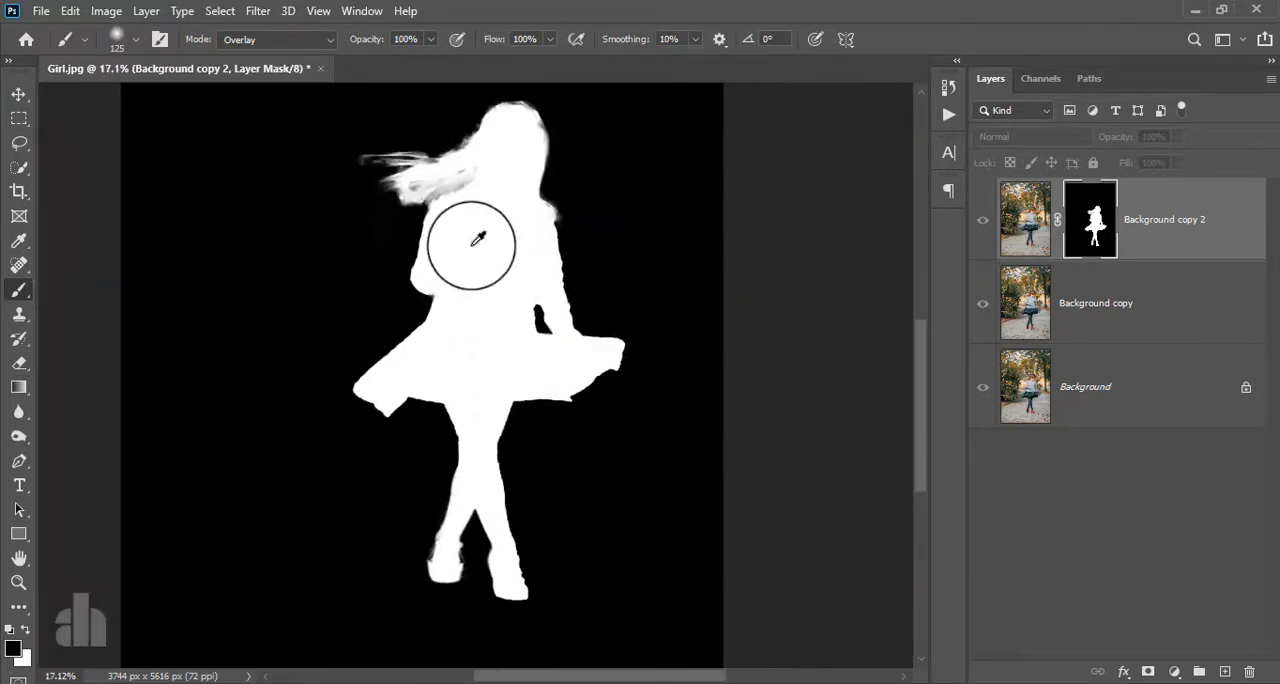
- Clean the mask around the tips of the flying hair and return to the normal image view
alt+click(362, 163)
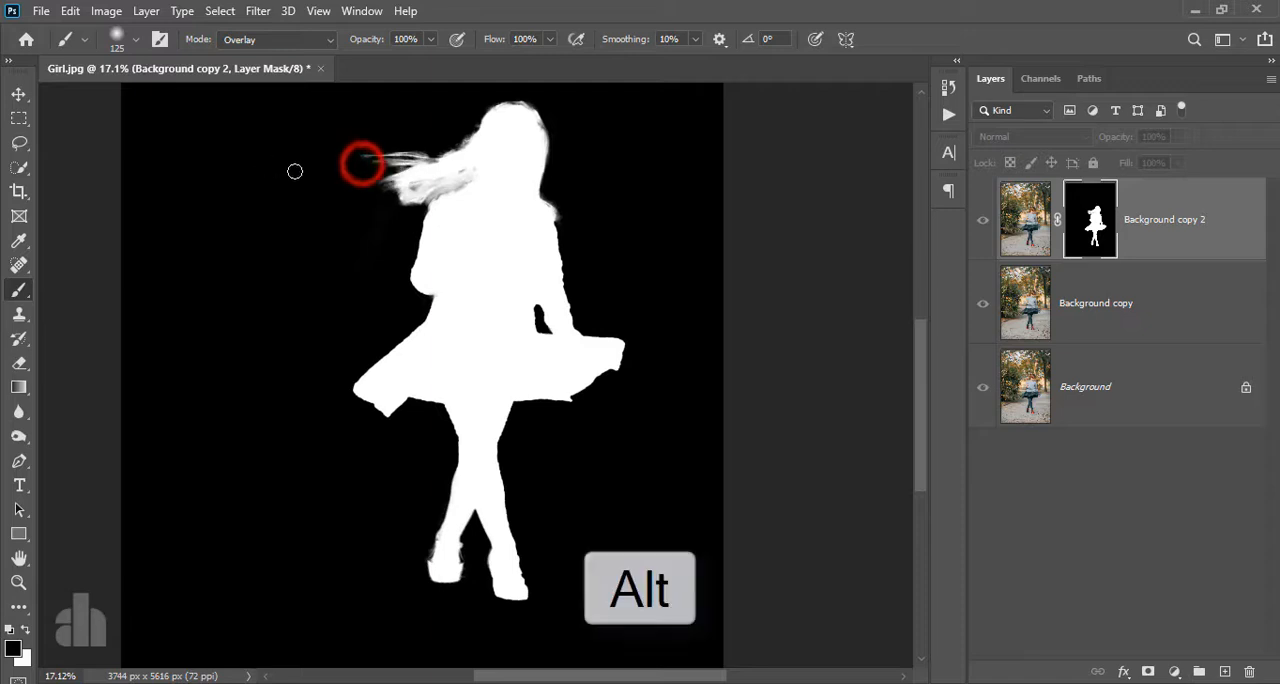
drag(295, 171, 459, 170)
alt+click(1095, 219)
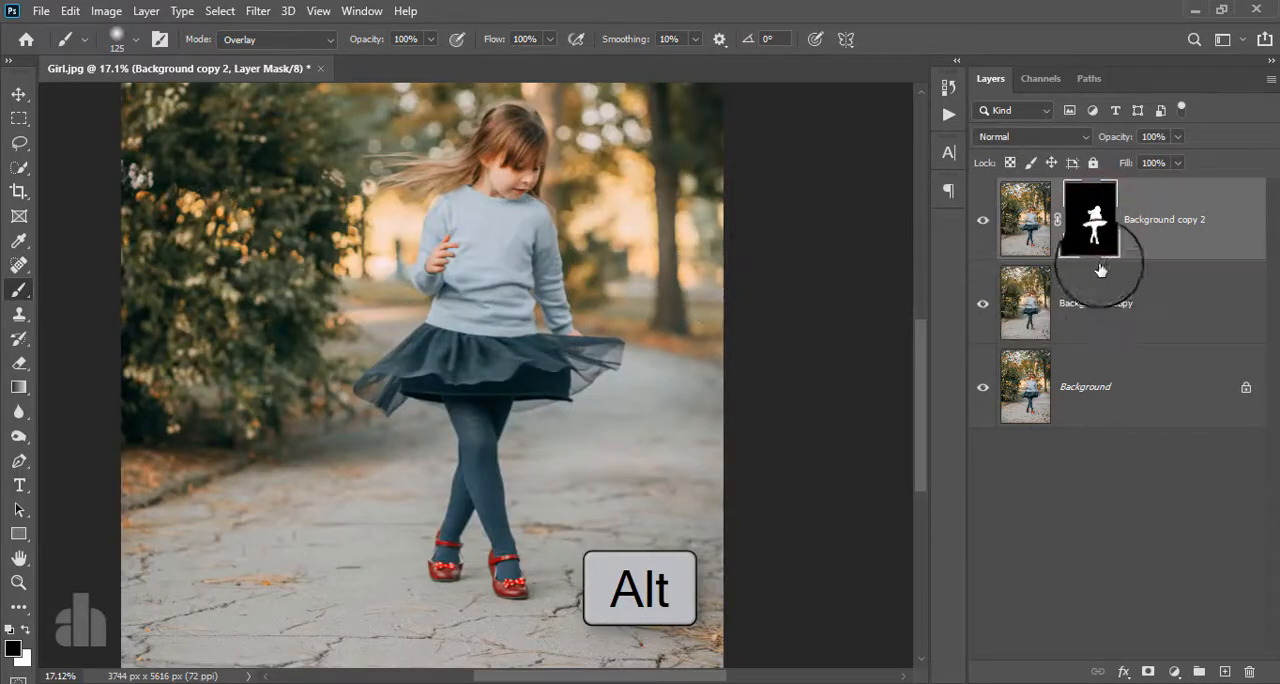
- Load the mask of Background copy 2 as a selection and expand it by 20 pixels with the Background copy layer active
ctrl+click(1094, 220)
click(1110, 313)
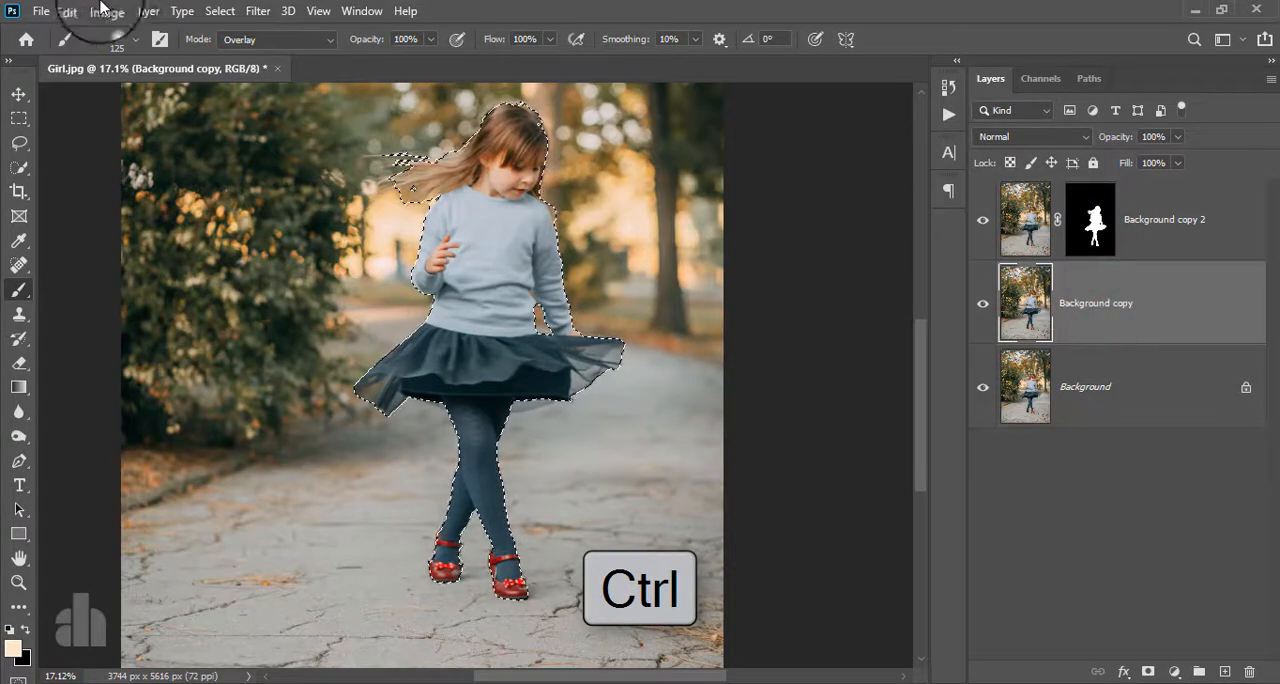
click(220, 11)
click(300, 276)
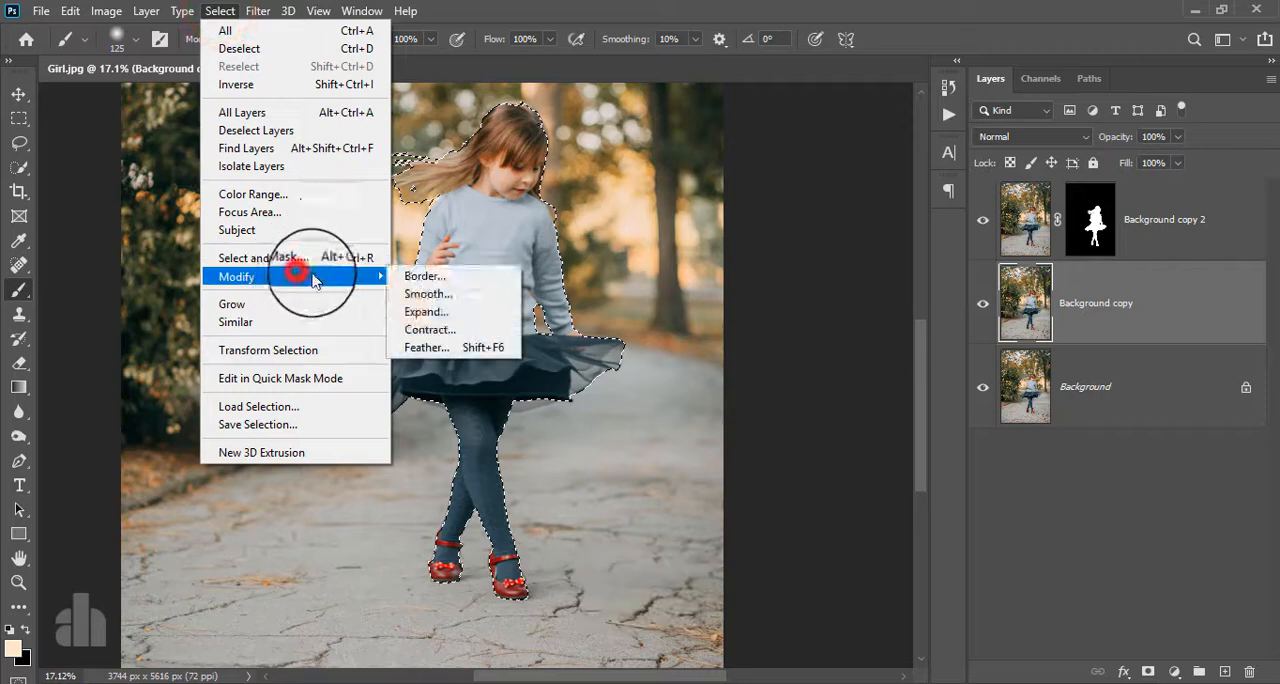
click(440, 313)
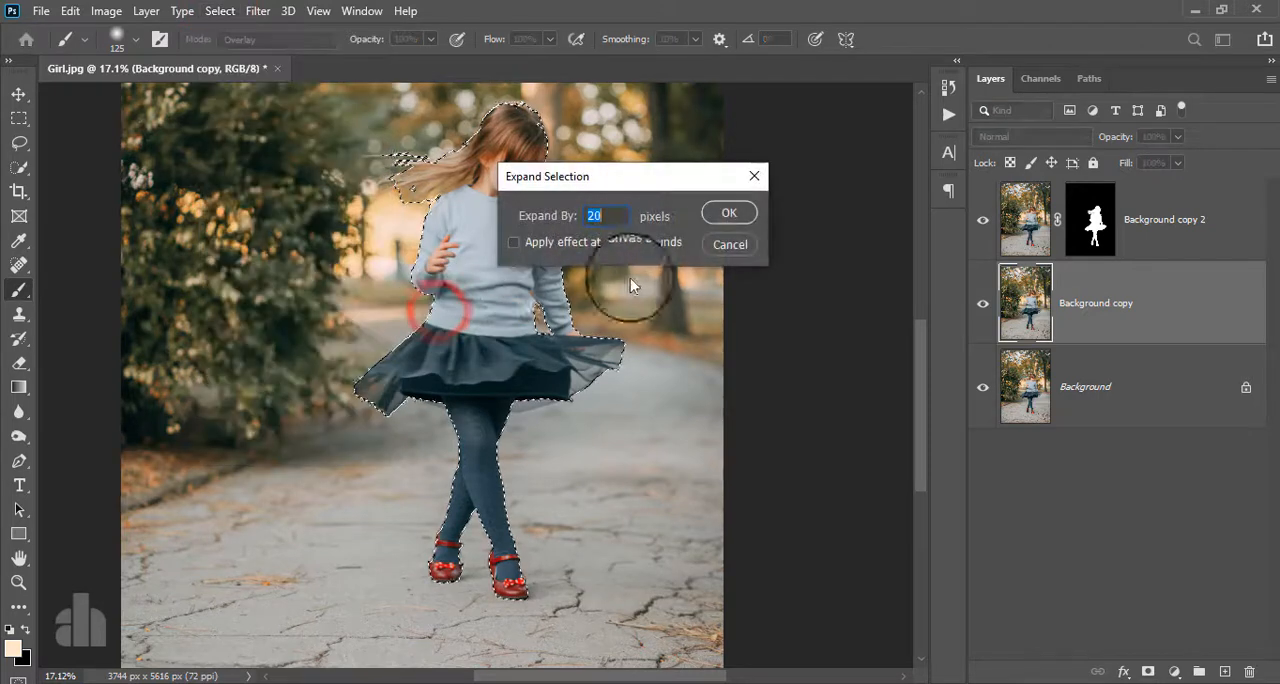
click(727, 215)
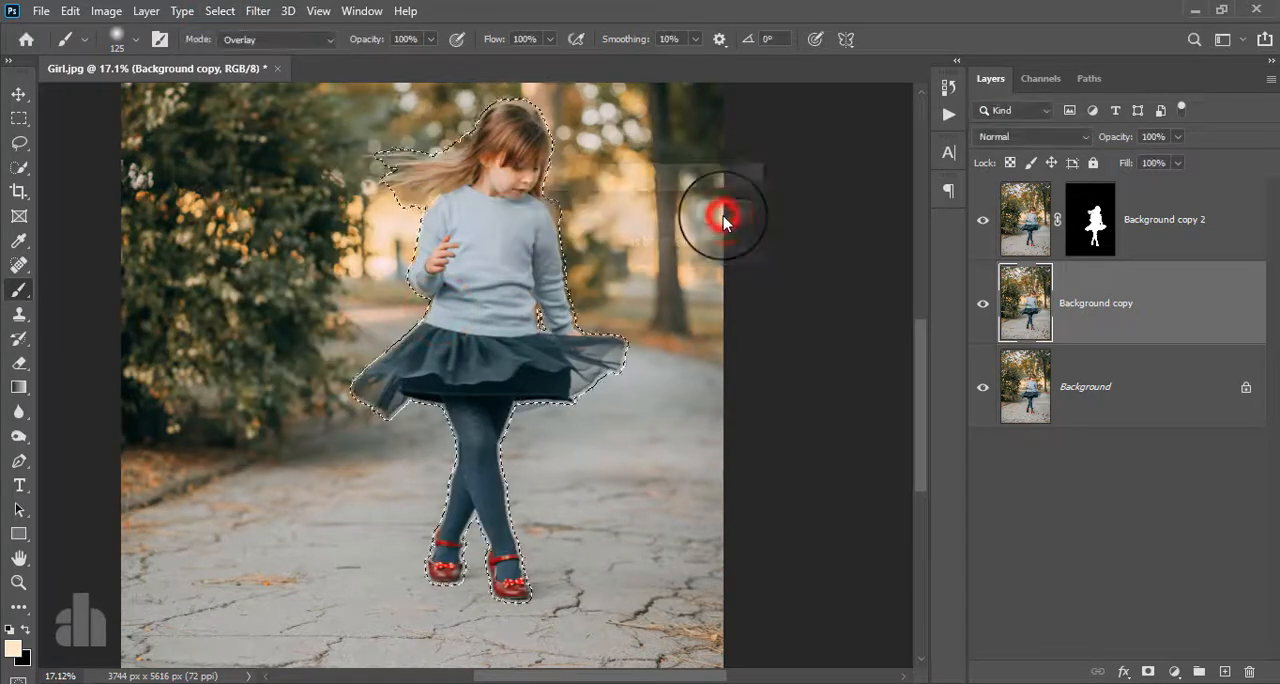
- Remove the girl from the Background copy layer with a Content-Aware fill and hide Background copy 2 to inspect the filled area
click(69, 11)
click(120, 300)
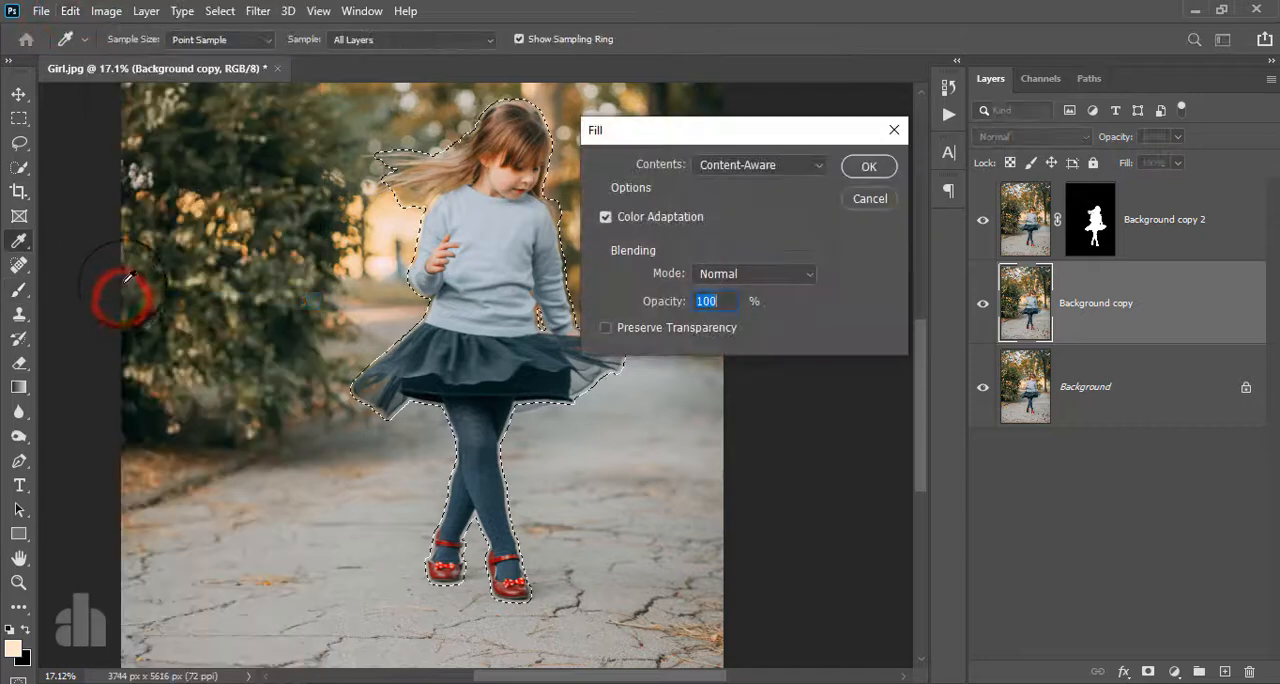
click(862, 167)
key(b)
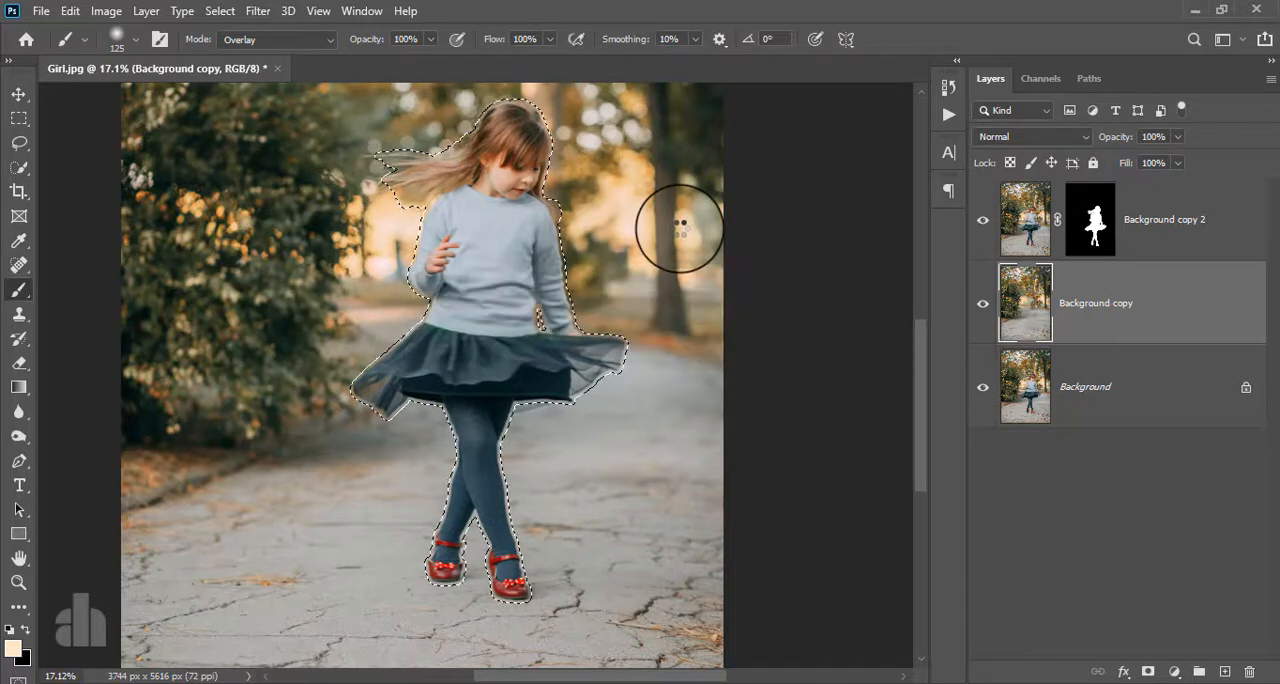
click(983, 226)
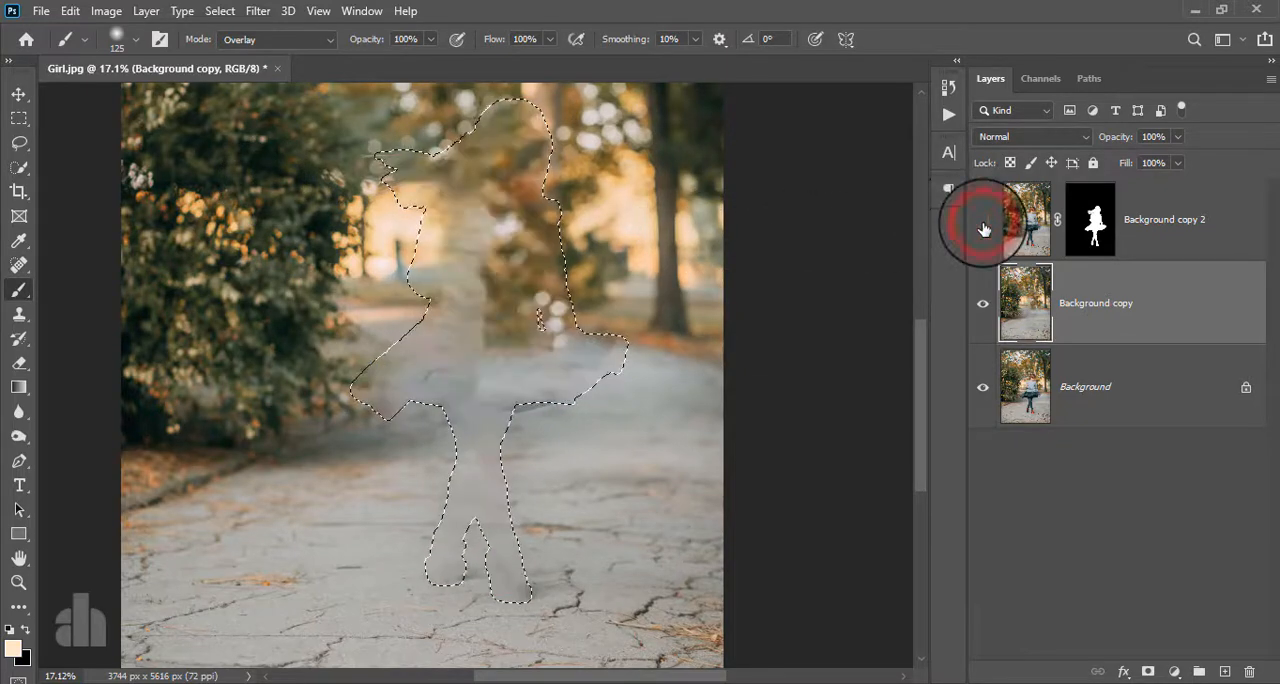
click(983, 226)
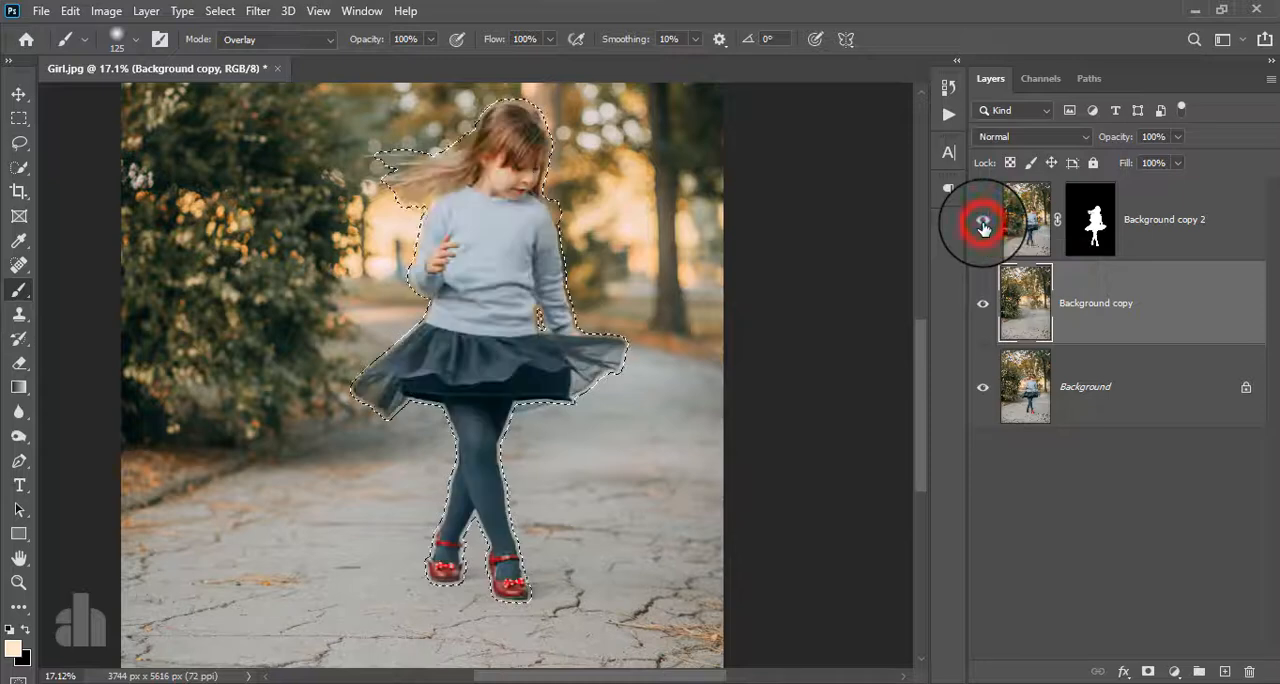
click(983, 227)
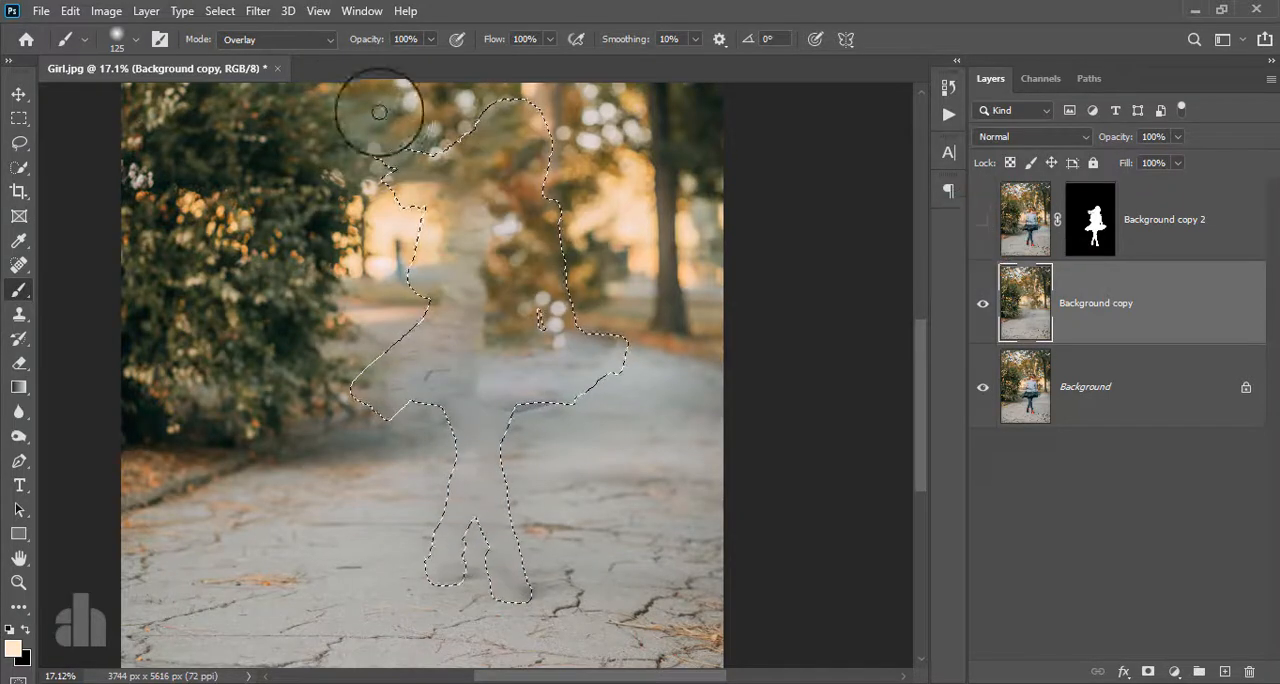
- Clear the selection and make the Background copy 2 layer visible again
click(219, 11)
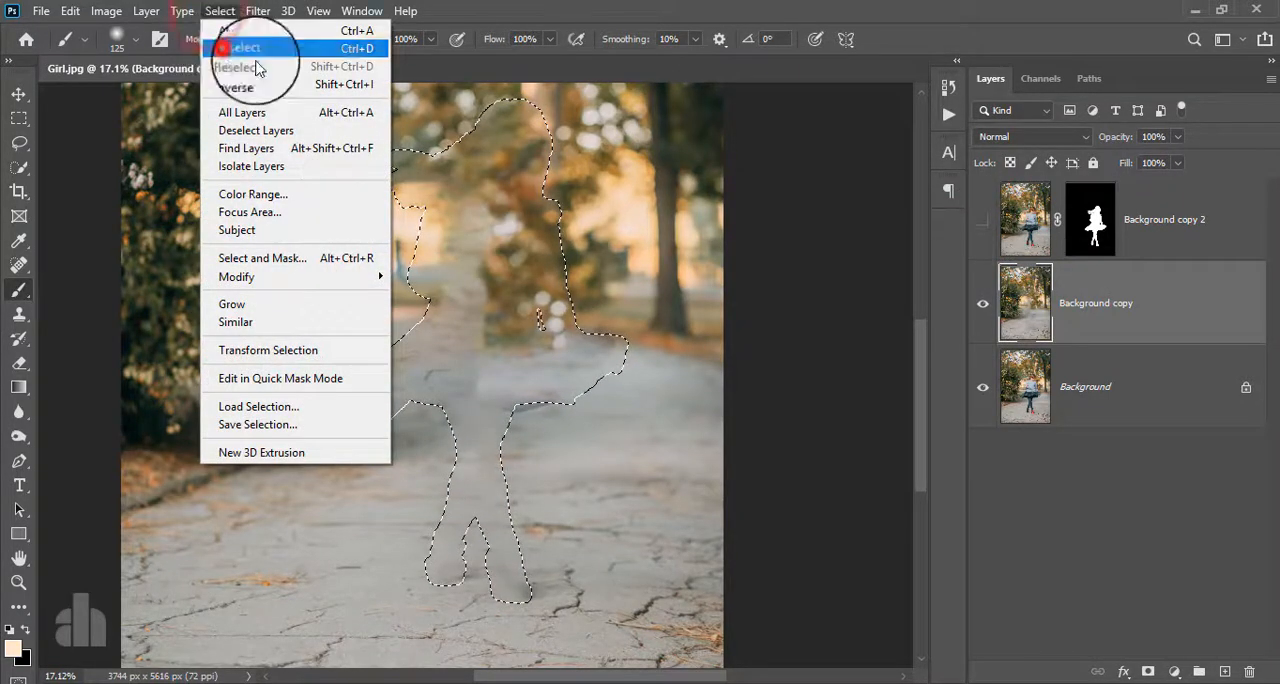
click(232, 46)
click(980, 224)
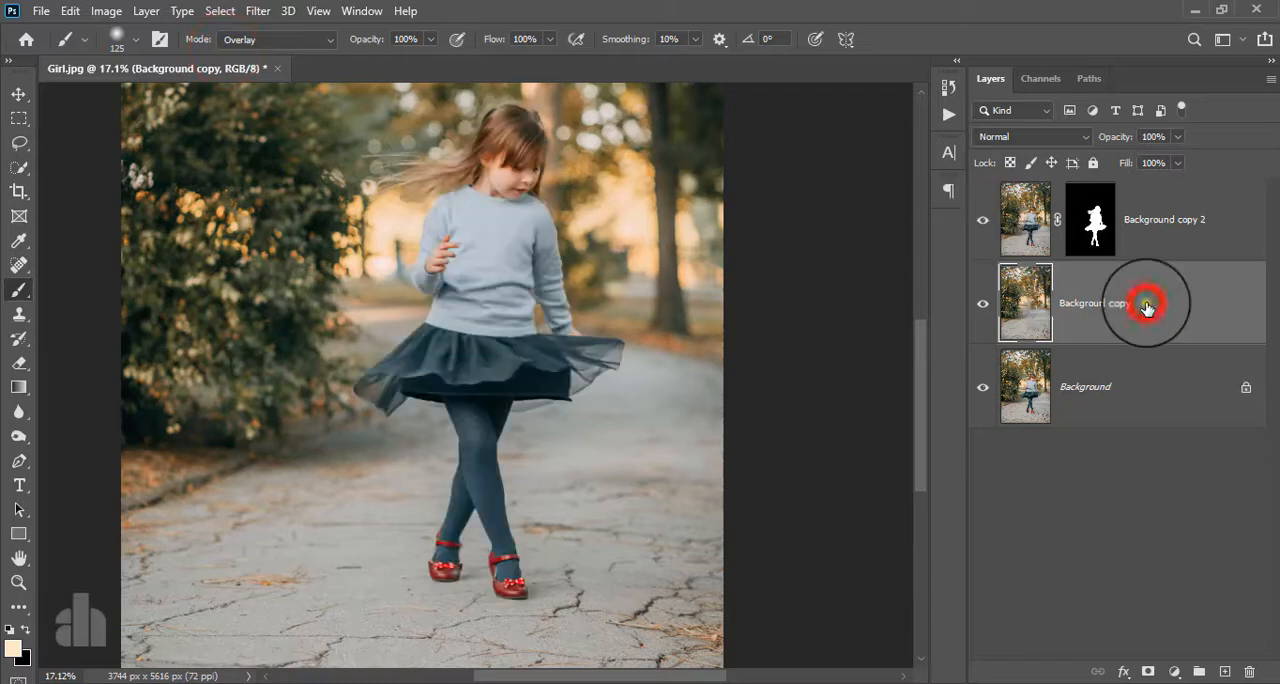
- Convert the Background copy layer to a Smart Object and add a Tilt-Shift blur of 205 px to it
right_click(1143, 303)
click(990, 260)
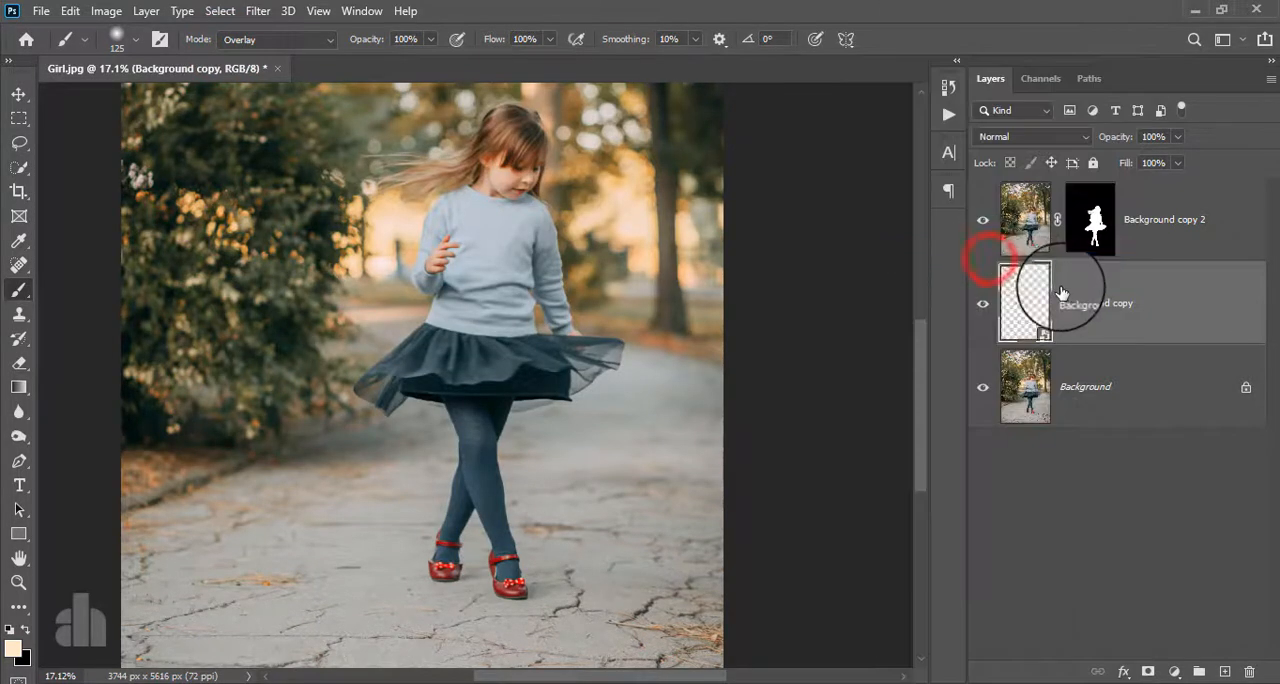
click(259, 11)
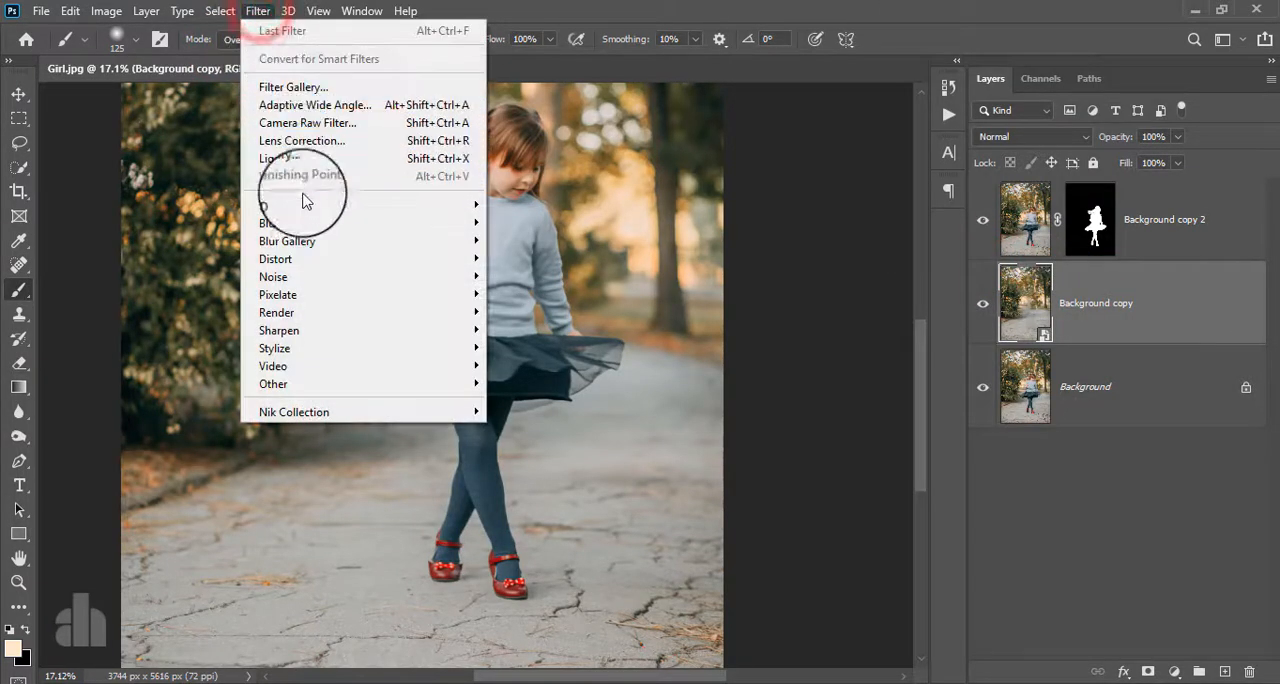
mouse_move(366, 241)
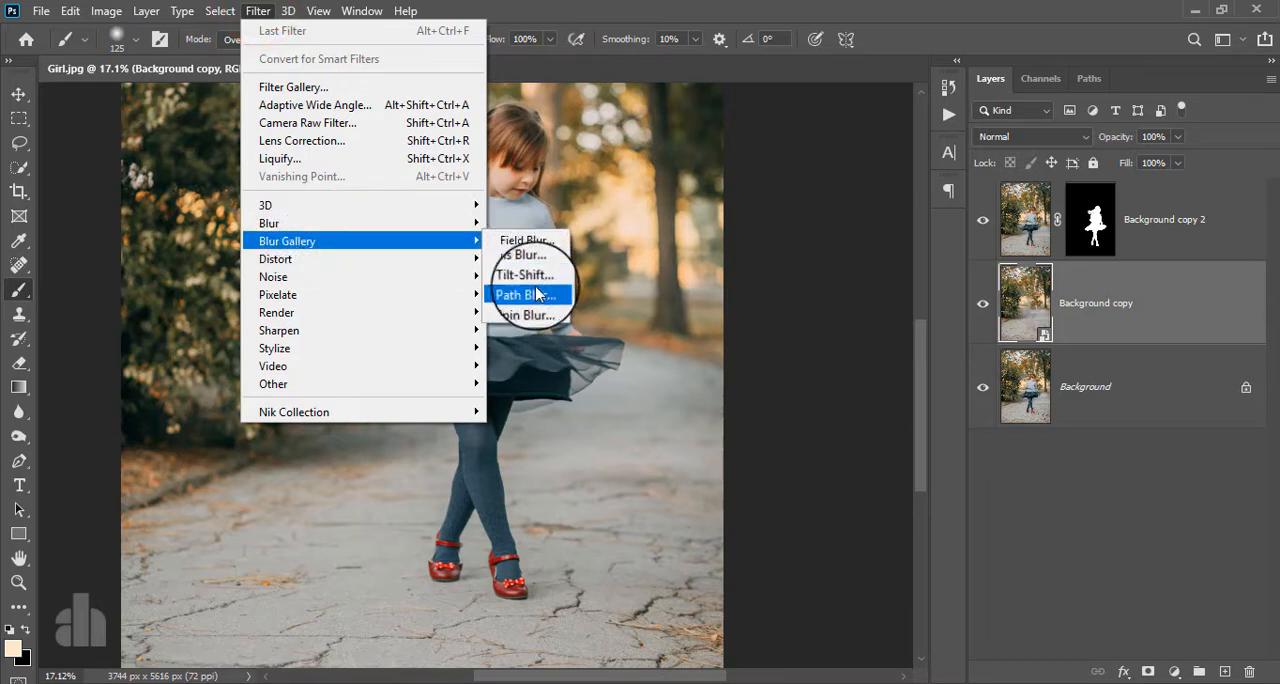
click(525, 277)
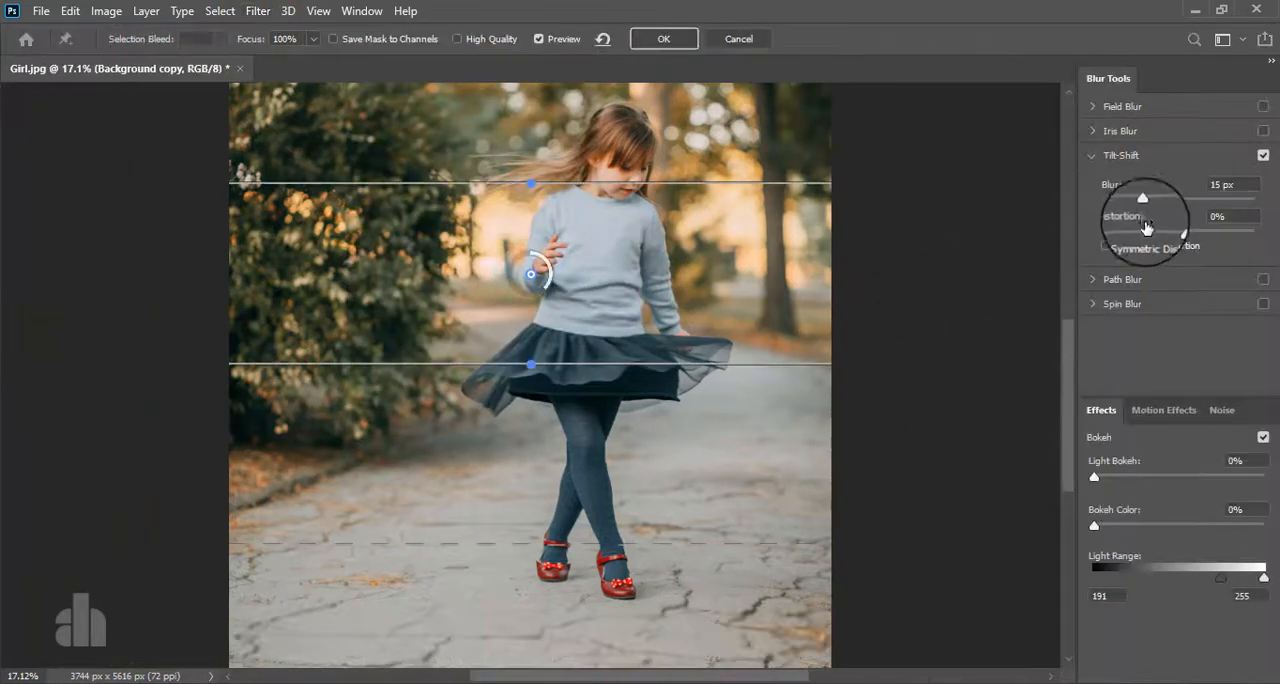
drag(1180, 204, 1189, 204)
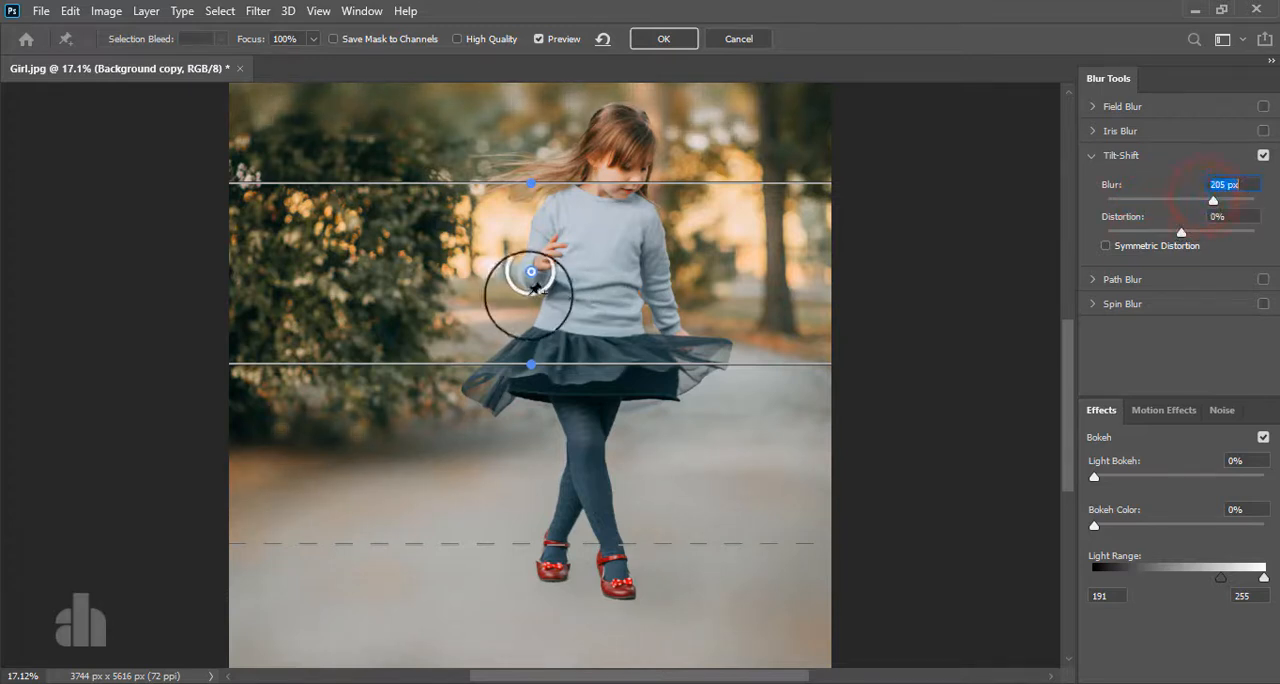
- Centre the Tilt-Shift focus band on the girl's feet, extend the upper transition line to head height and apply the blur
drag(531, 273, 545, 533)
drag(509, 443, 510, 510)
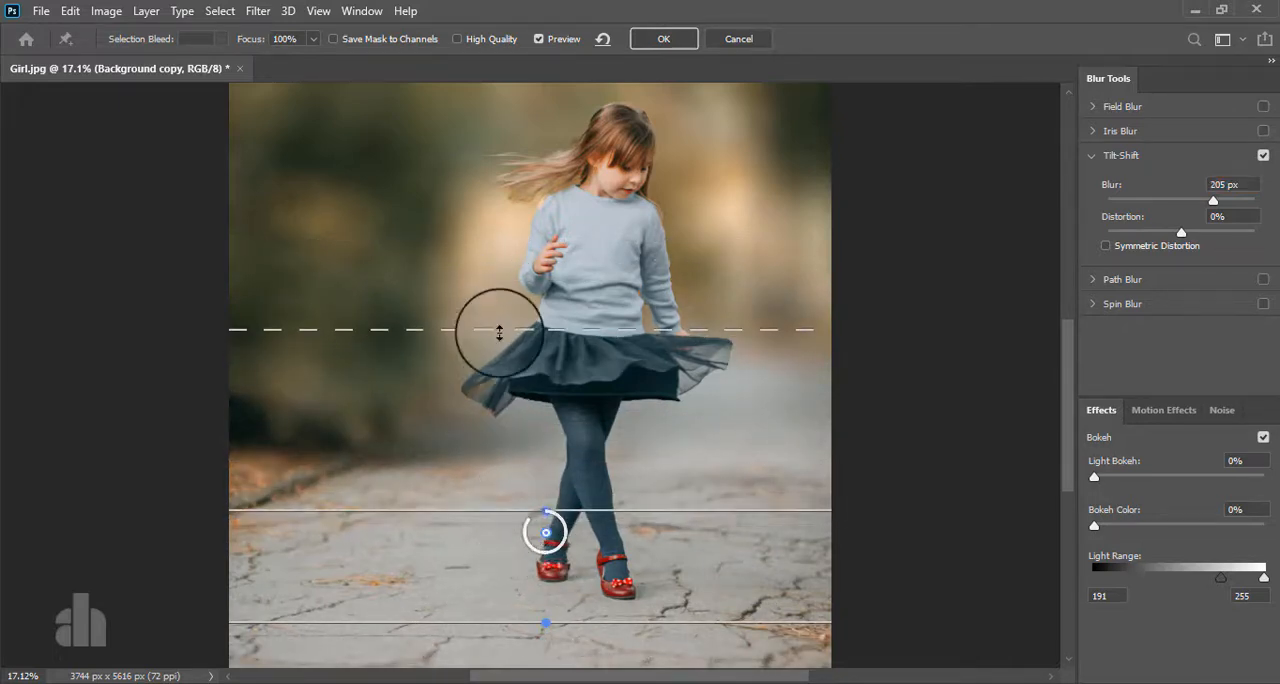
drag(498, 330, 486, 157)
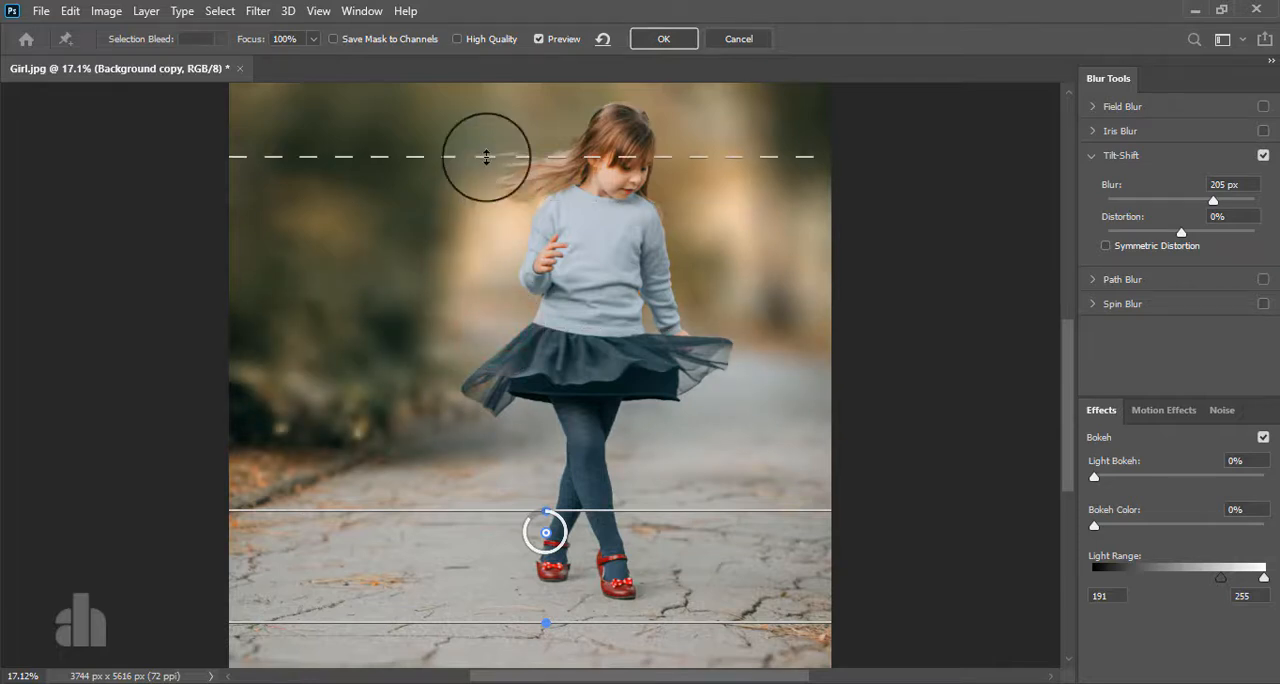
scroll(640, 437, down, 5)
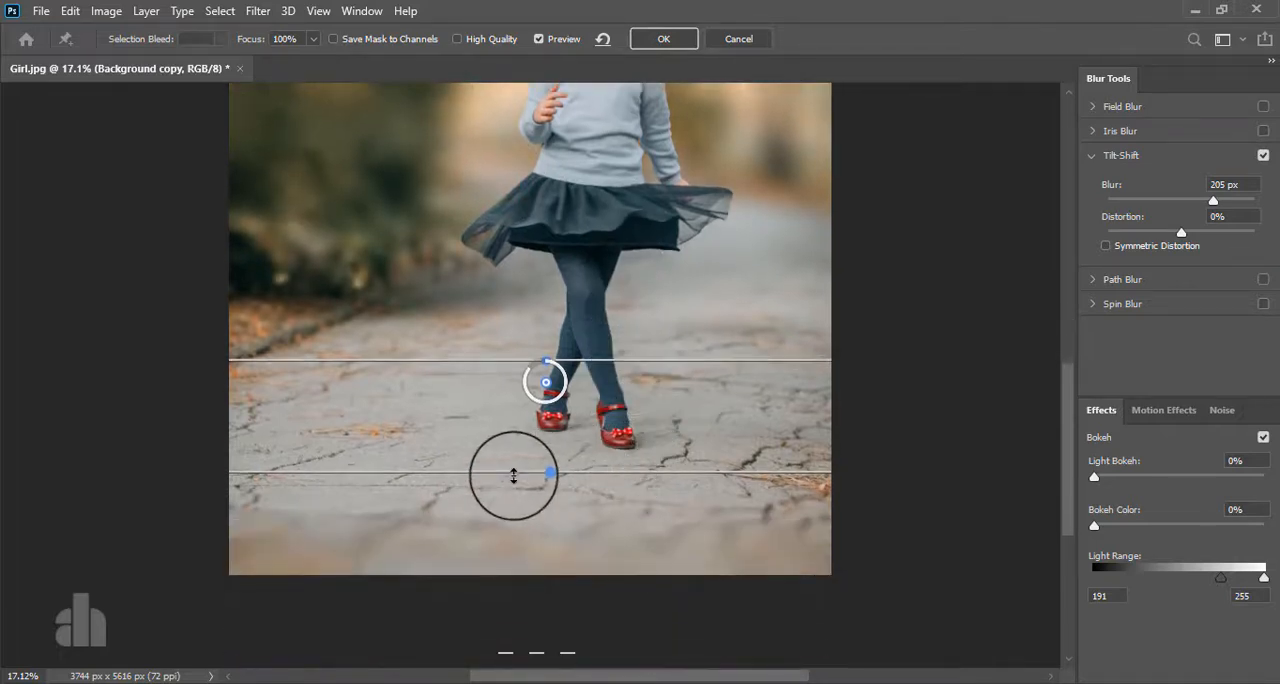
scroll(590, 455, up, 8)
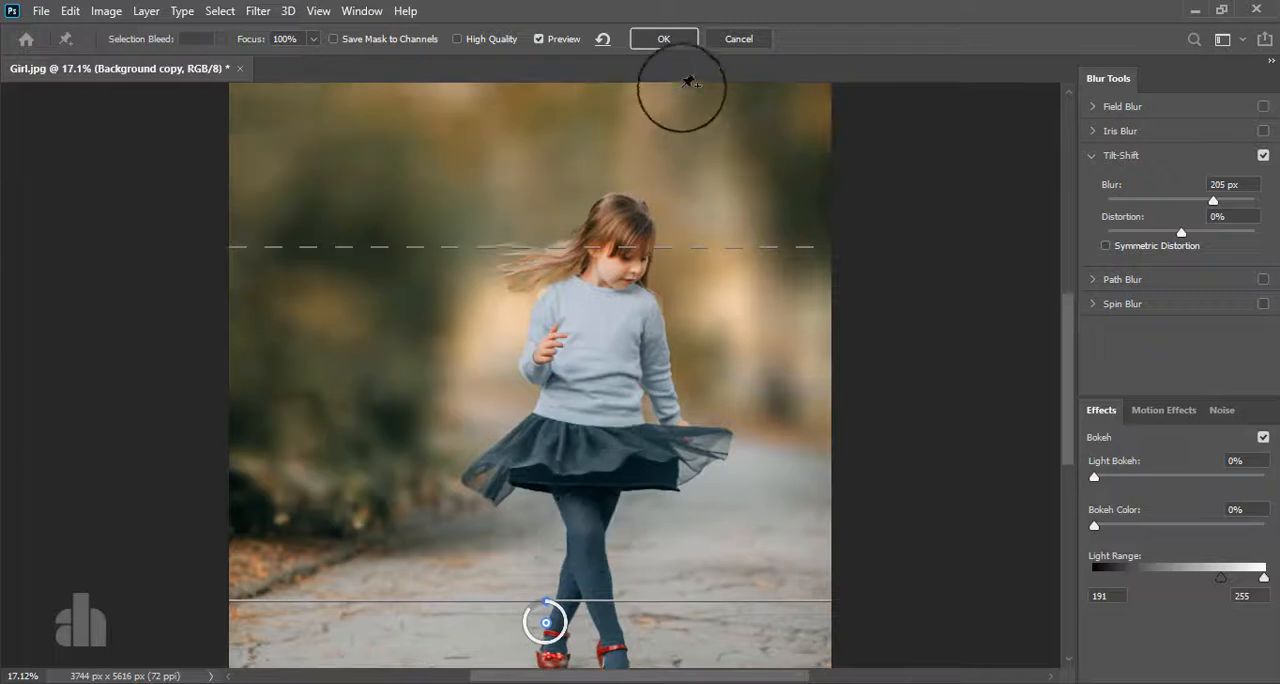
click(665, 42)
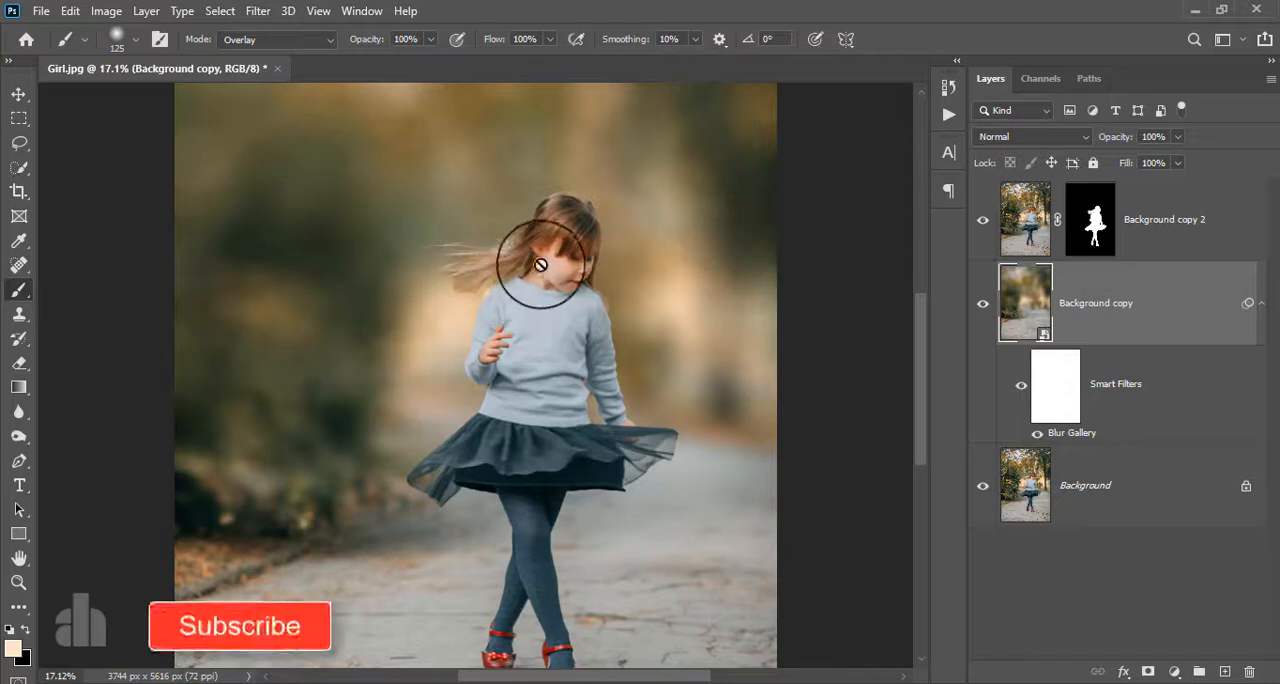
- Paint white in Overlay mode on the Background copy 2 mask over the crown hair, reducing the brush size to 45
scroll(510, 245, up, 6)
scroll(570, 270, up, 3)
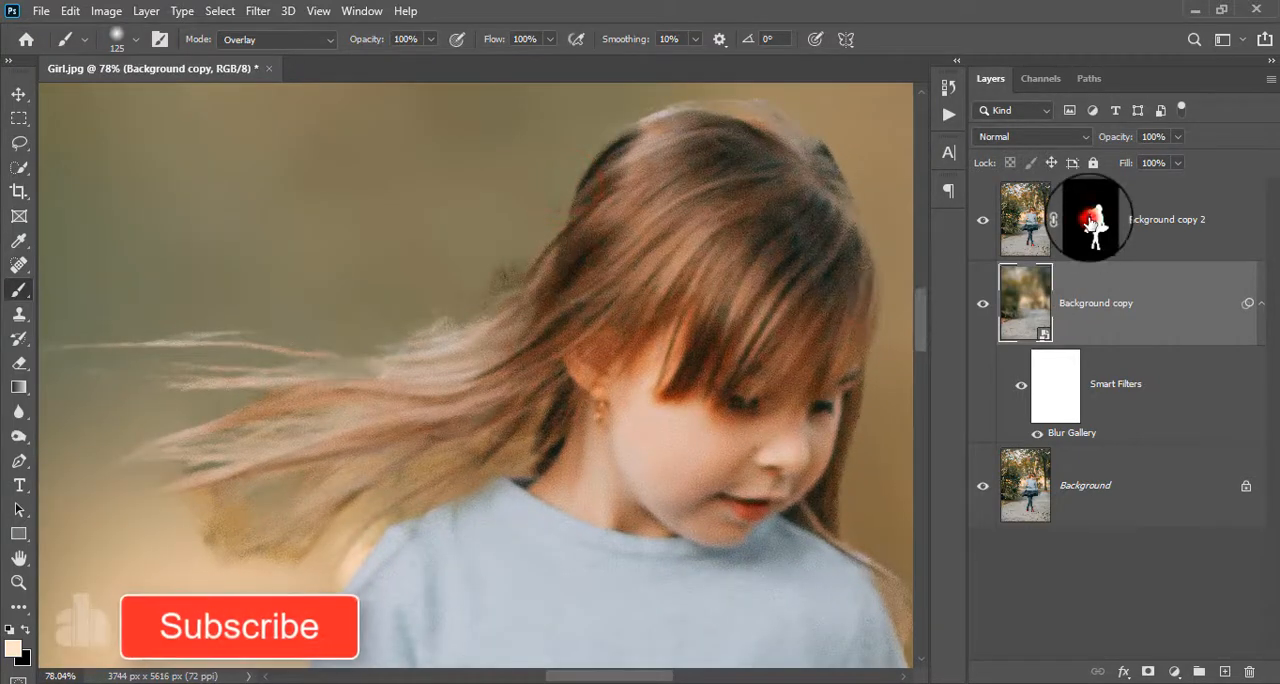
click(1090, 220)
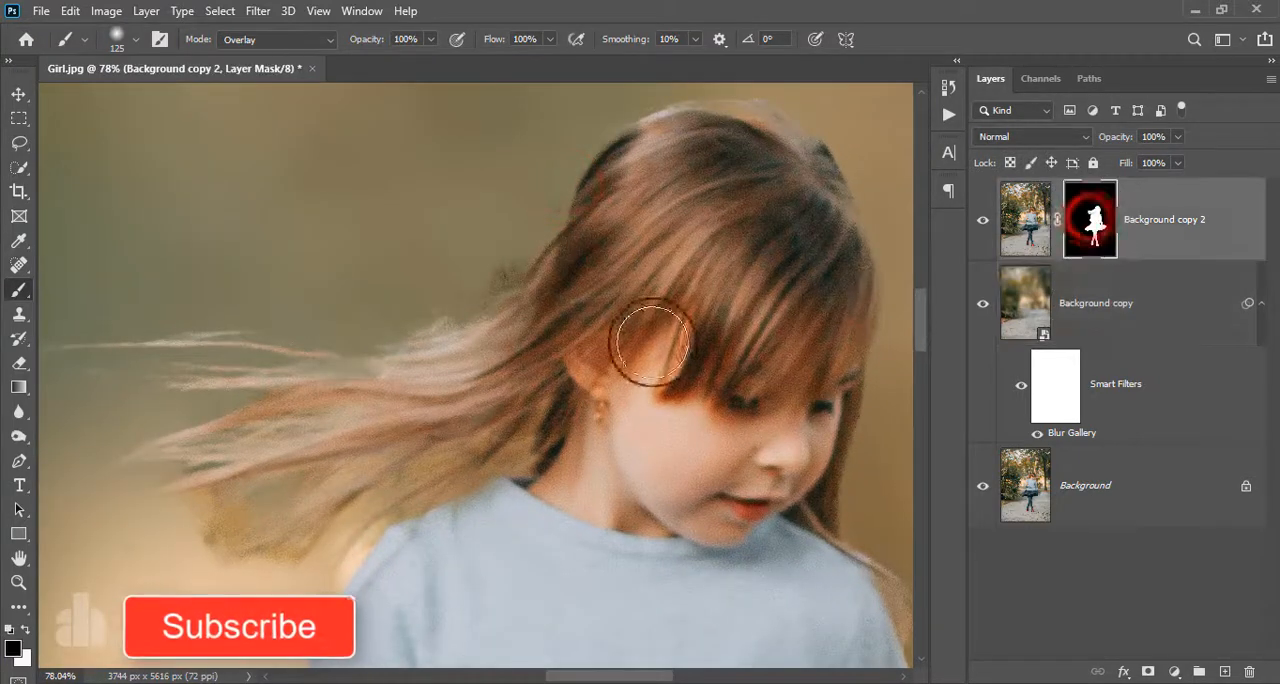
click(19, 289)
click(27, 630)
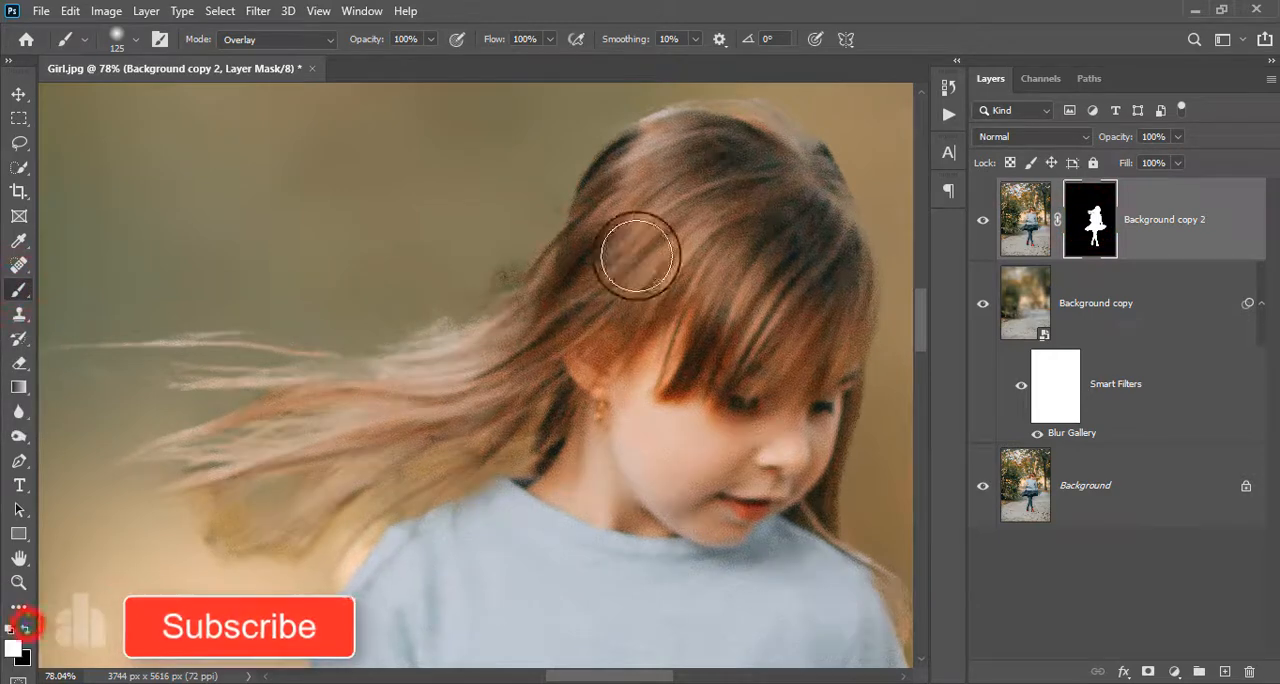
scroll(650, 250, up, 2)
drag(740, 217, 615, 424)
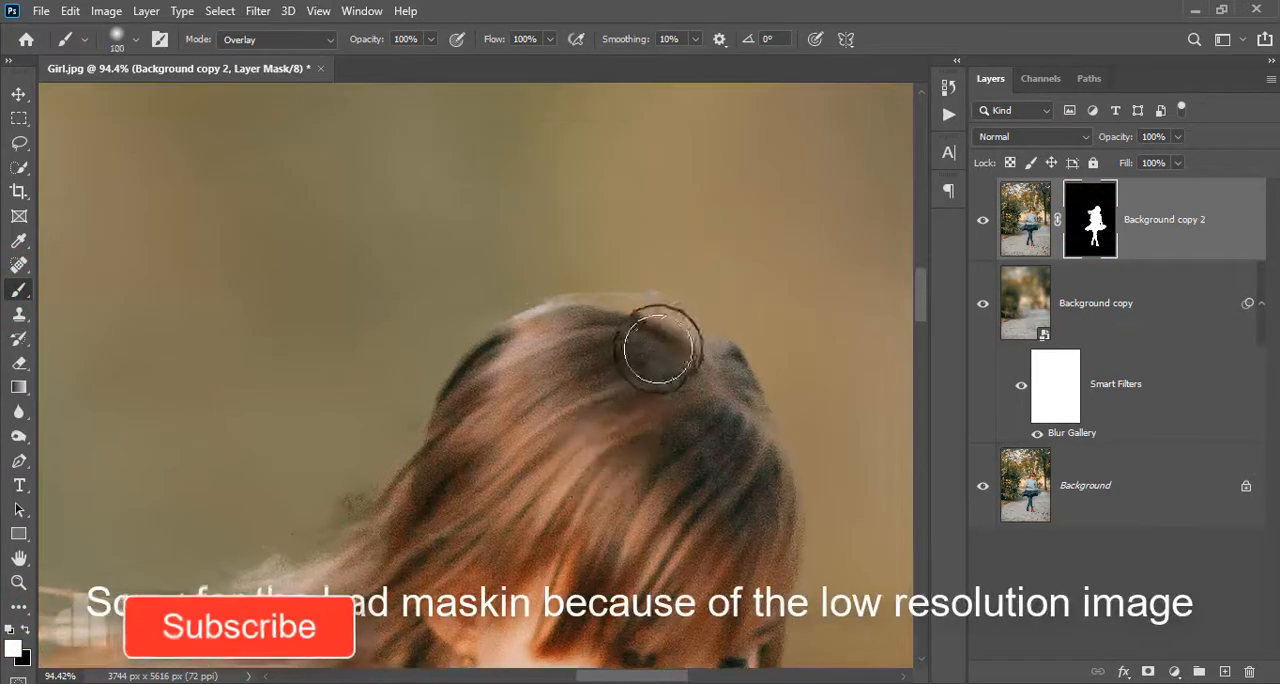
key(bracketleft)
key(bracketleft)
key(bracketleft)
key(bracketleft)
key(bracketleft)
key(bracketleft)
key(bracketleft)
drag(709, 348, 640, 312)
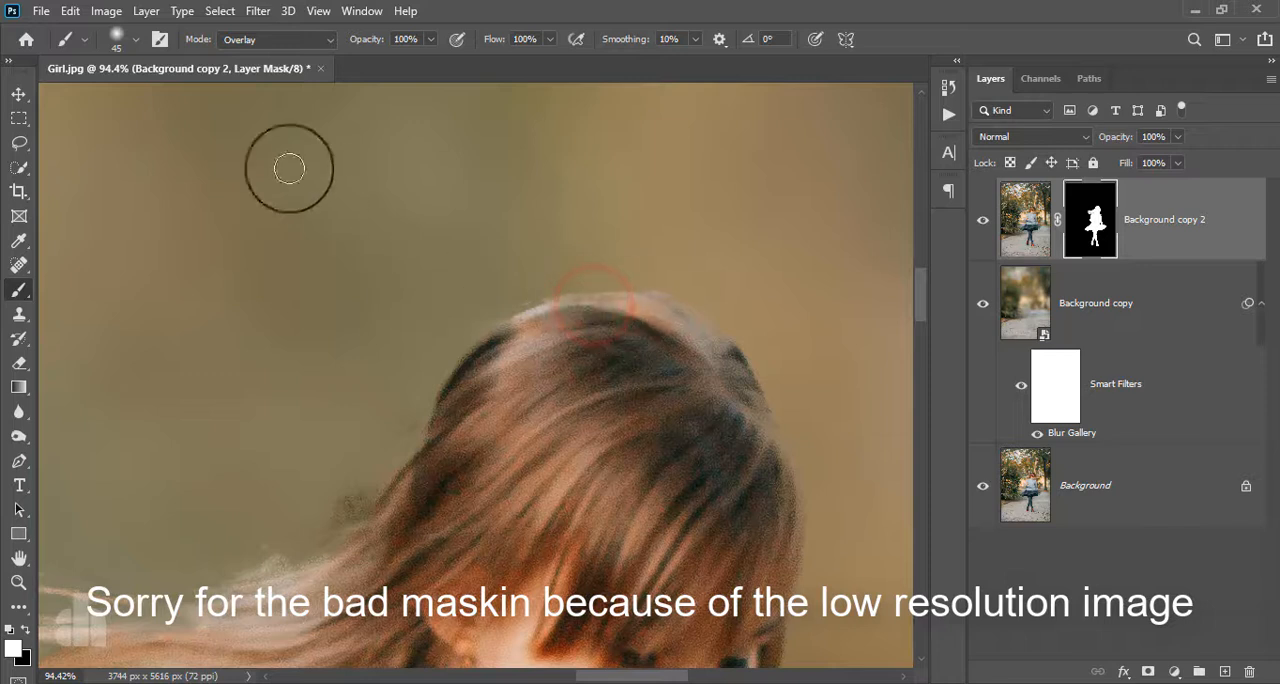
- Switch the brush to Normal mode and paint white on the mask along the top and back edge of the head
click(265, 50)
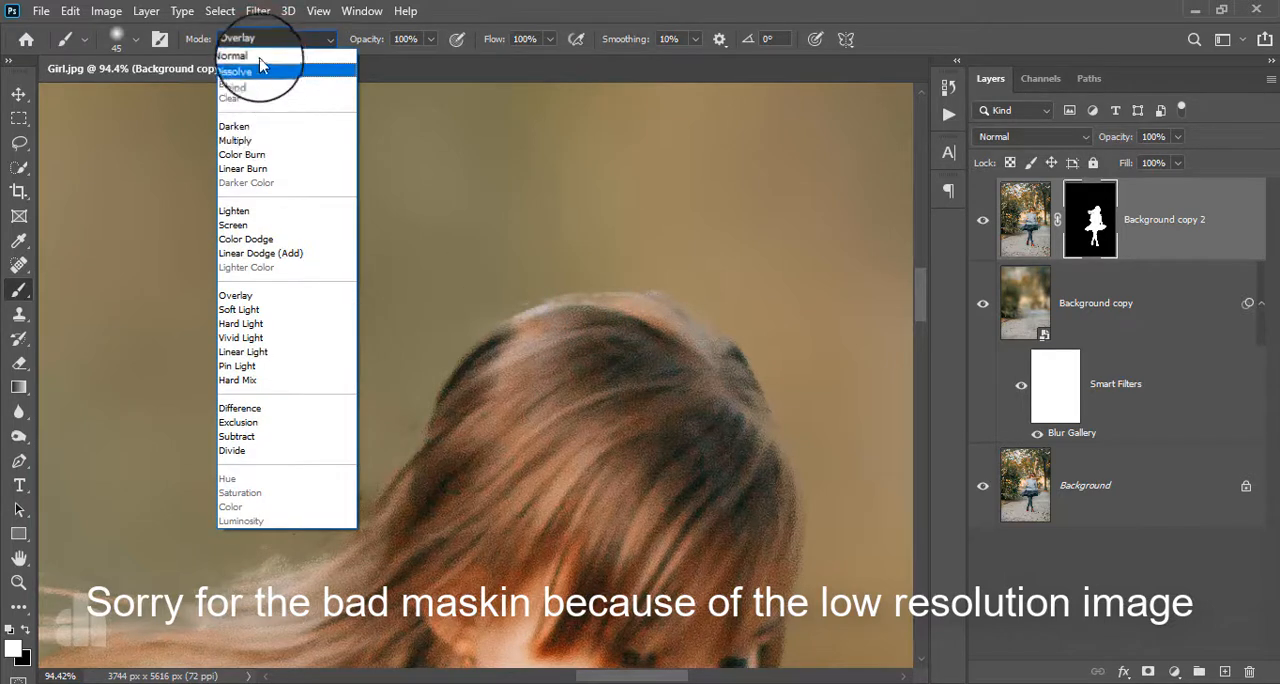
click(258, 55)
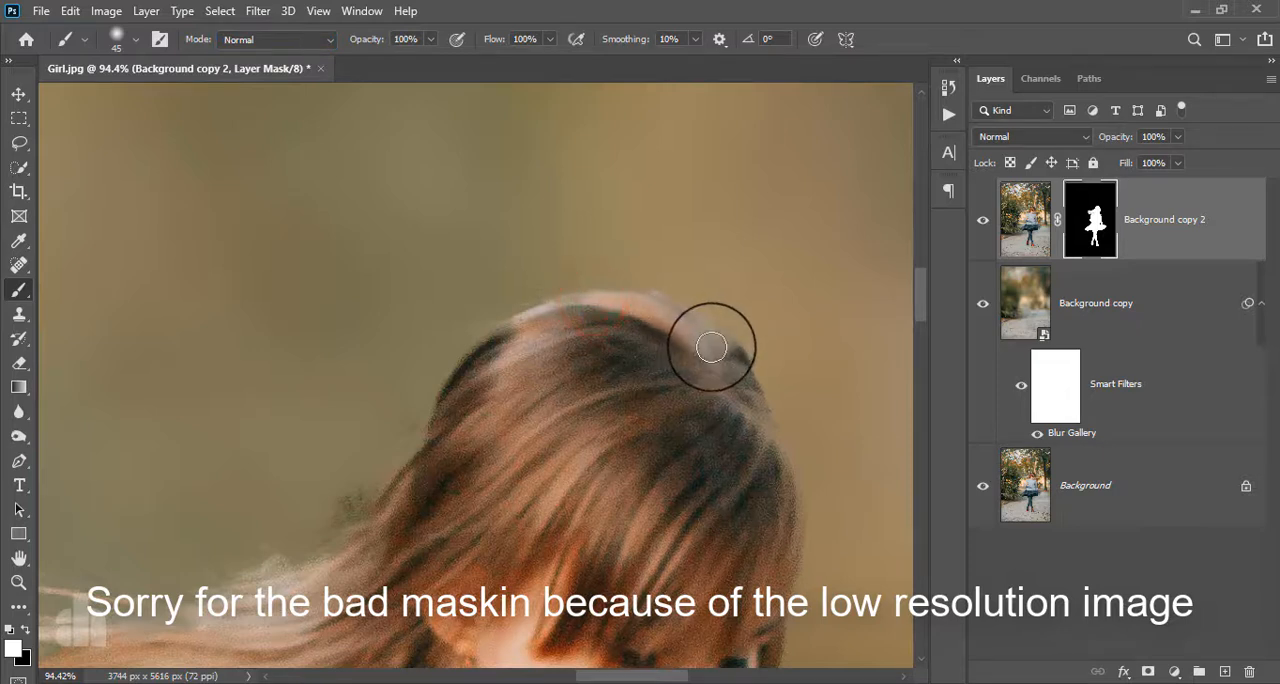
mouse_move(612, 300)
mouse_down()
mouse_move(557, 308)
mouse_move(501, 338)
mouse_up()
drag(473, 434, 535, 295)
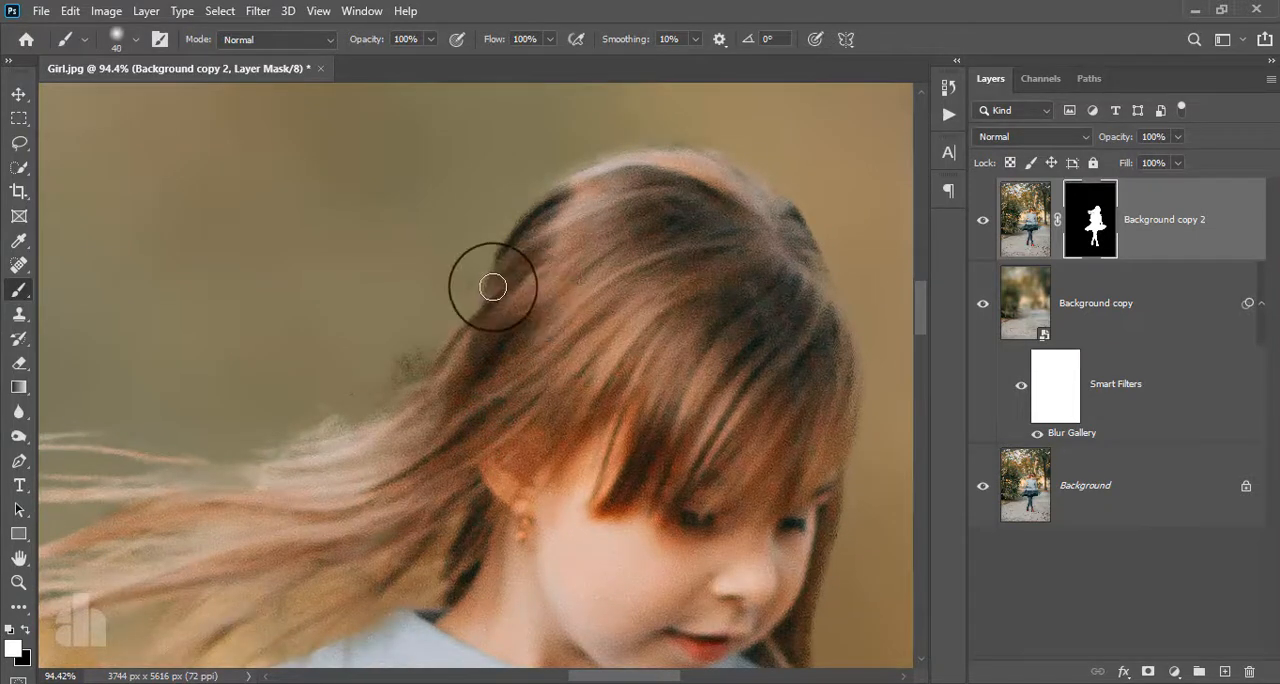
- Paint the mask behind the head to recover the missing hair where the flying strands begin
drag(466, 325, 350, 427)
mouse_move(360, 411)
mouse_down()
mouse_move(503, 429)
mouse_move(367, 408)
mouse_up()
scroll(503, 429, down, 5)
scroll(420, 438, up, 5)
drag(451, 426, 338, 438)
drag(335, 440, 430, 460)
scroll(430, 480, down, 6)
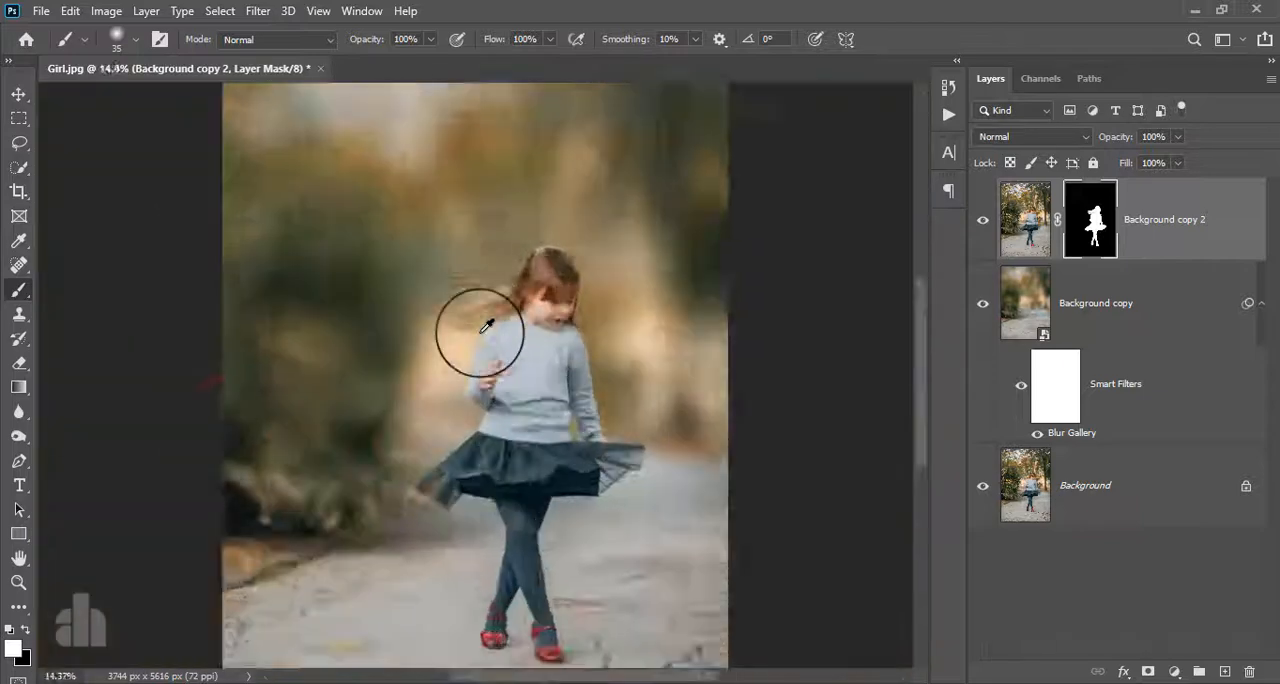
- Refine the mask edge around the loose strands between the back of the head and the flying hair
scroll(478, 335, up, 6)
drag(309, 294, 428, 238)
drag(426, 217, 276, 291)
drag(374, 231, 391, 263)
mouse_move(391, 263)
mouse_down()
mouse_move(420, 306)
mouse_move(310, 296)
mouse_up()
drag(317, 277, 251, 314)
scroll(435, 288, down, 6)
scroll(437, 283, up, 6)
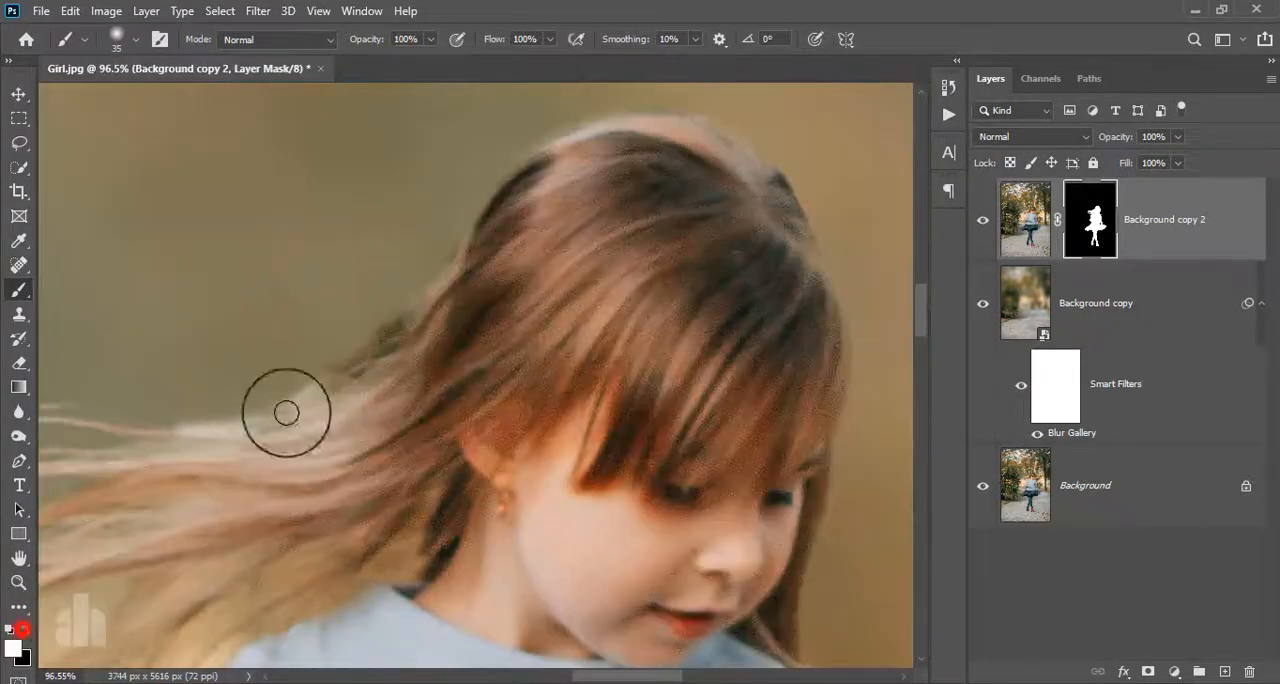
- Paint white on the mask along the upper edge of the flying hair toward its tips
drag(303, 401, 197, 427)
drag(191, 428, 107, 441)
scroll(540, 314, down, 7)
scroll(474, 327, up, 7)
scroll(545, 318, down, 6)
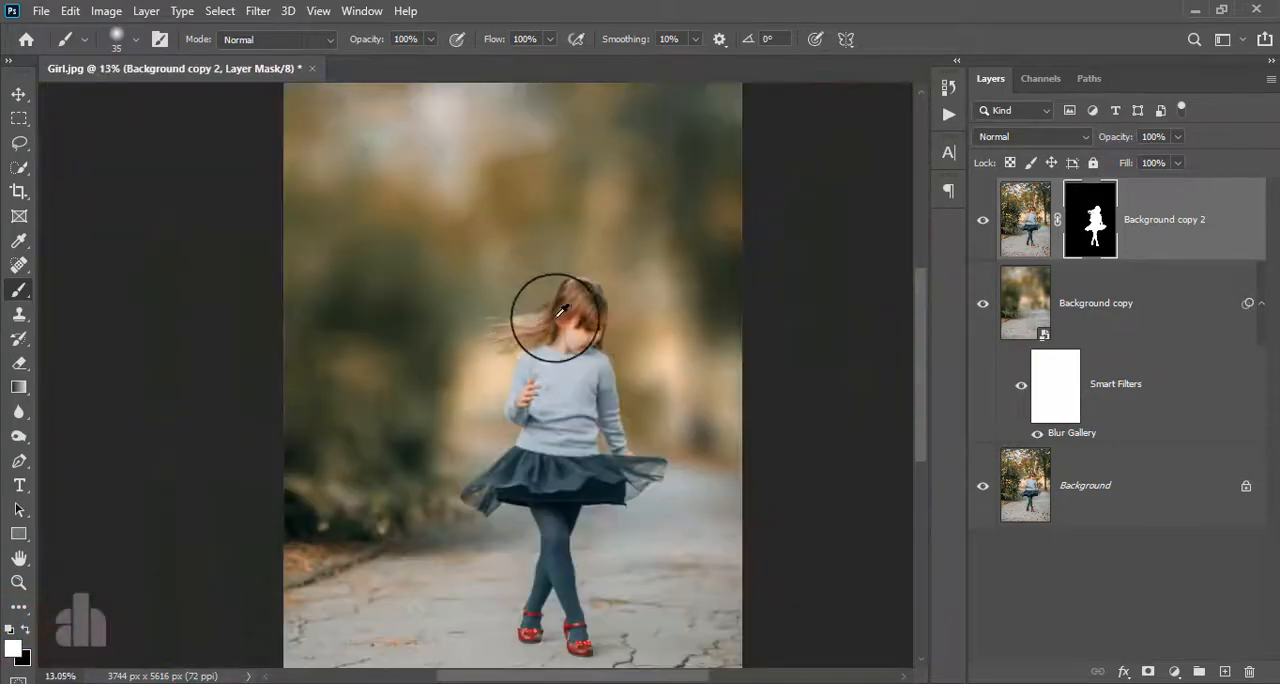
- Touch up the mask beside the far shoulder with white and black, and check the Background copy 2 layer by toggling its visibility
scroll(556, 290, up, 7)
scroll(586, 194, down, 4)
scroll(686, 363, up, 3)
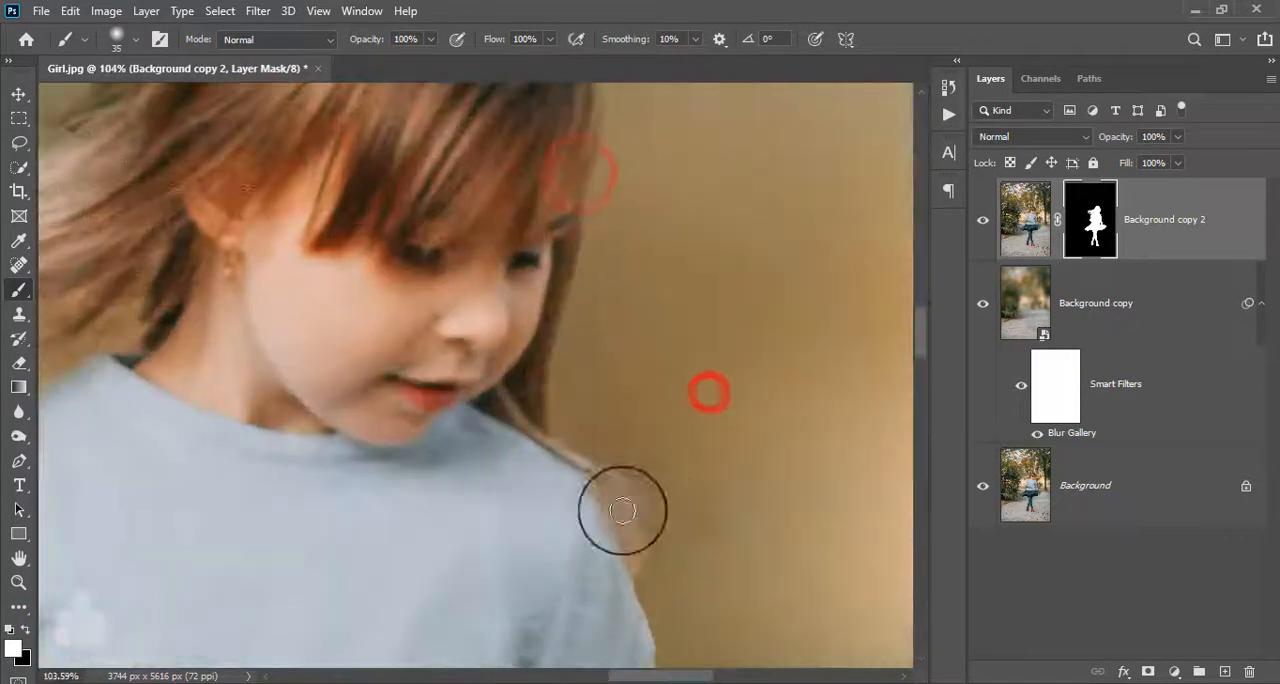
drag(619, 499, 602, 540)
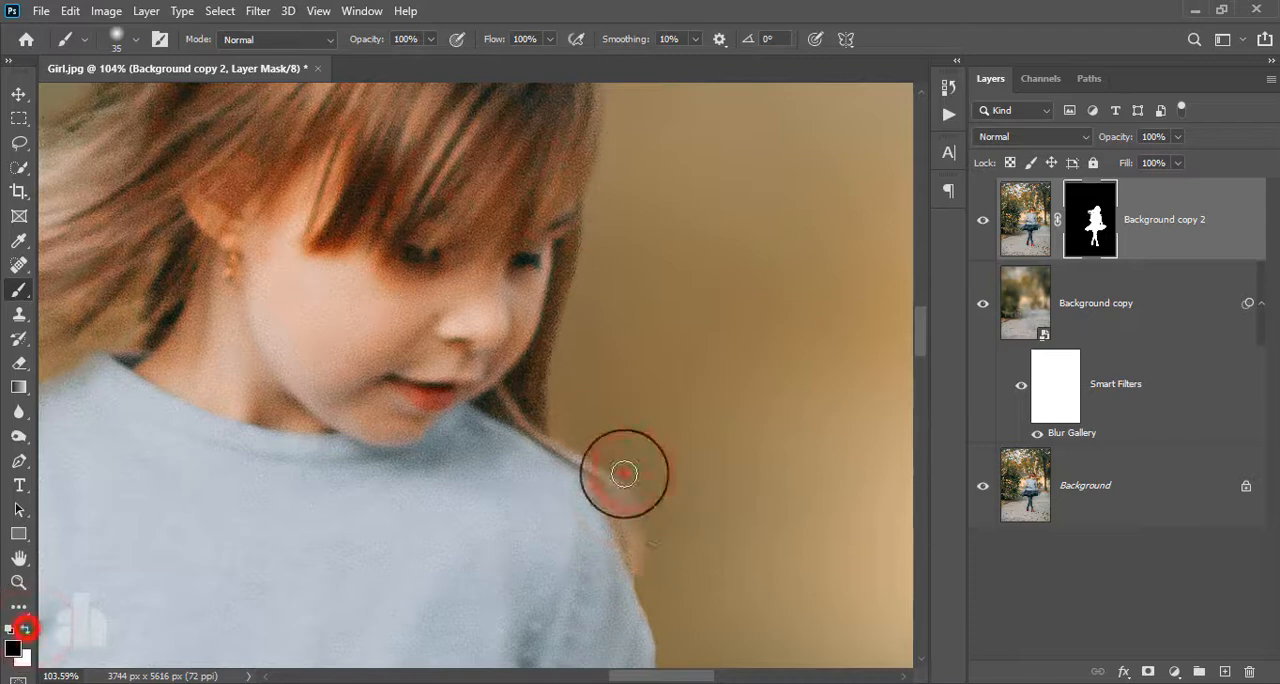
drag(624, 474, 655, 538)
scroll(667, 527, down, 7)
click(982, 219)
click(982, 219)
scroll(485, 295, up, 5)
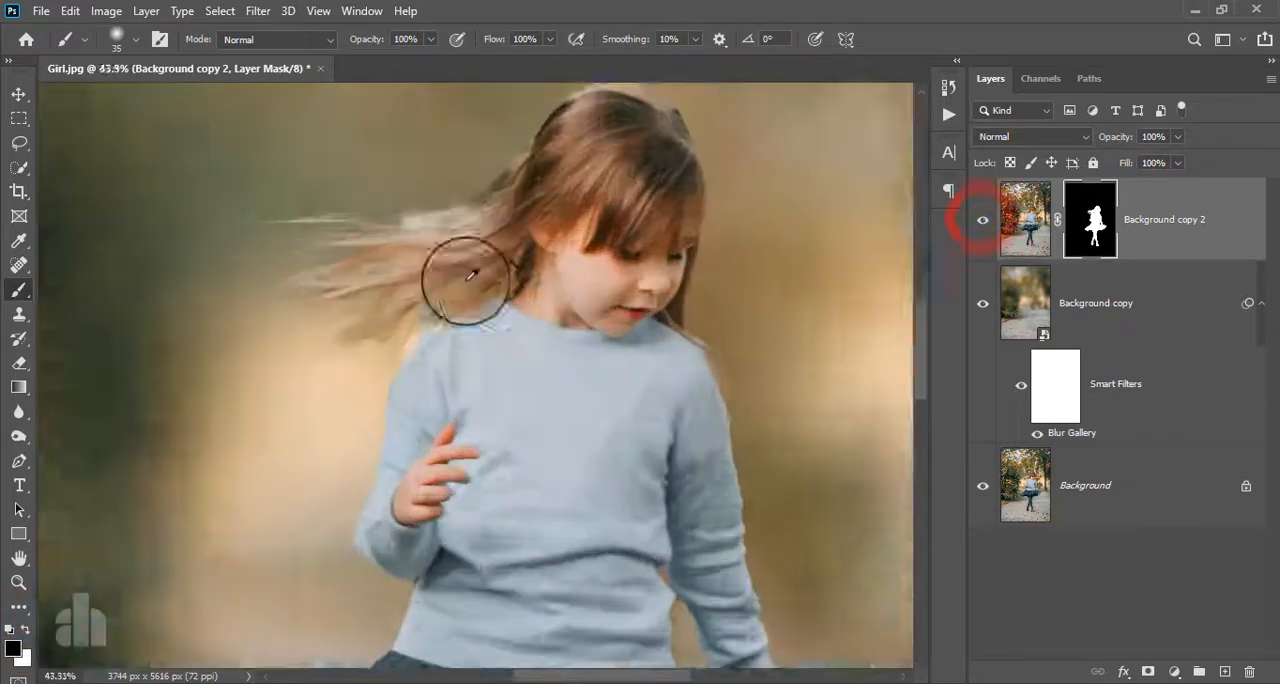
- Soften the mask along the upper edge of the flying hair with black at 63% brush opacity, and make the layer's image active
scroll(470, 274, up, 2)
scroll(417, 206, up, 4)
drag(430, 39, 398, 60)
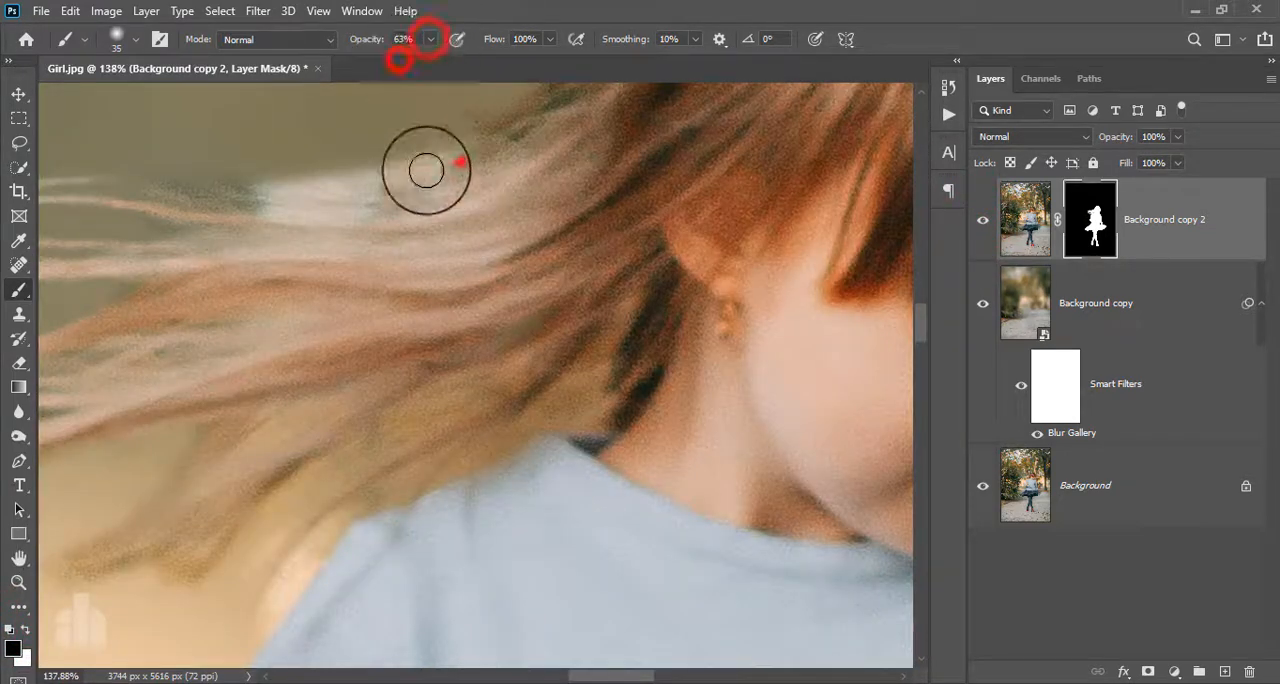
scroll(490, 150, down, 4)
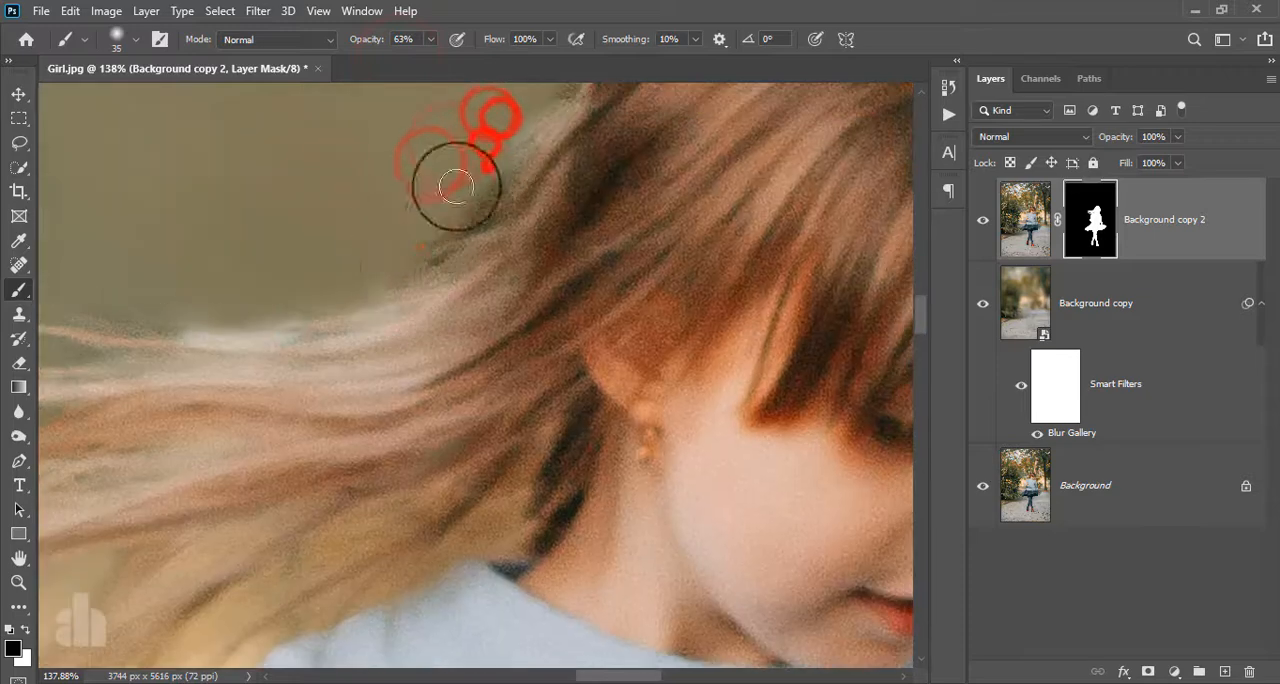
scroll(470, 205, up, 4)
mouse_move(407, 341)
mouse_down()
mouse_move(457, 320)
mouse_move(371, 372)
mouse_up()
scroll(470, 299, down, 3)
scroll(478, 298, up, 5)
scroll(485, 292, down, 8)
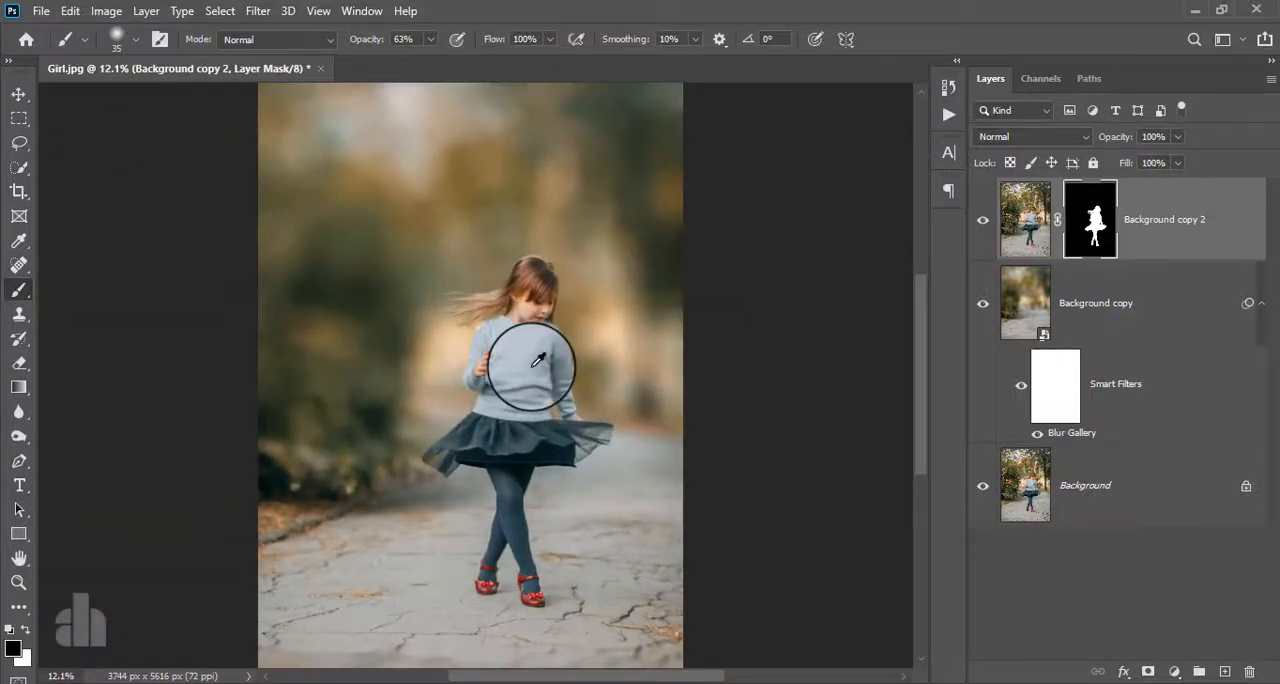
scroll(537, 360, up, 1)
click(1131, 206)
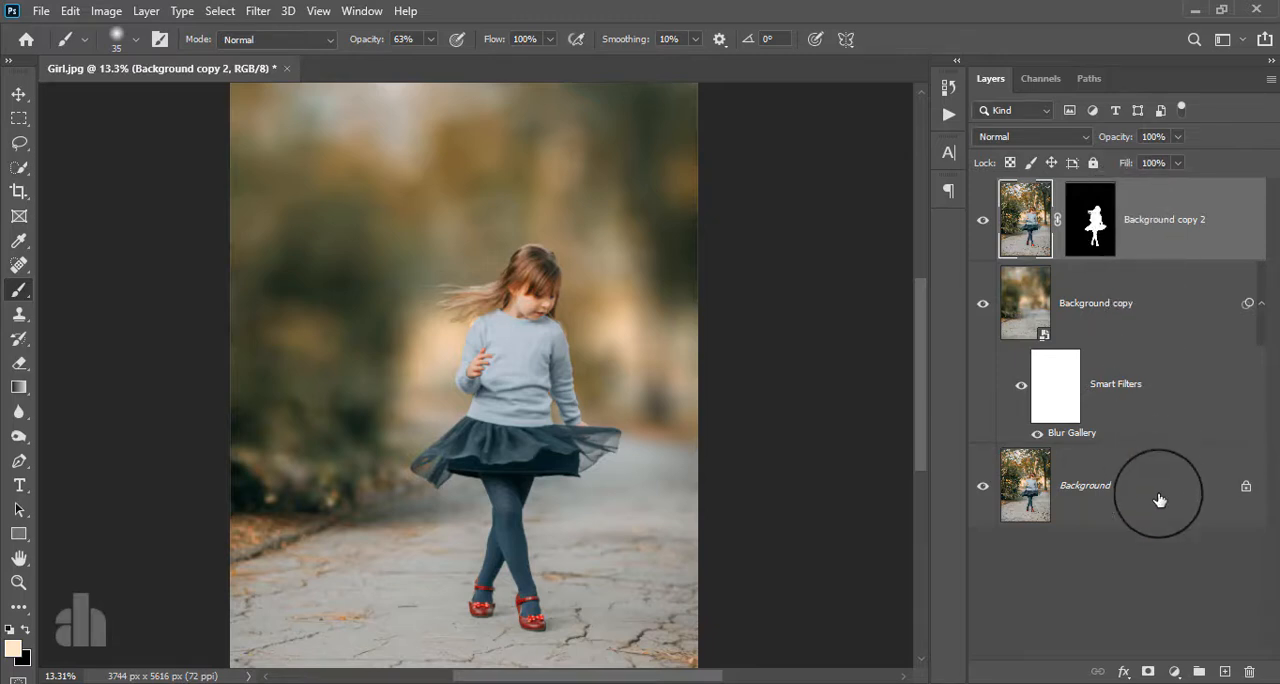
- Add a Gradient Map adjustment layer above Background copy 2 using the Red_07 preset with its middle pink color stop removed
click(1174, 670)
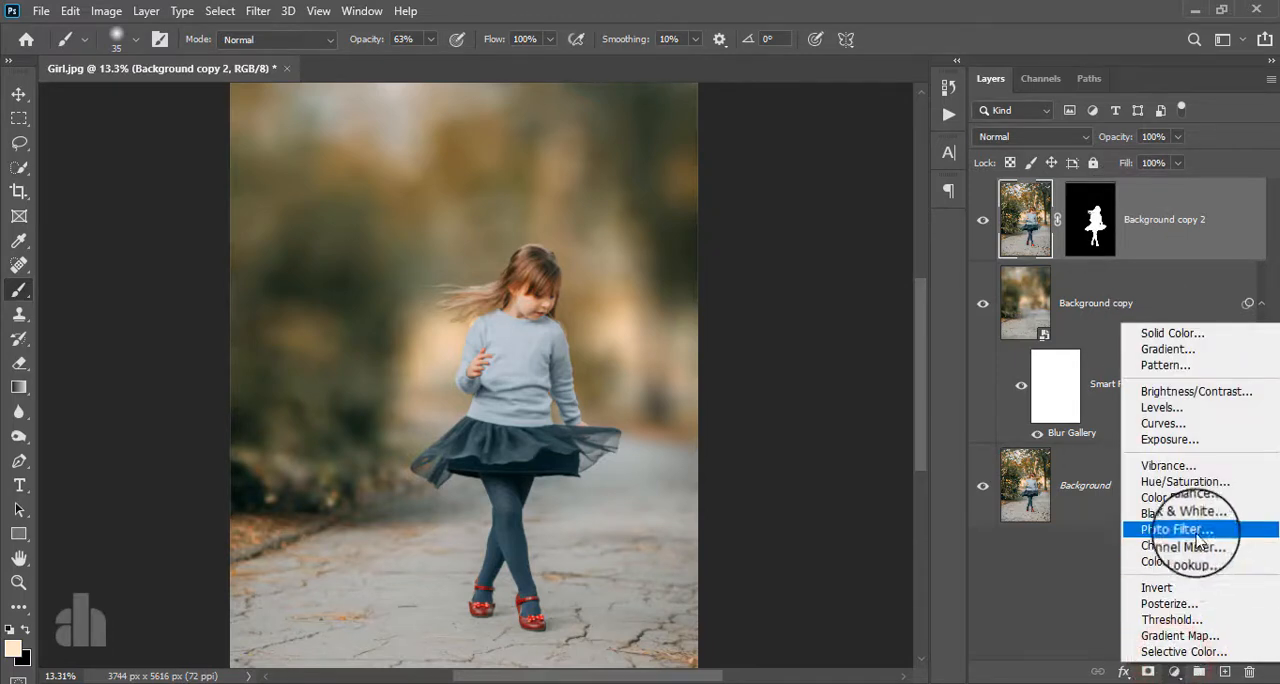
click(1182, 637)
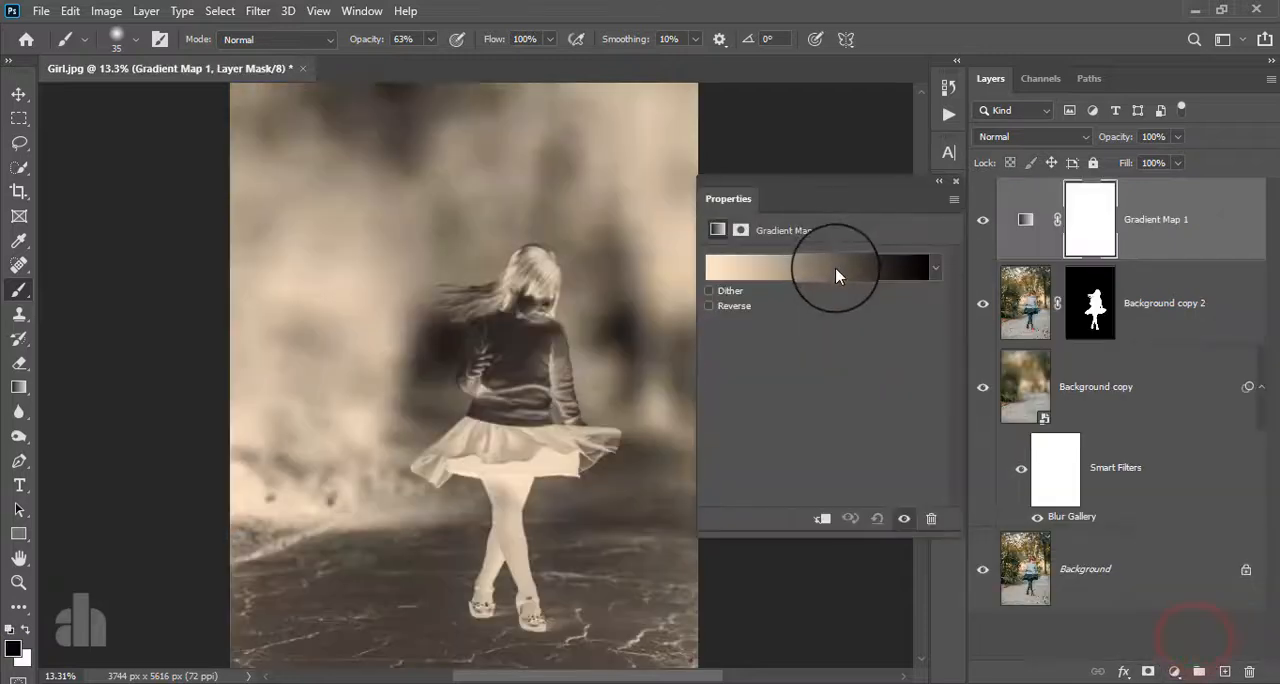
click(837, 268)
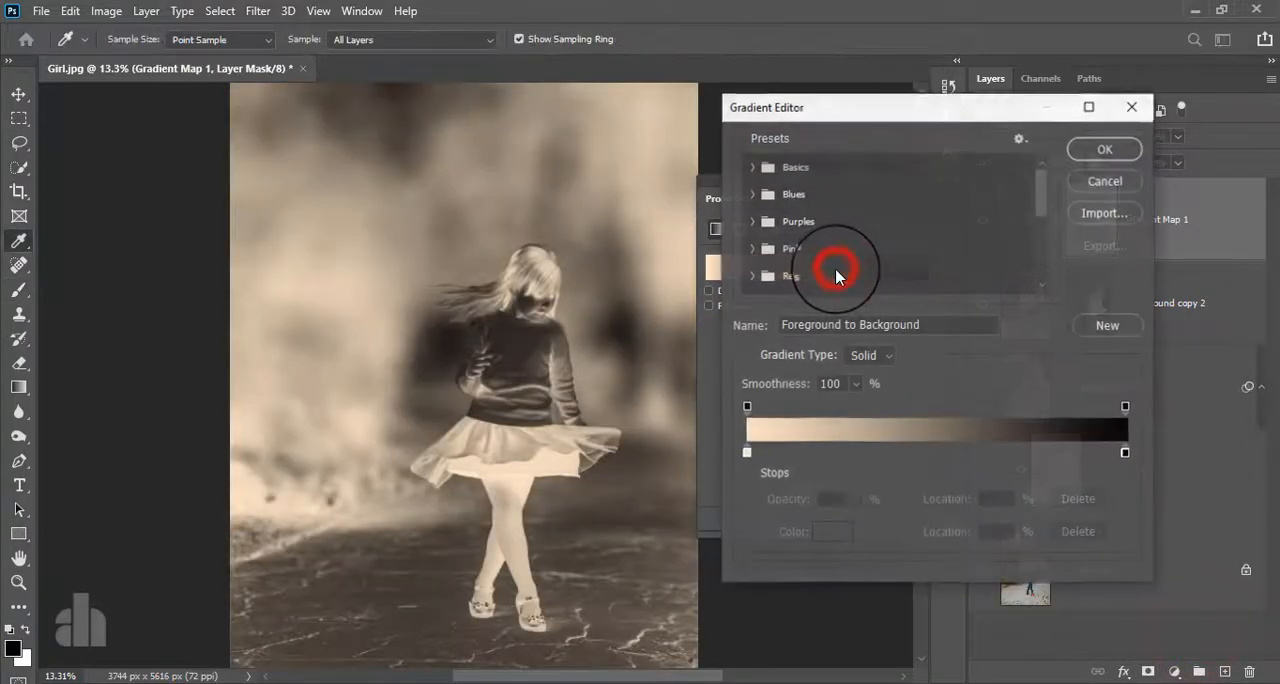
click(751, 250)
scroll(755, 255, down, 3)
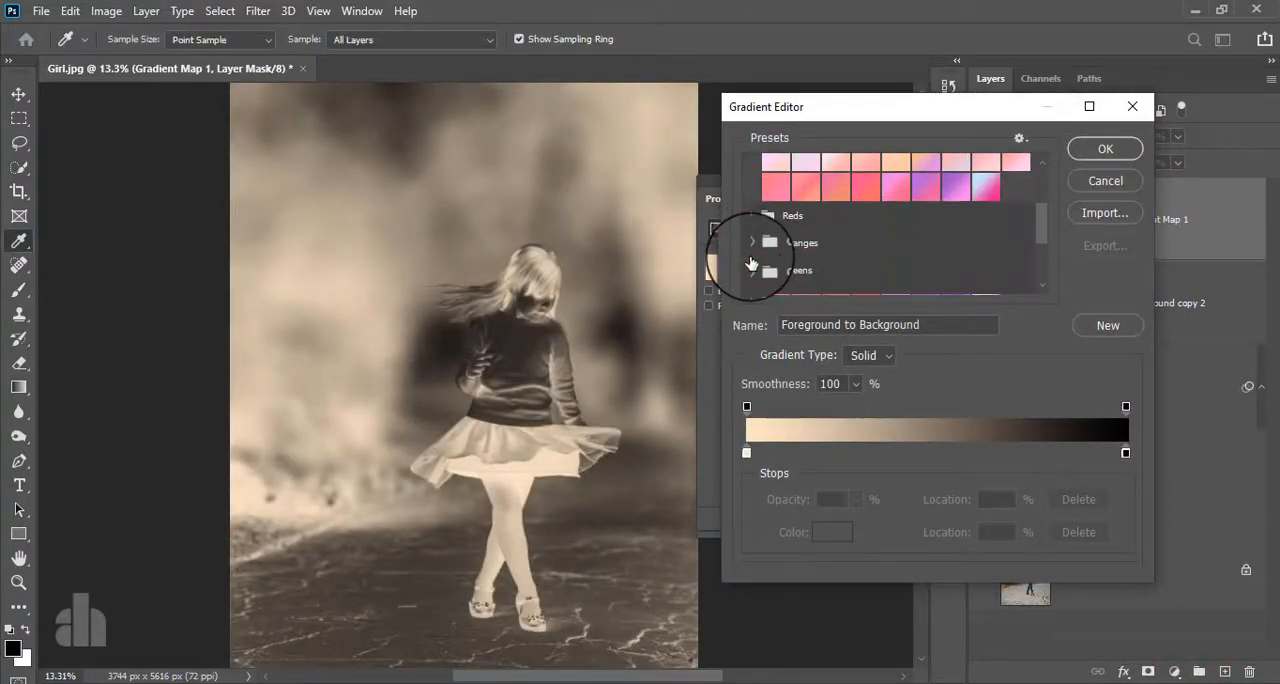
click(752, 214)
scroll(846, 257, down, 1)
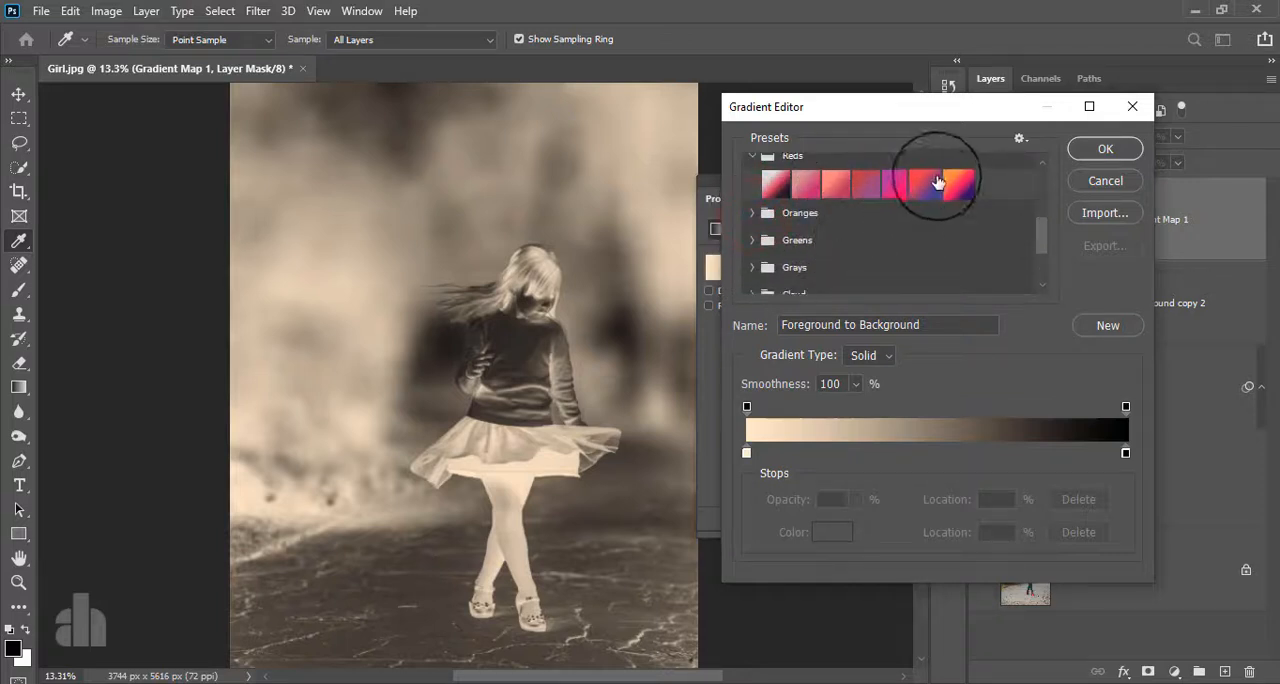
click(953, 190)
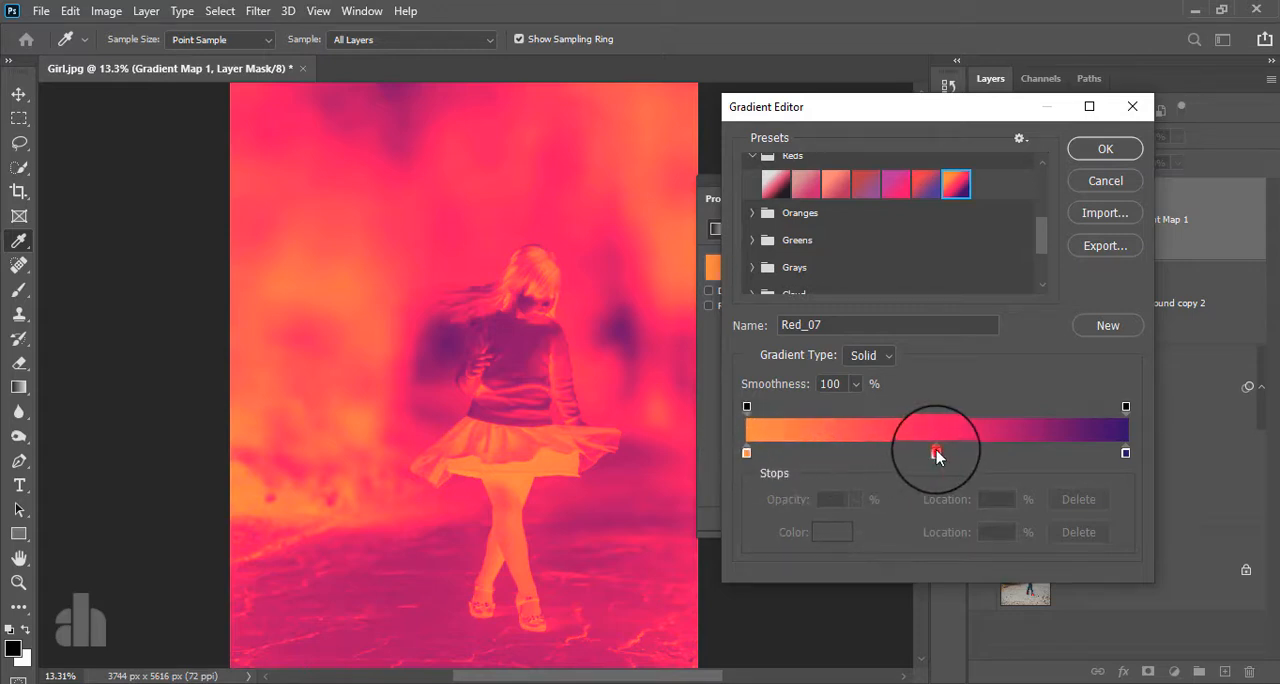
drag(936, 454, 935, 495)
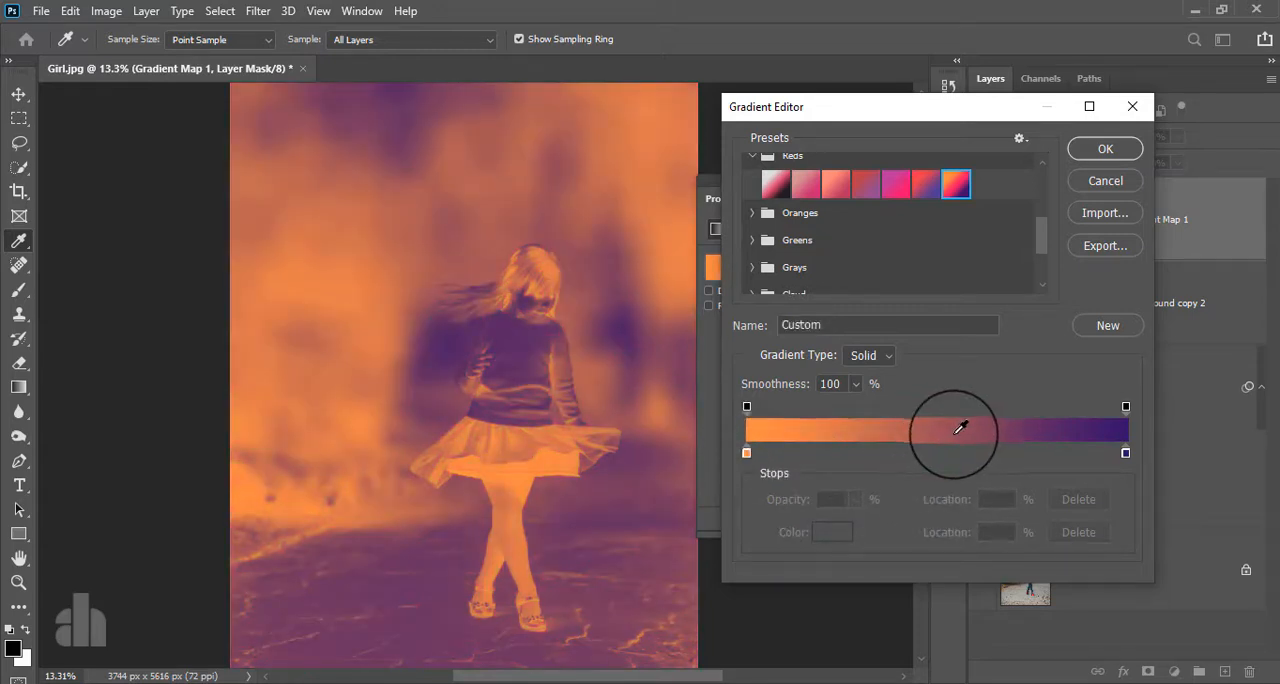
click(1105, 148)
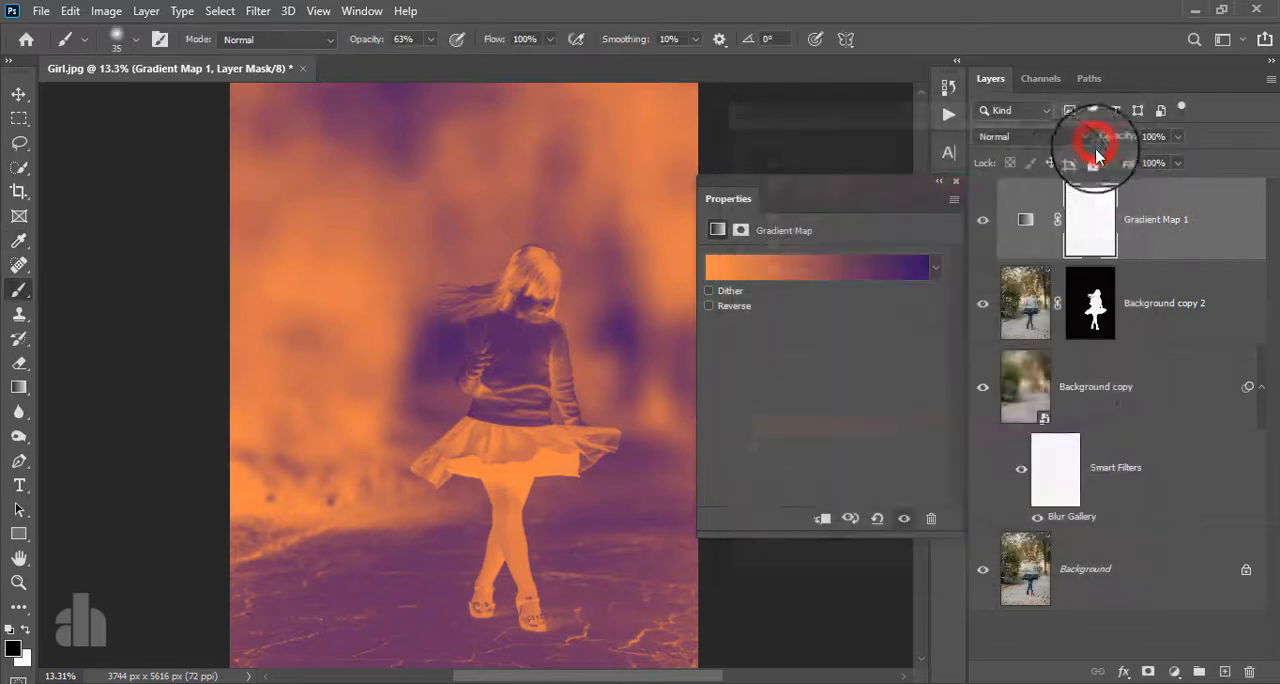
- Set the Gradient Map layer's blend mode to Soft Light and its opacity to 28%
click(1003, 138)
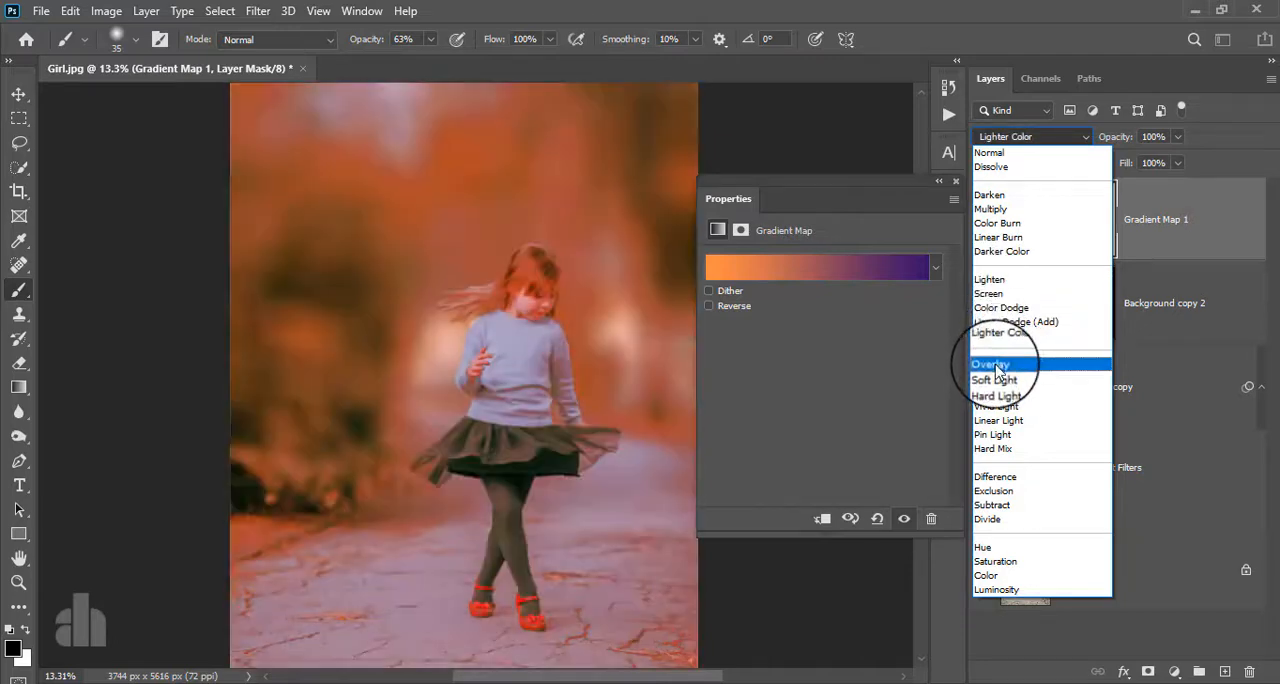
click(995, 379)
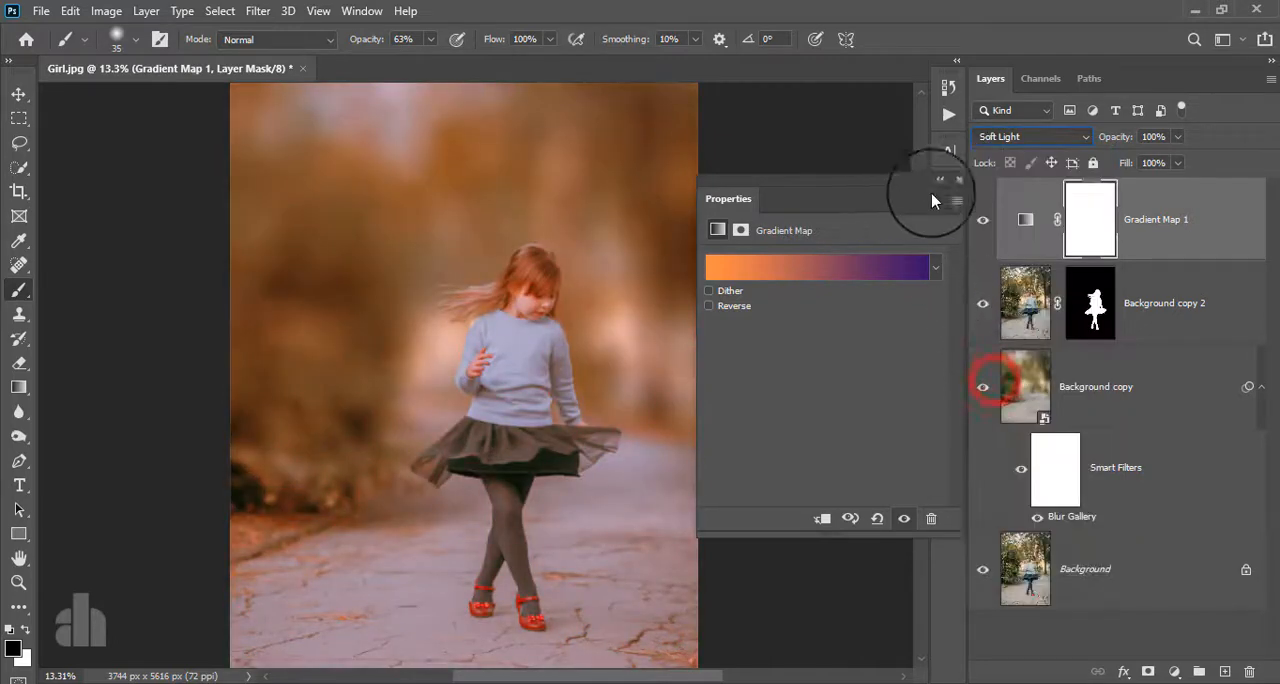
click(943, 187)
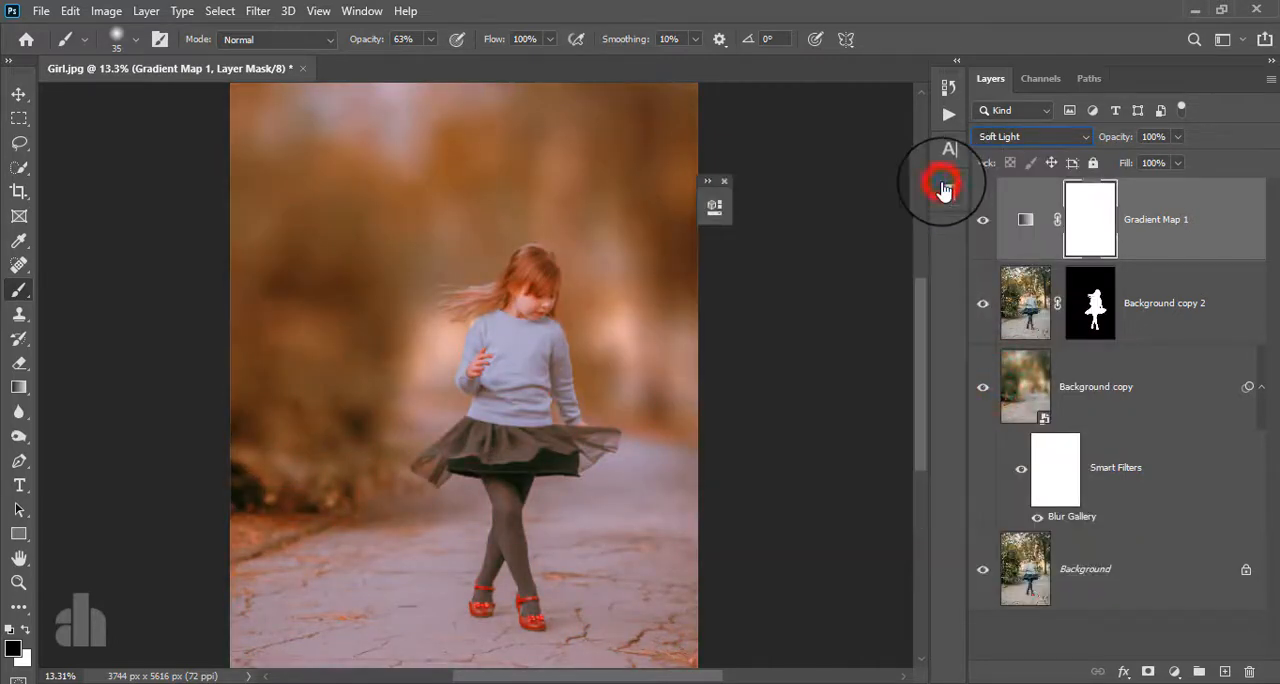
click(725, 183)
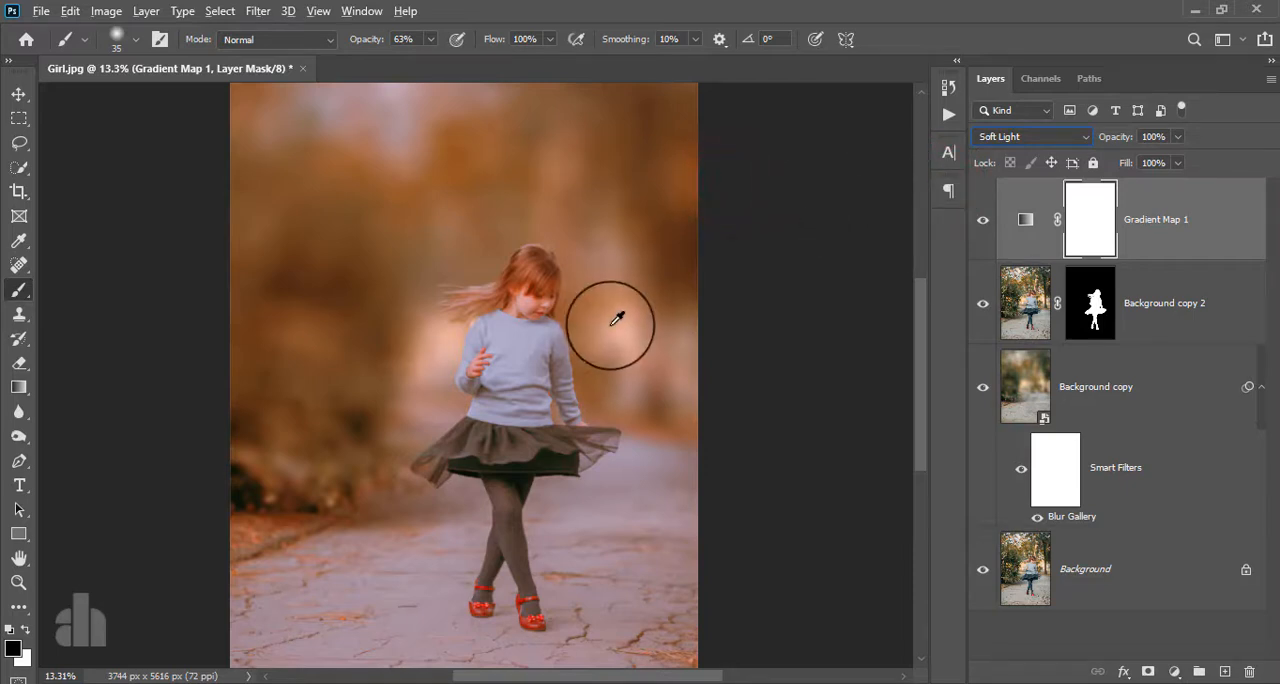
click(1178, 136)
drag(1183, 160, 1117, 180)
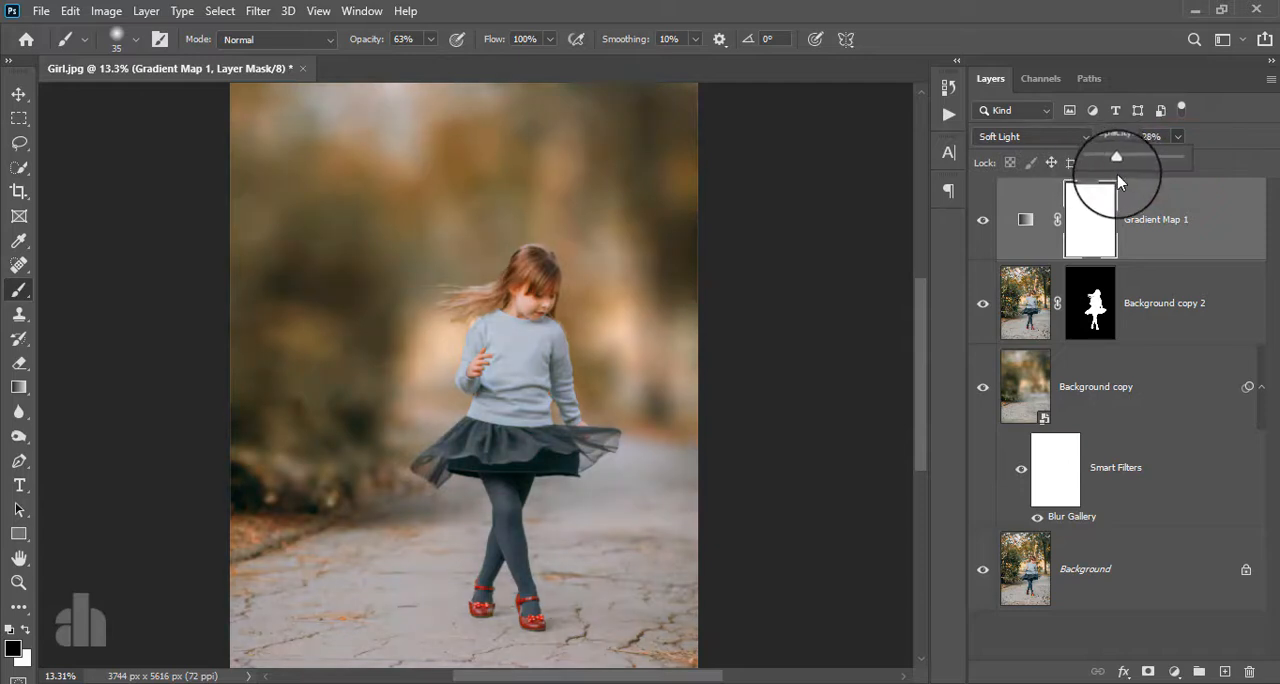
- Merge all visible layers into a new layer on top and convert it for smart filters
click(1166, 224)
key(ctrl+shift+alt+e)
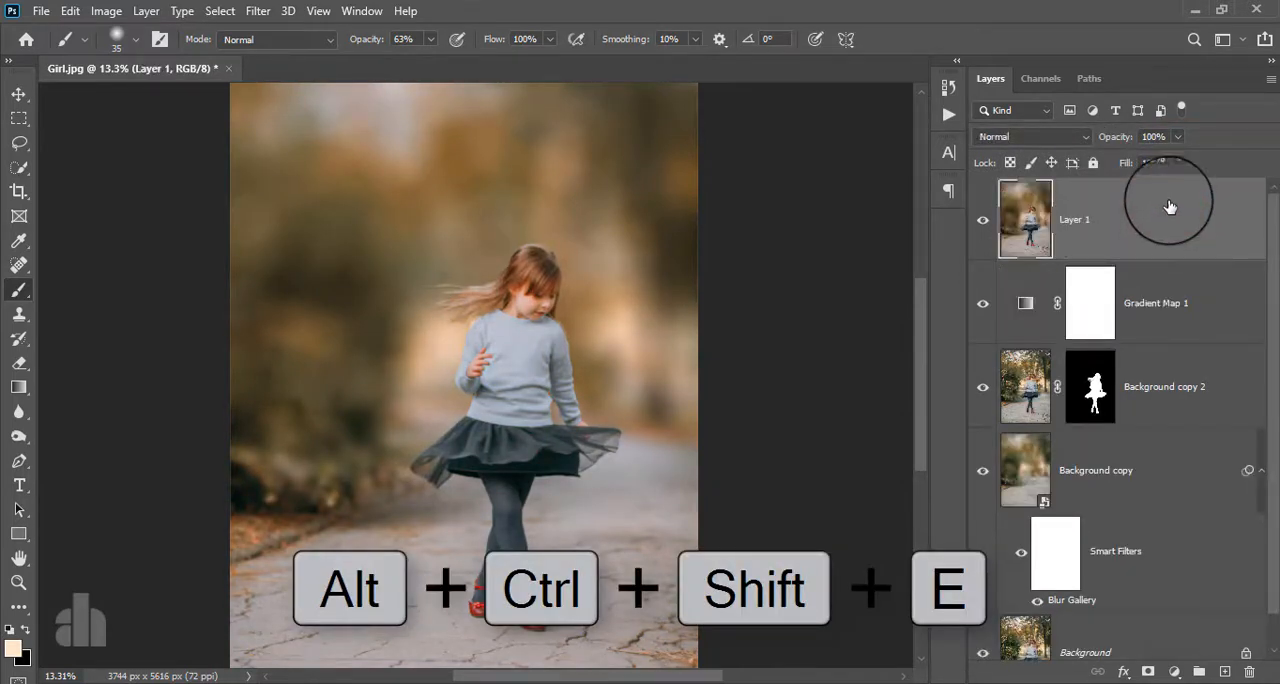
click(257, 10)
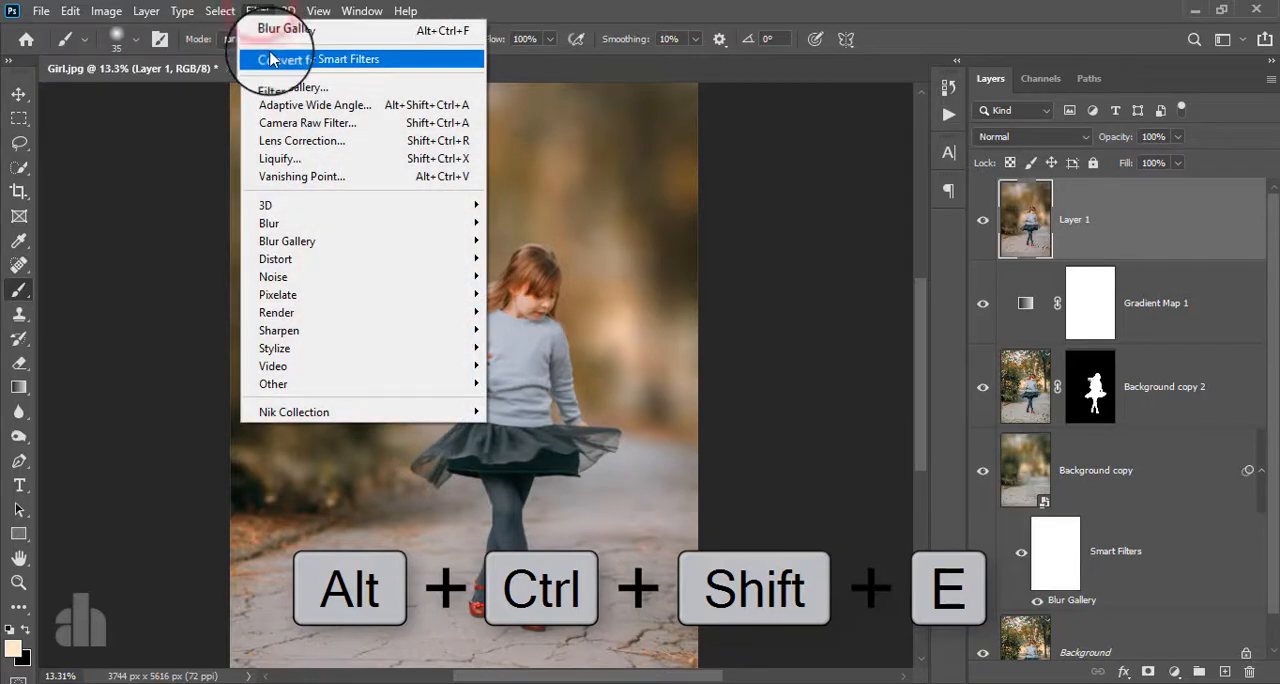
click(271, 61)
click(607, 275)
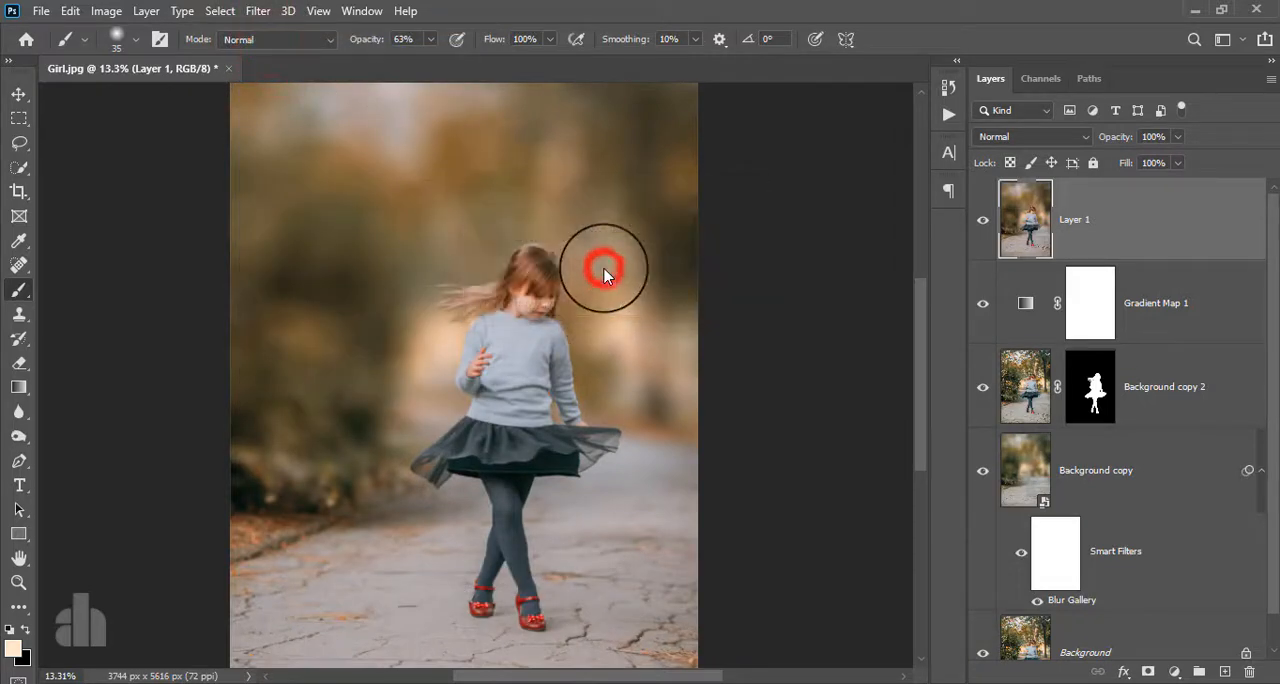
click(1099, 215)
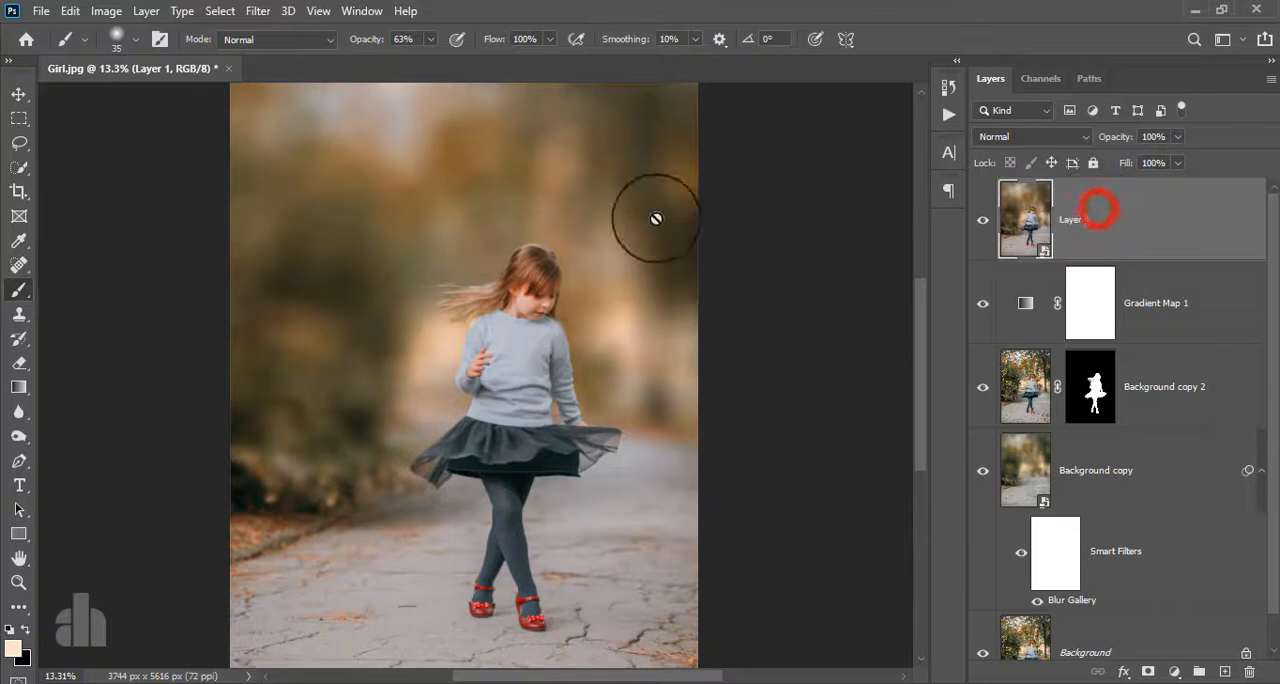
- Apply Camera Raw basic adjustments to the merged layer: Exposure +0.25, Highlights -18, Shadows -35, Whites +25, Blacks -11 and Texture +6
click(257, 10)
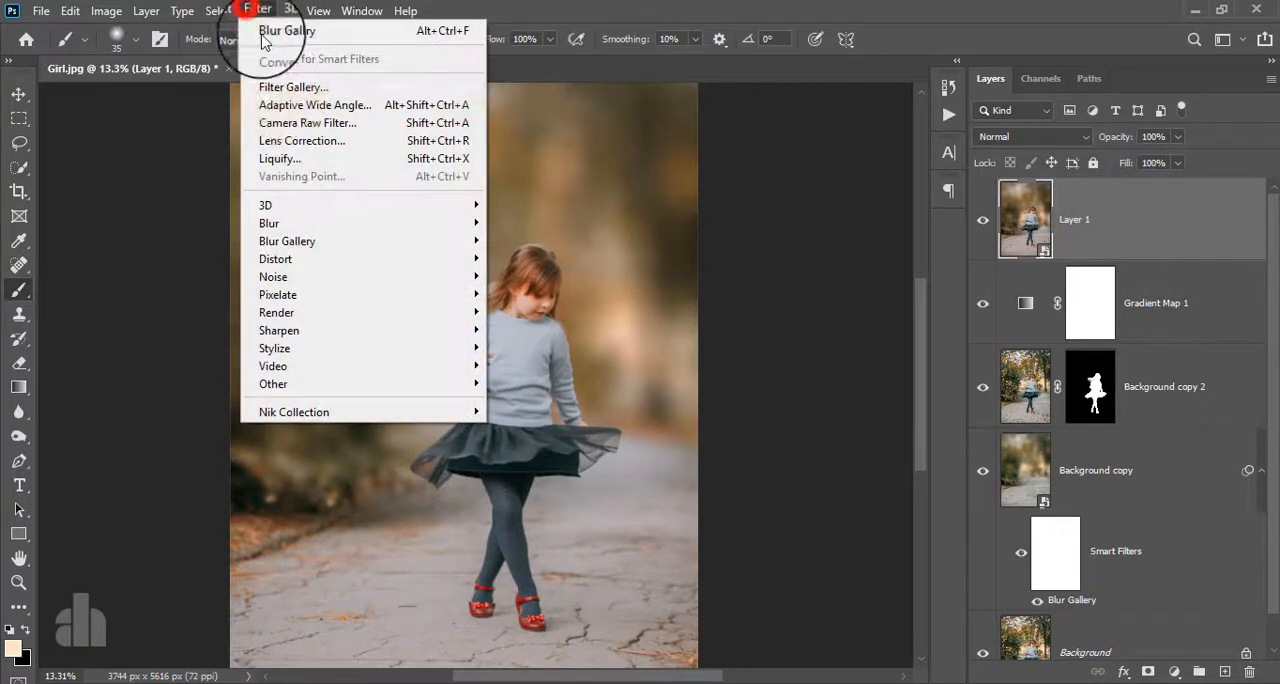
click(290, 121)
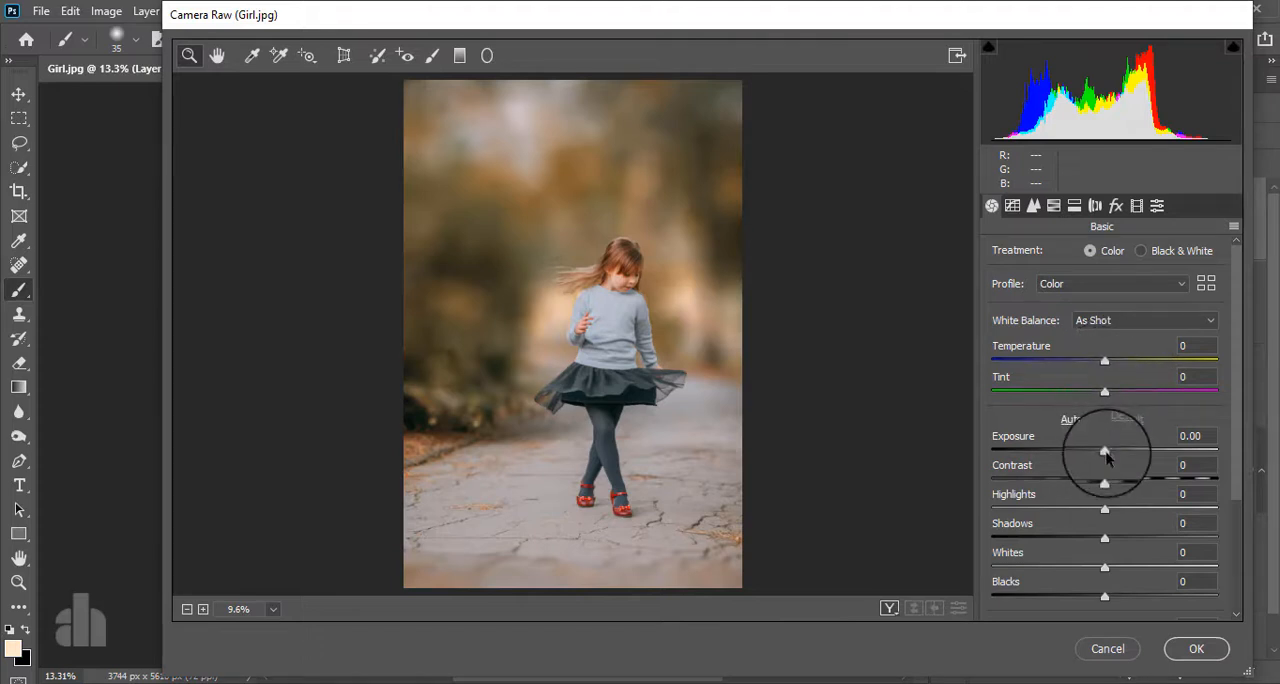
drag(1106, 453, 1111, 453)
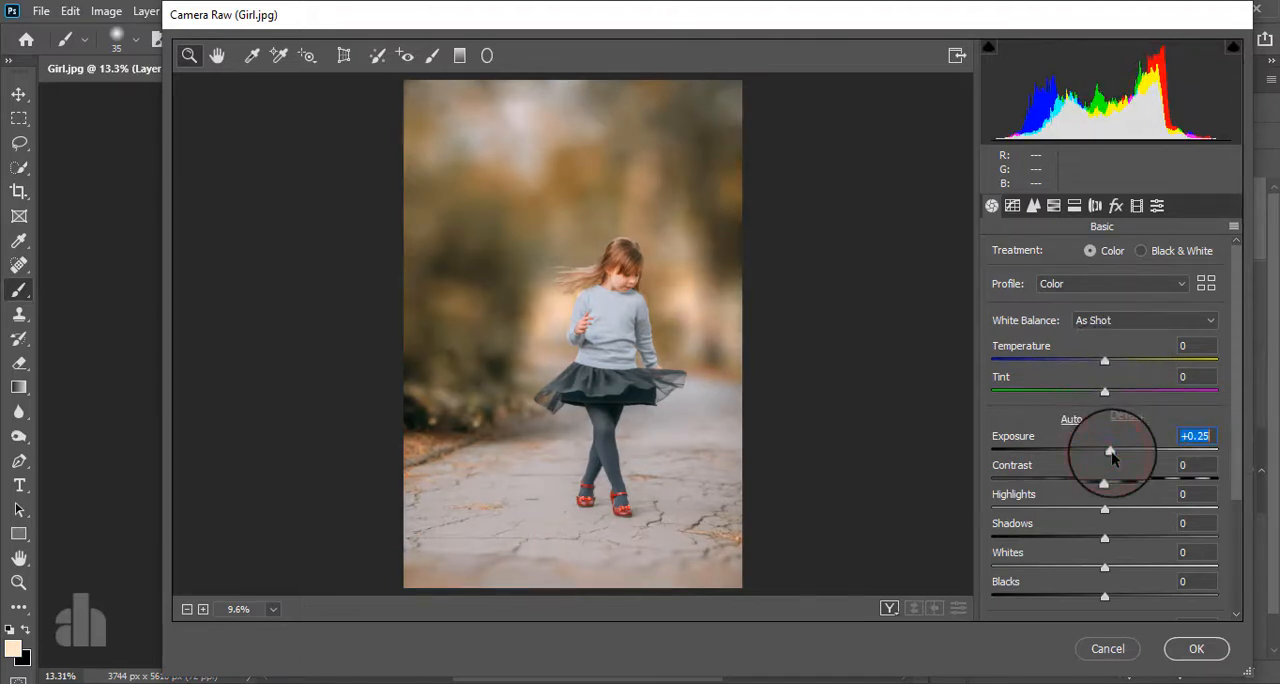
scroll(1111, 514, down, 2)
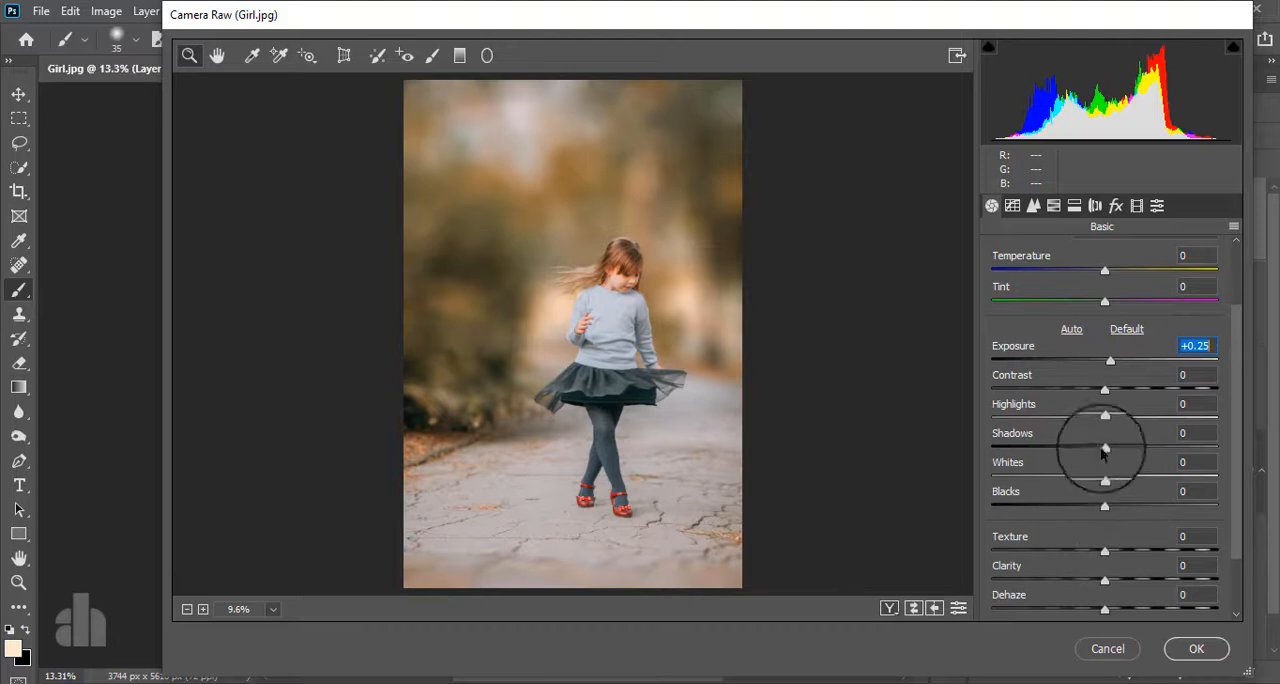
mouse_move(1104, 420)
mouse_down()
mouse_move(1020, 440)
mouse_move(1121, 446)
mouse_move(1016, 453)
mouse_move(1065, 448)
mouse_move(1143, 478)
mouse_move(1063, 509)
mouse_move(1095, 508)
mouse_up()
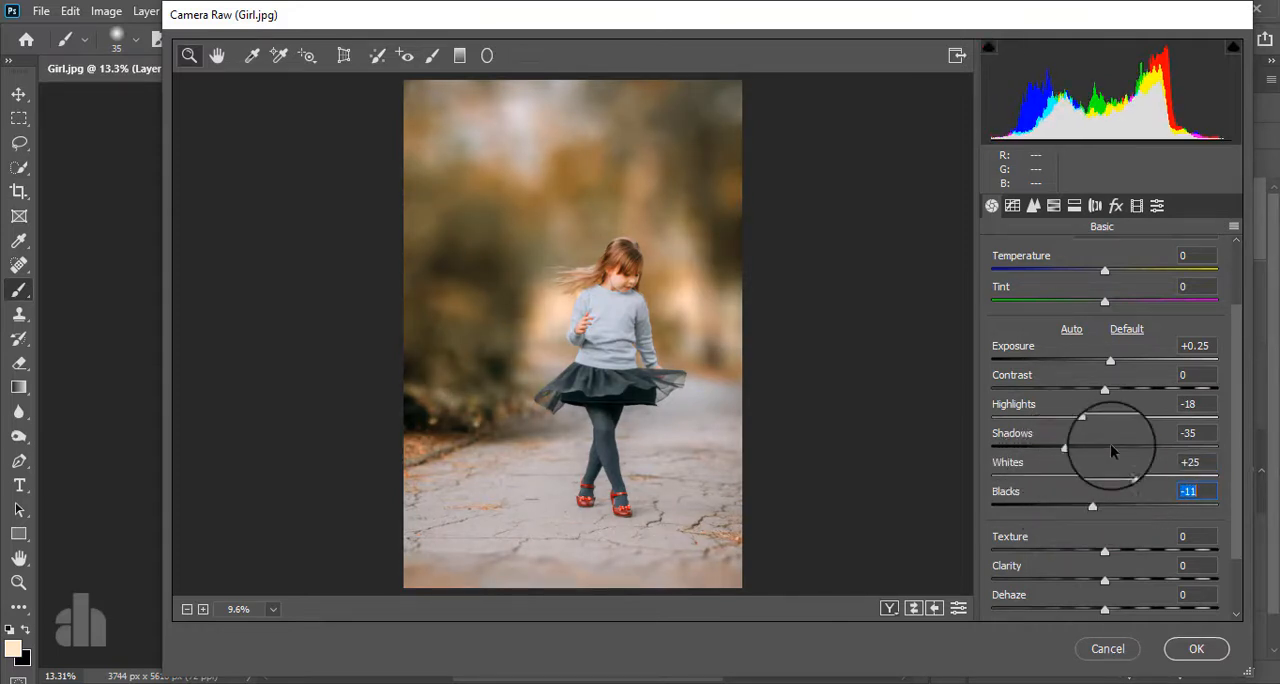
scroll(1111, 449, down, 2)
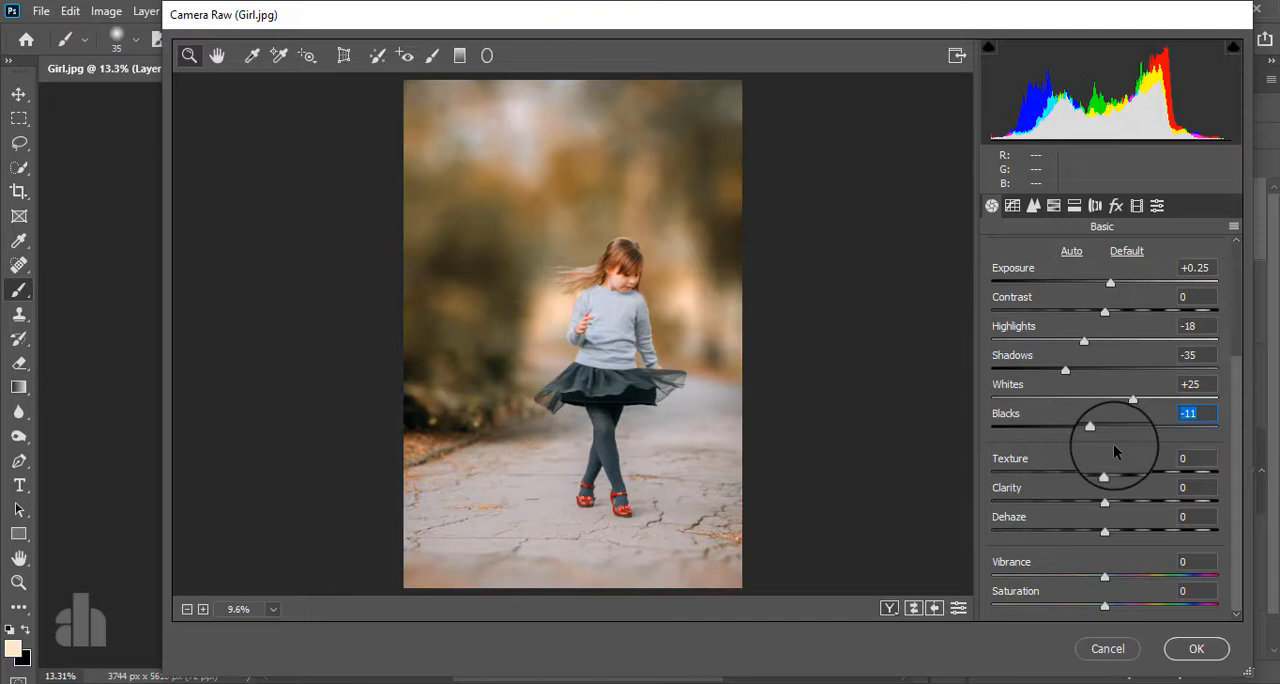
drag(1105, 474, 1112, 471)
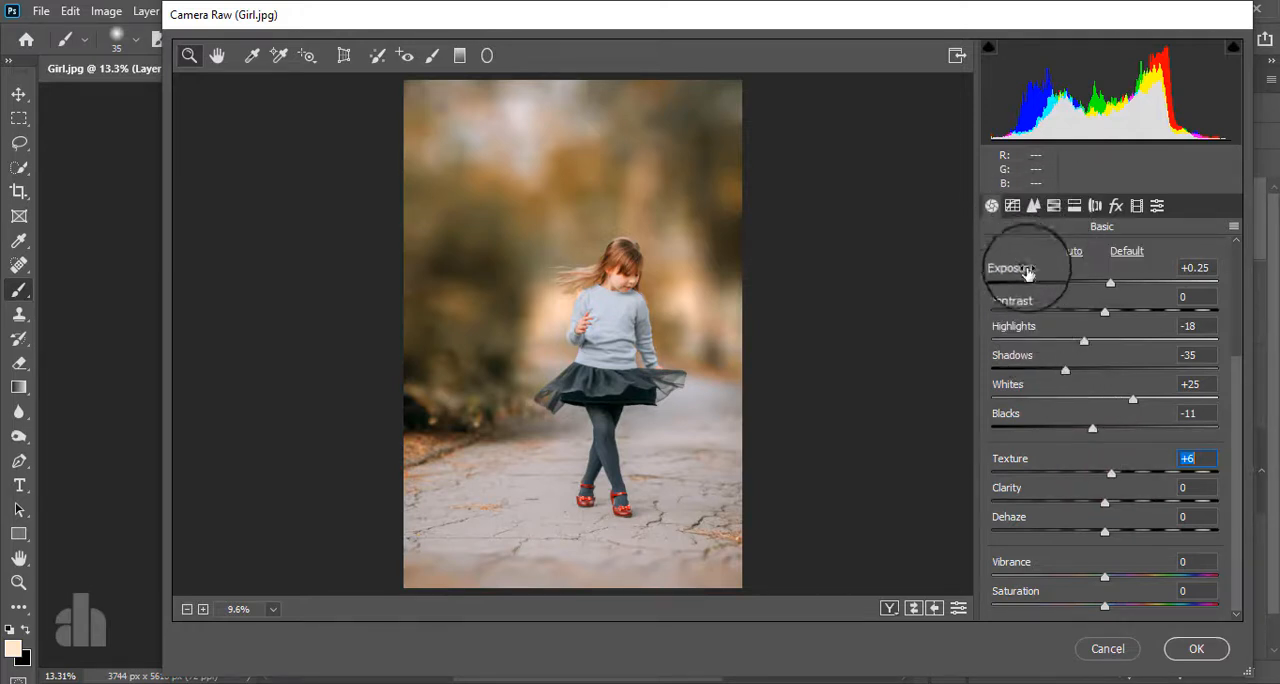
- Shape the RGB point curve with black point output 18, shadows 65 to 56, midtones about 126 to 135, and highlights 188 to 200
click(1033, 205)
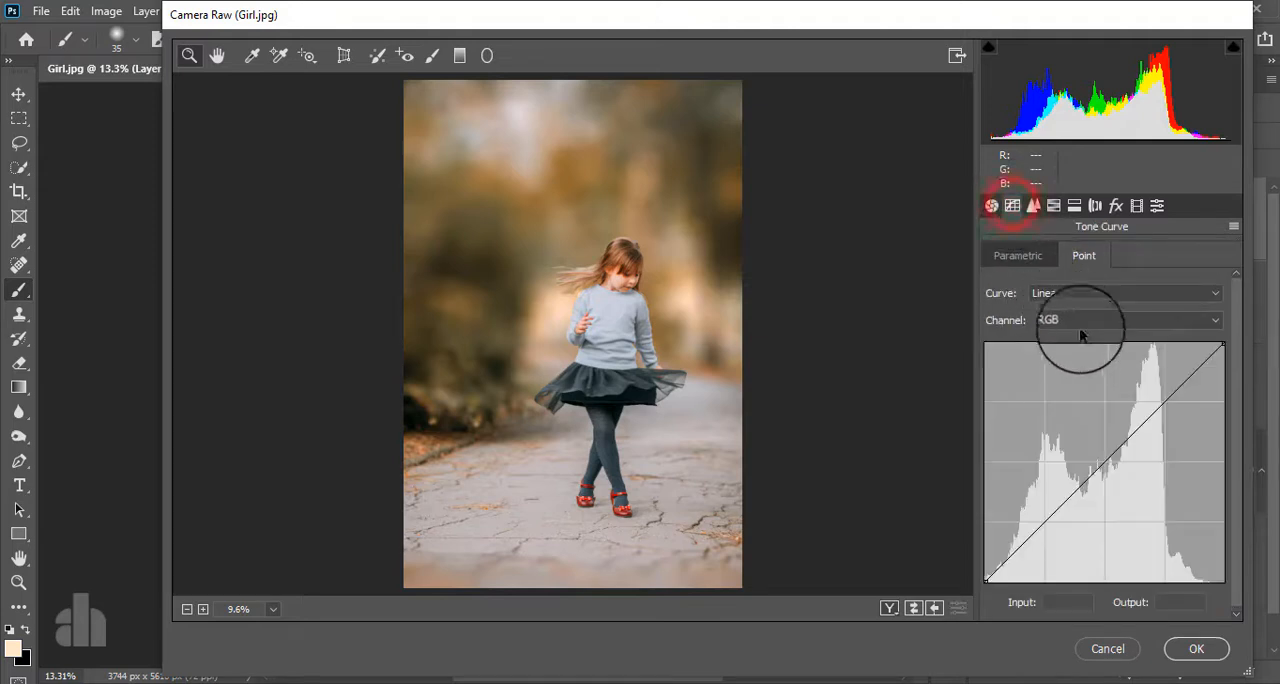
click(1043, 520)
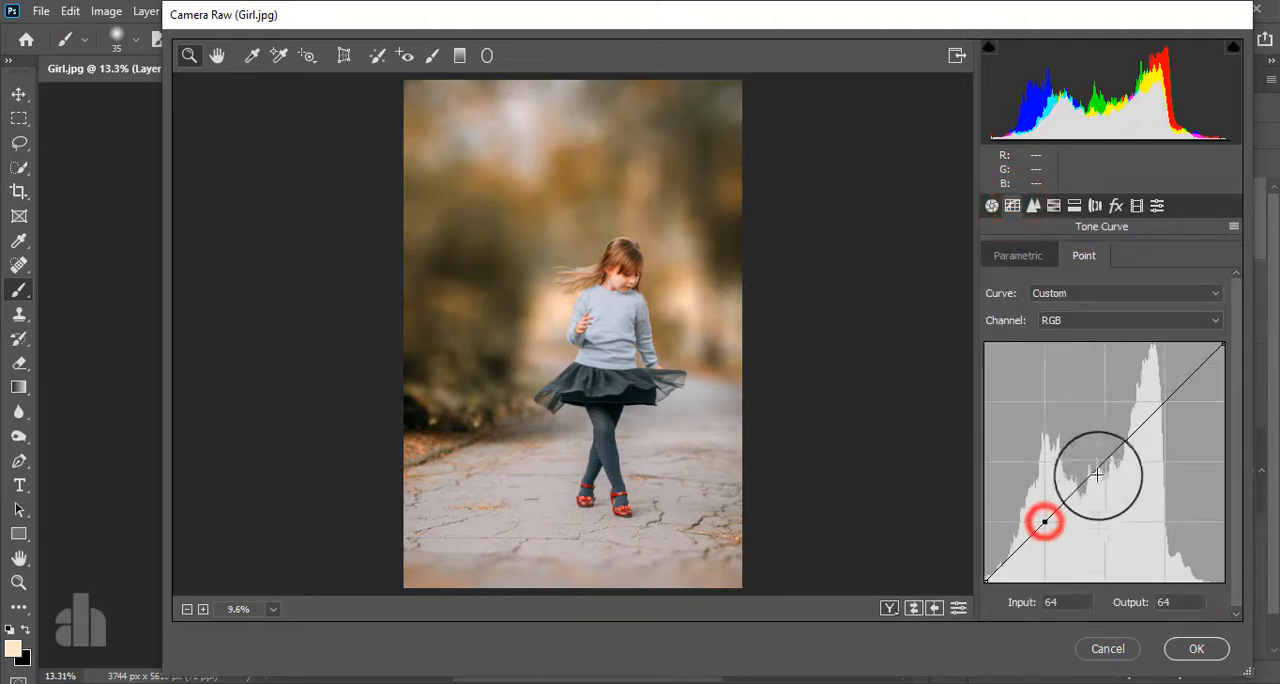
click(1102, 462)
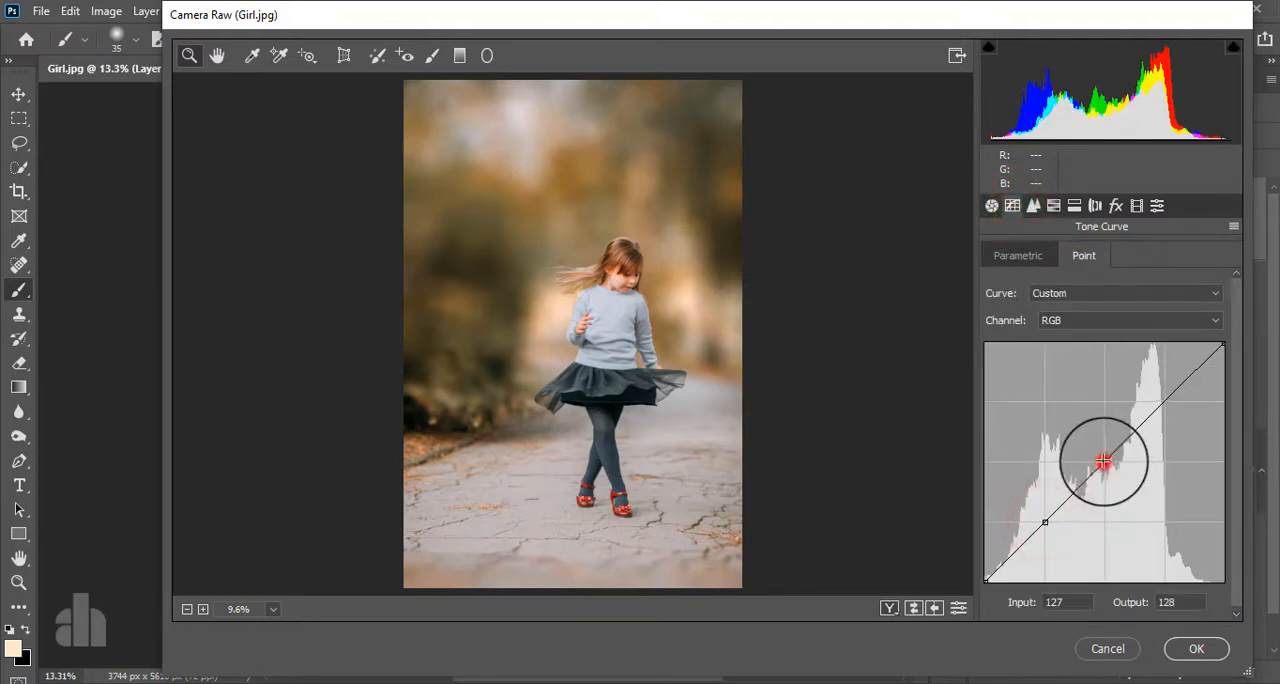
click(1164, 400)
drag(988, 579, 968, 566)
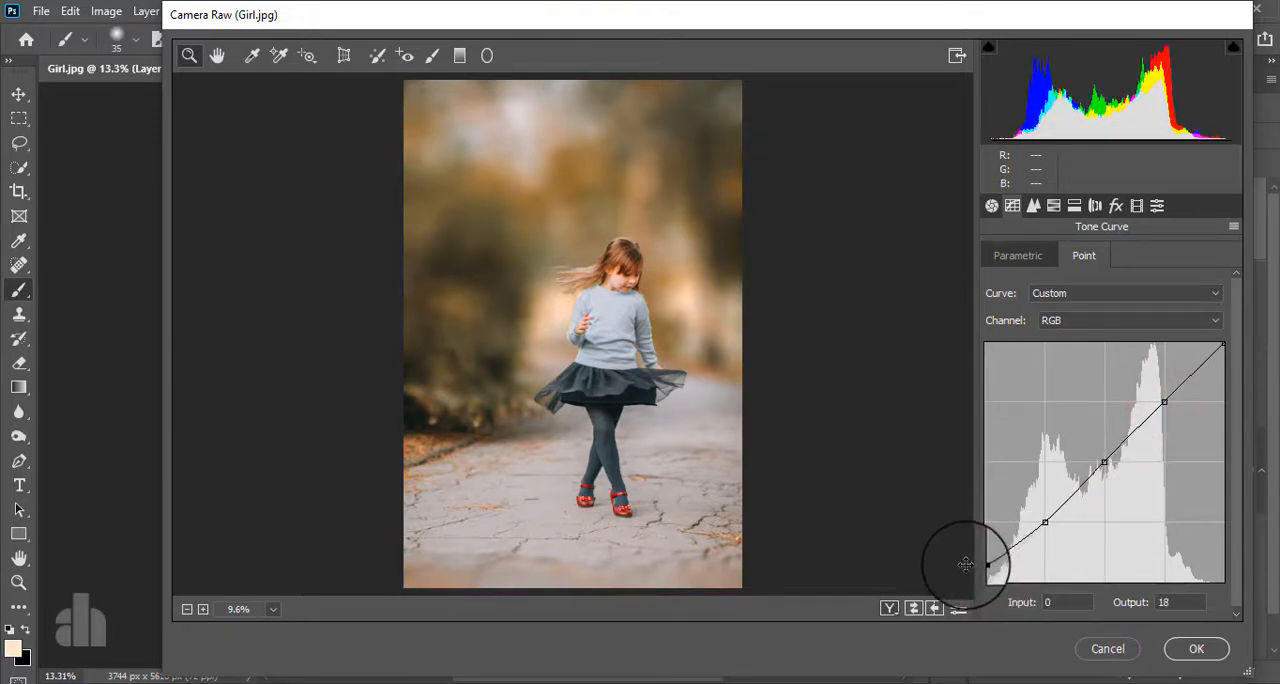
drag(1046, 520, 1053, 517)
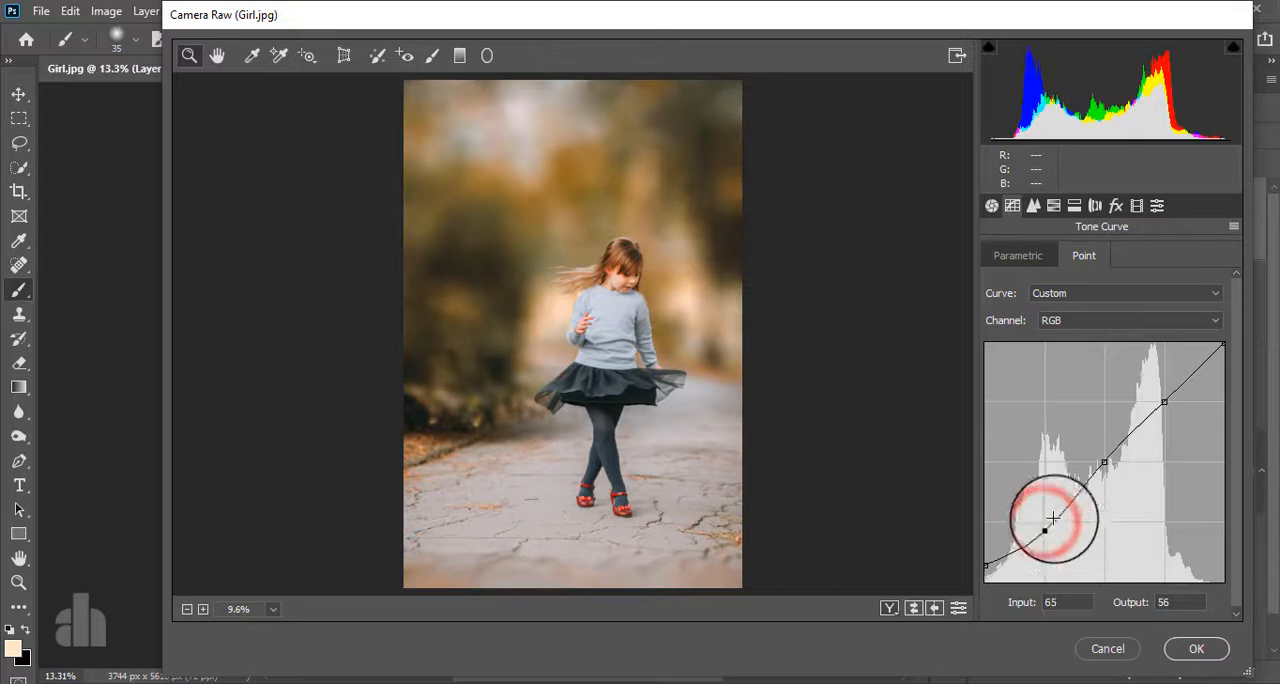
drag(1103, 463, 1099, 456)
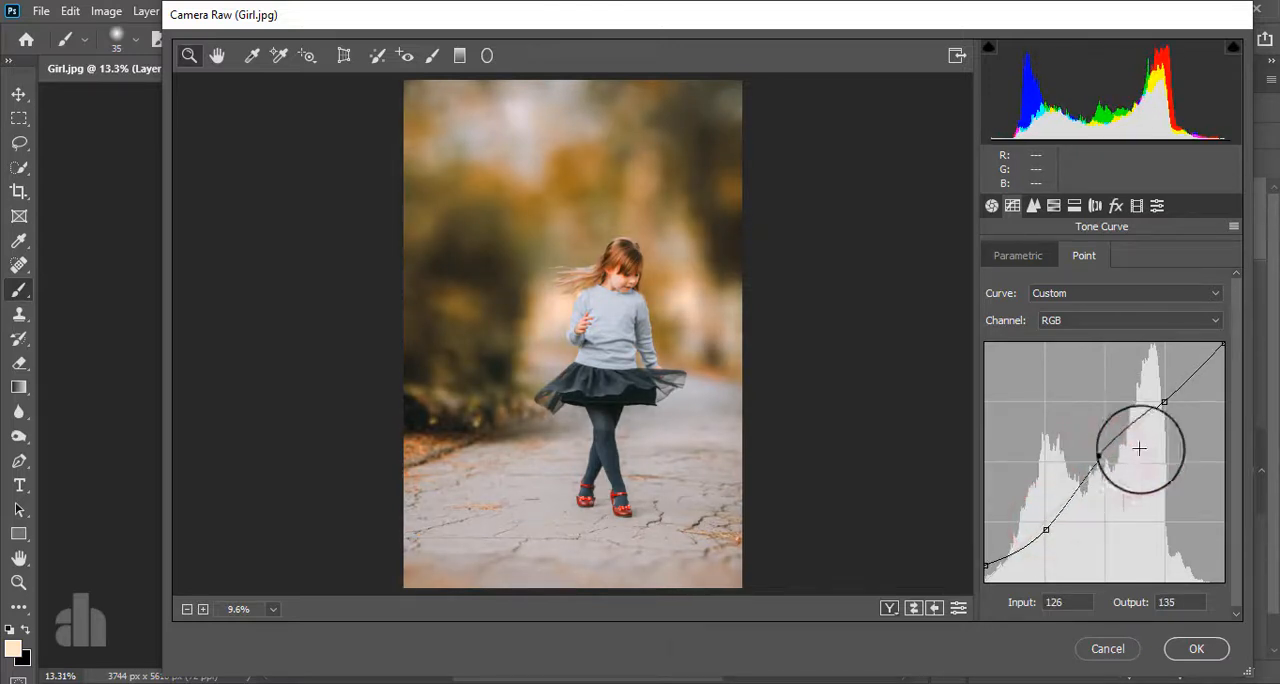
drag(1164, 401, 1160, 393)
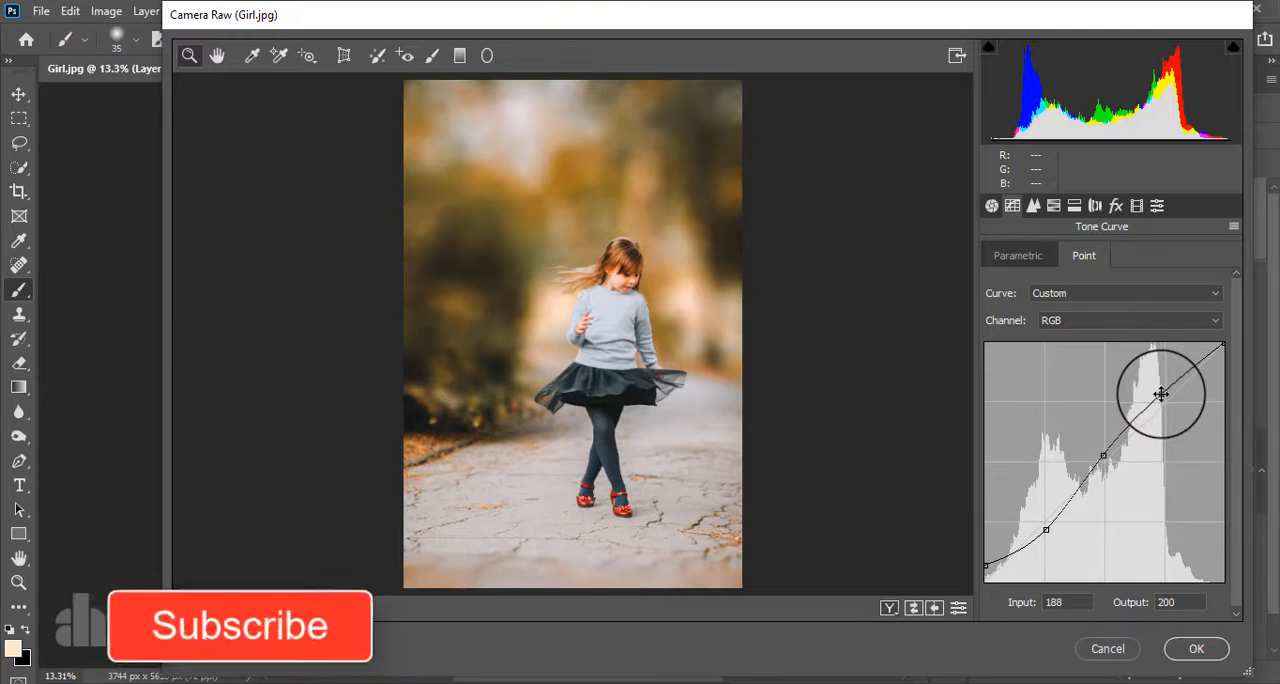
- Shift the hue of the warm and green tones, from Oranges to Greens, in the HSL adjustments
click(1054, 205)
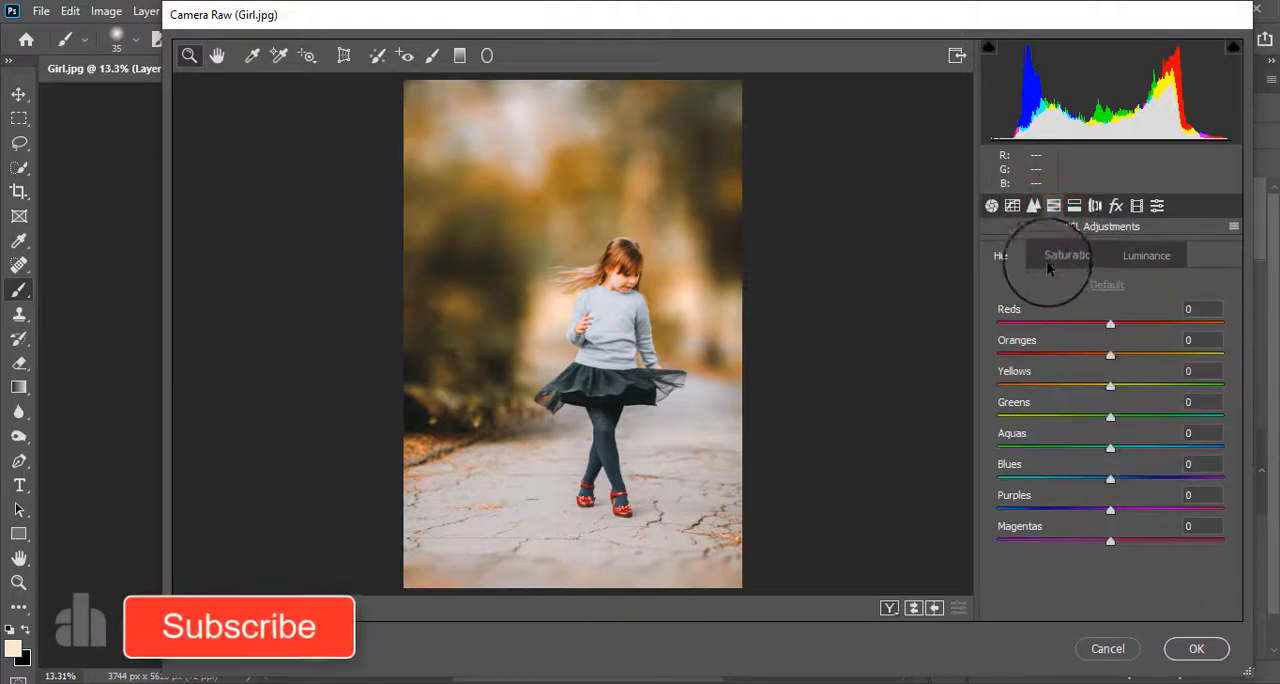
drag(1110, 355, 1093, 417)
click(1110, 388)
- Set HSL saturation to Oranges +8 and Yellows -19, and luminance to Reds +28, Oranges +33, Yellows -25 and Greens -43
click(1088, 255)
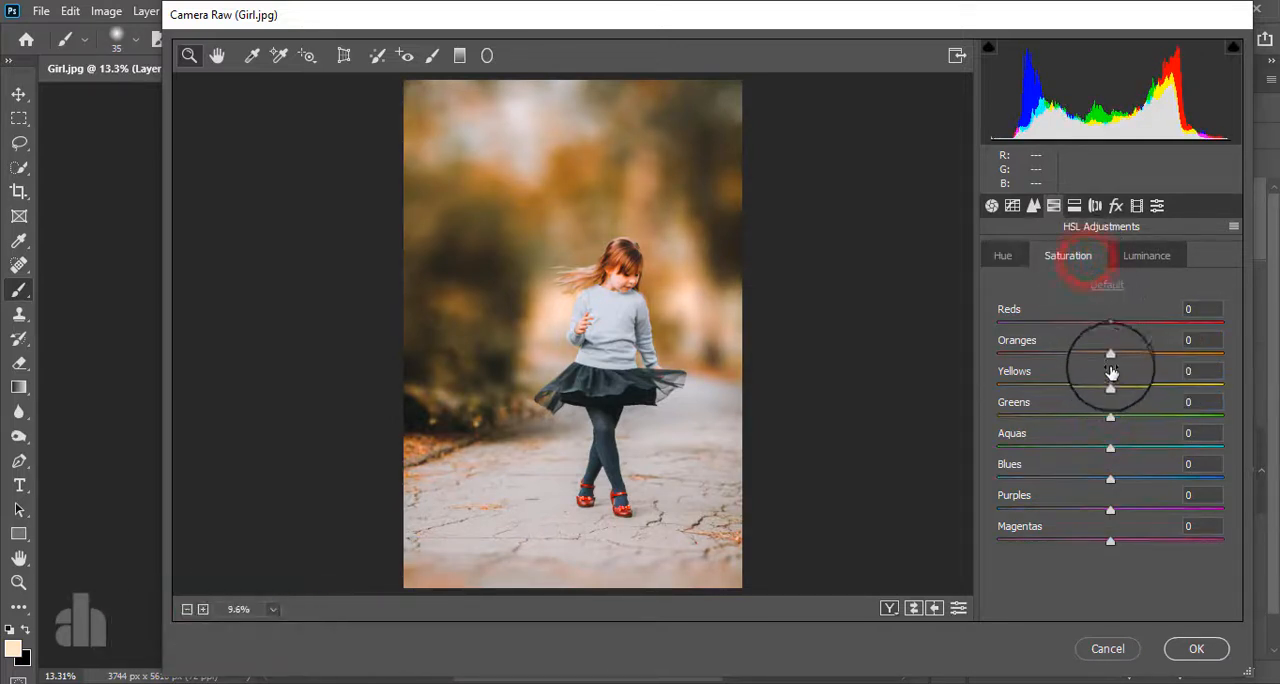
drag(1110, 357, 1086, 385)
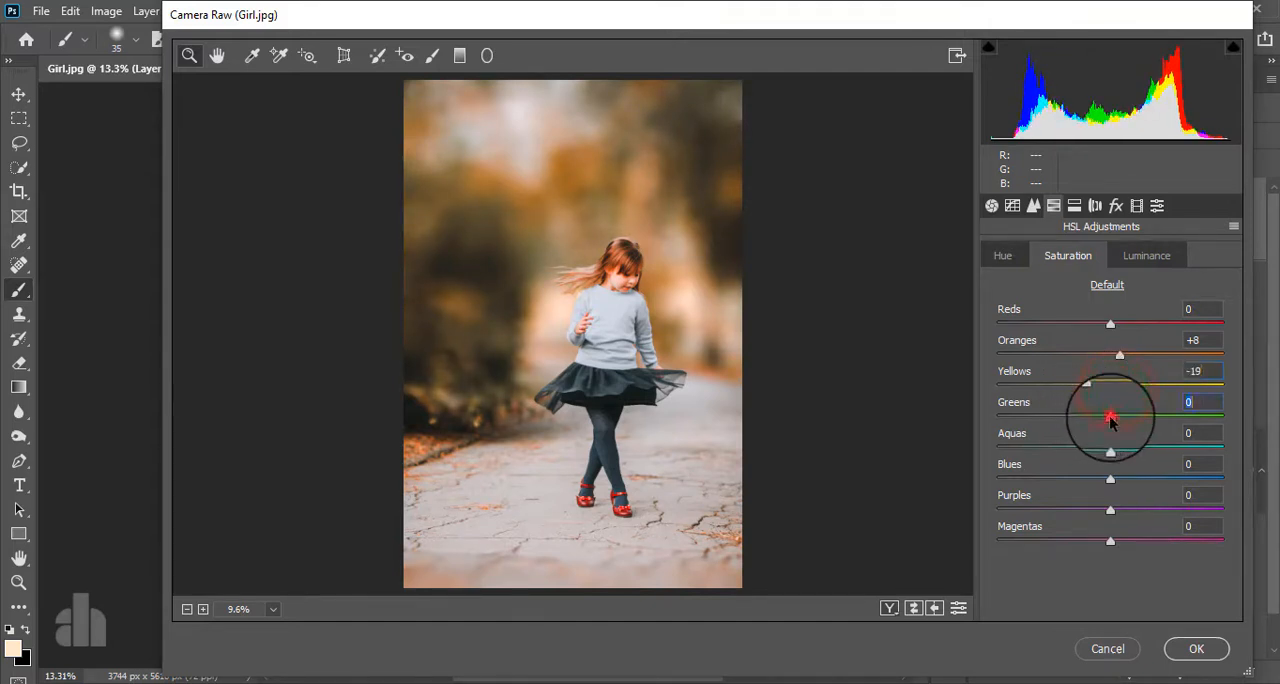
click(1146, 255)
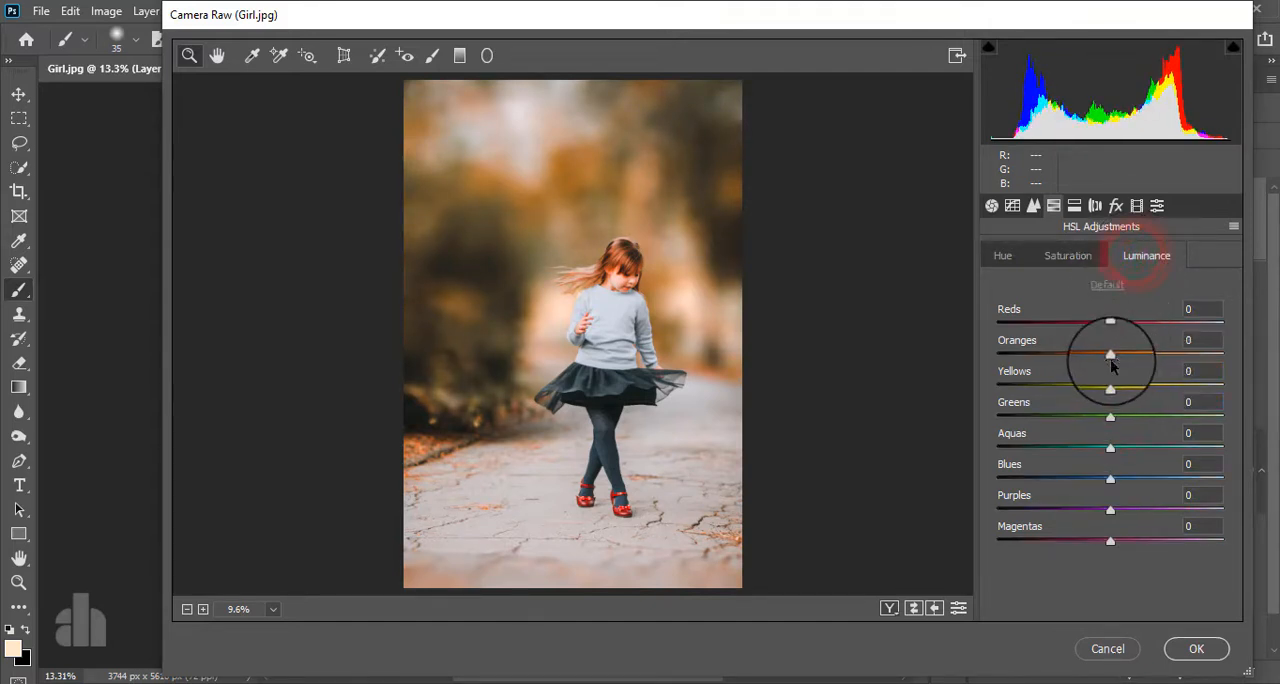
drag(1112, 356, 1062, 418)
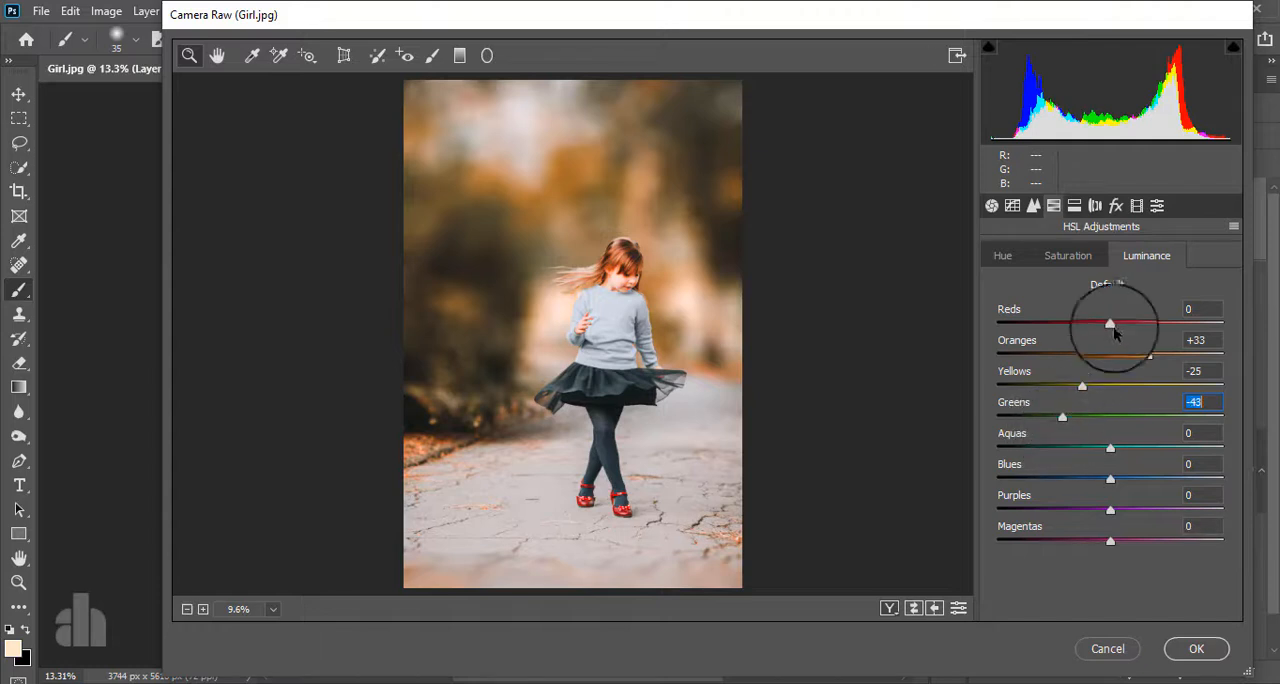
drag(1110, 325, 1143, 328)
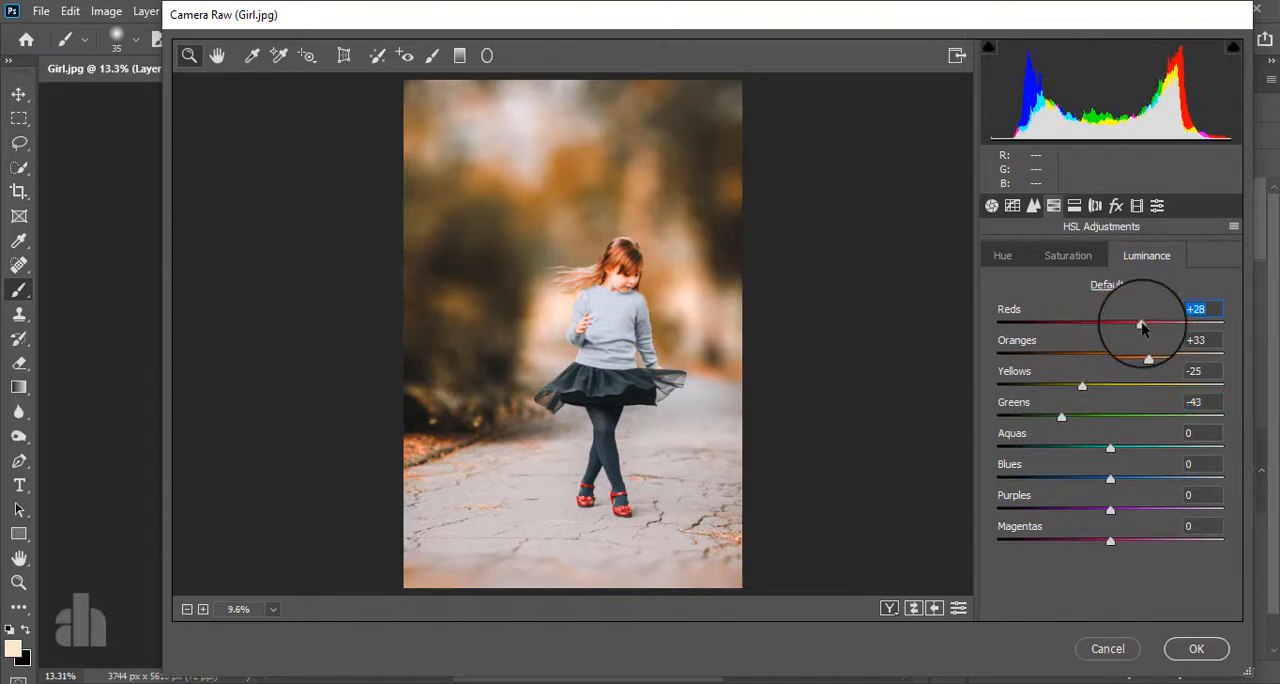
- Split-tone the photo with highlights at hue 233, saturation 10 and shadows at hue 48, saturation 10
click(1074, 205)
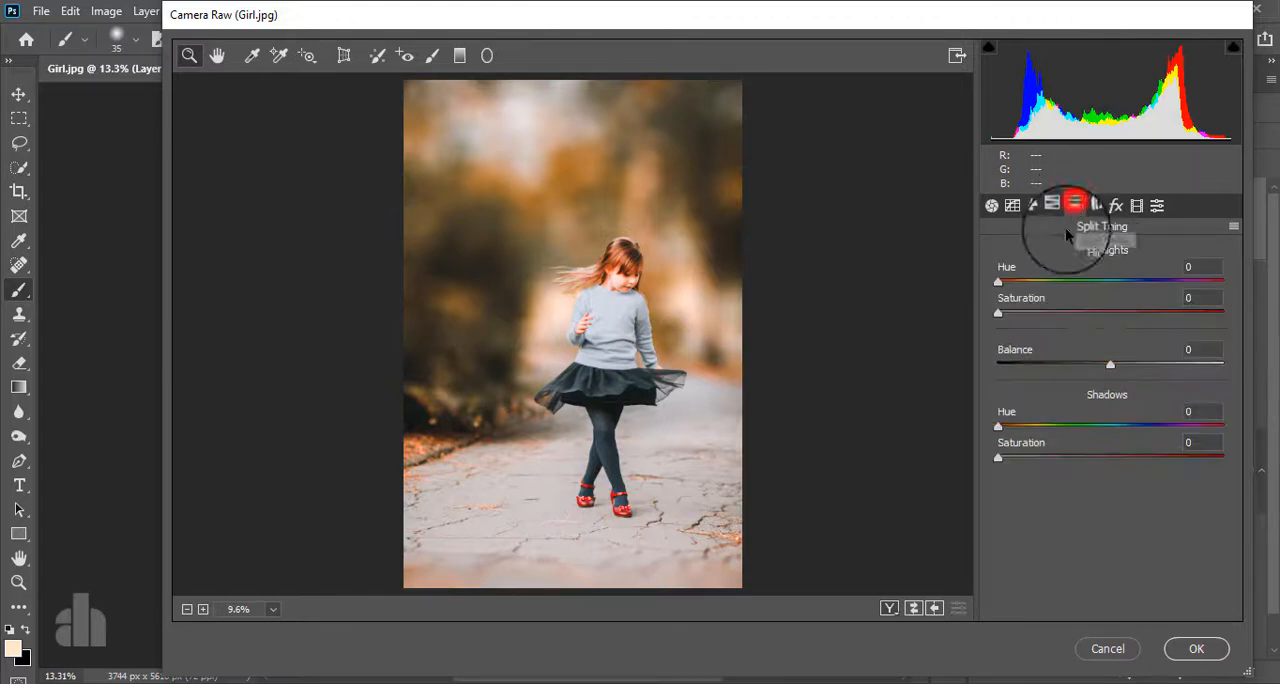
click(1022, 314)
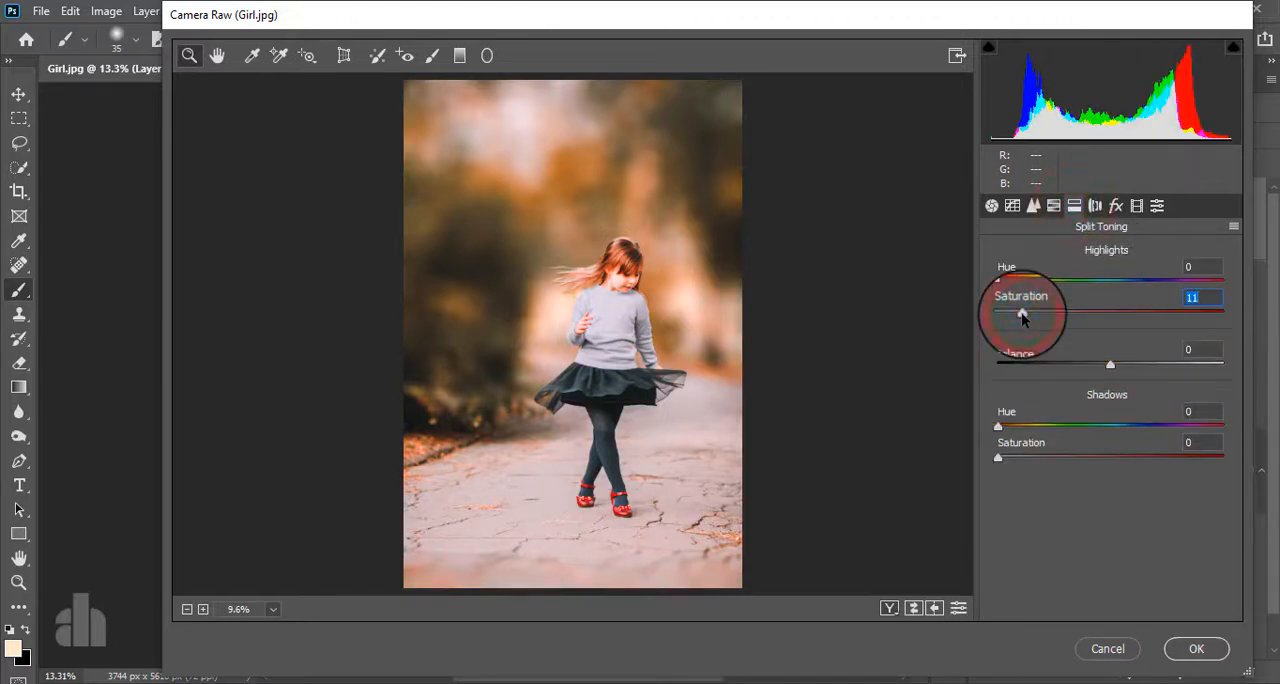
drag(998, 280, 1143, 275)
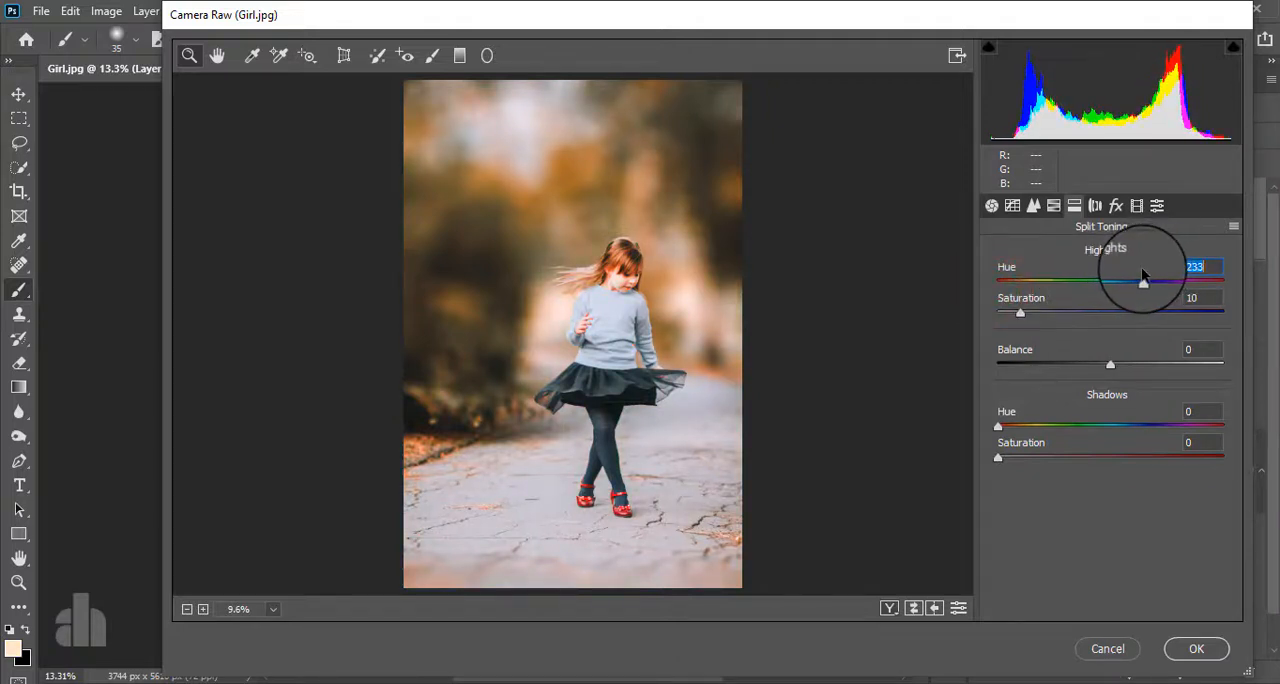
click(1018, 457)
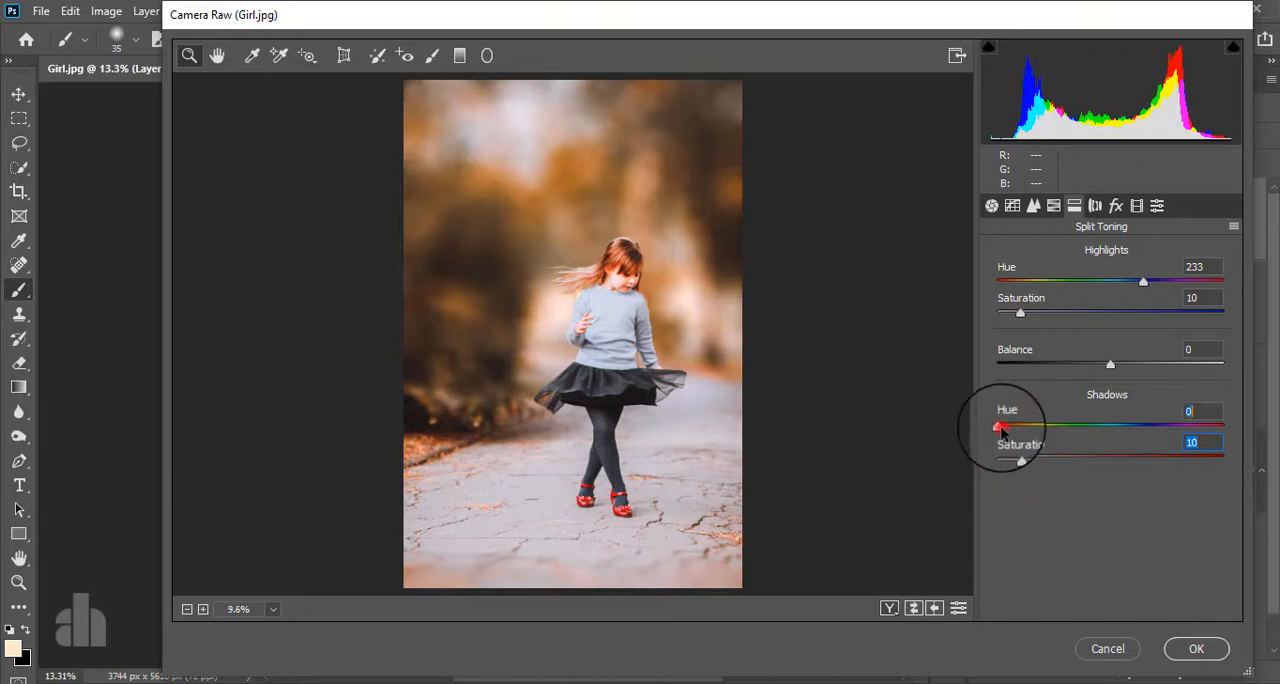
drag(1001, 428, 1031, 428)
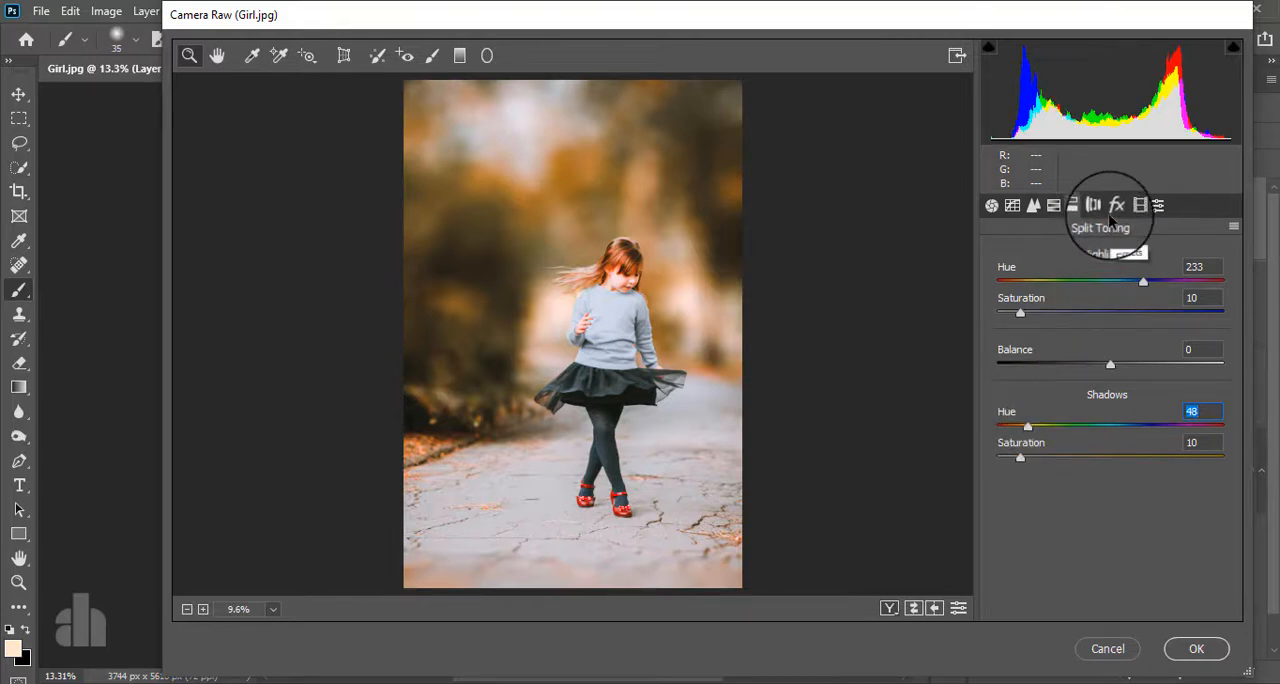
- Add a post-crop vignette with amount -14 and apply the Camera Raw adjustments
click(1115, 206)
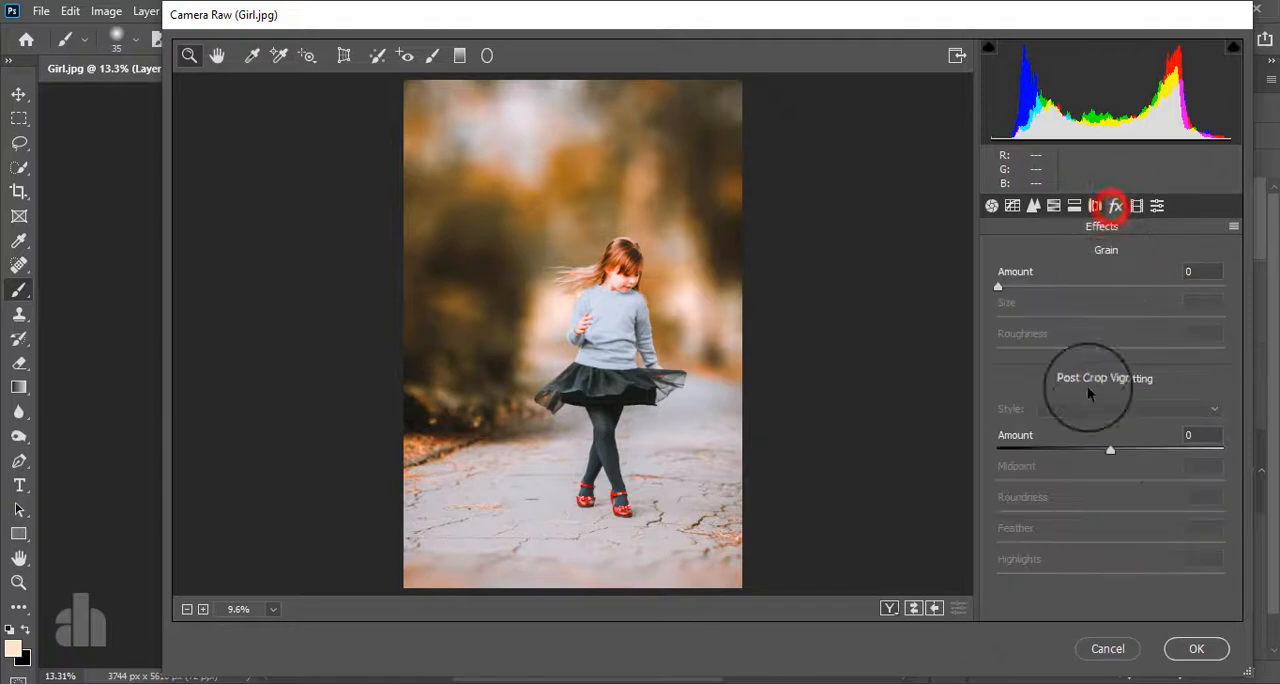
drag(1110, 452, 1094, 452)
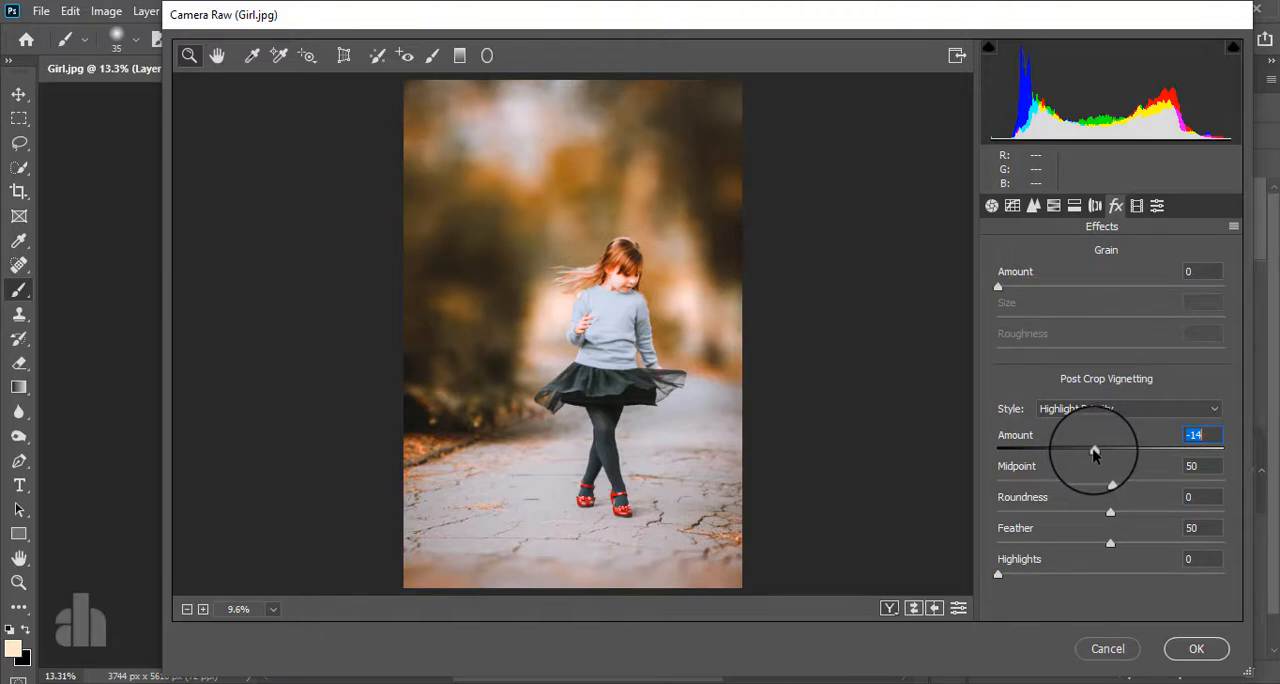
click(1190, 650)
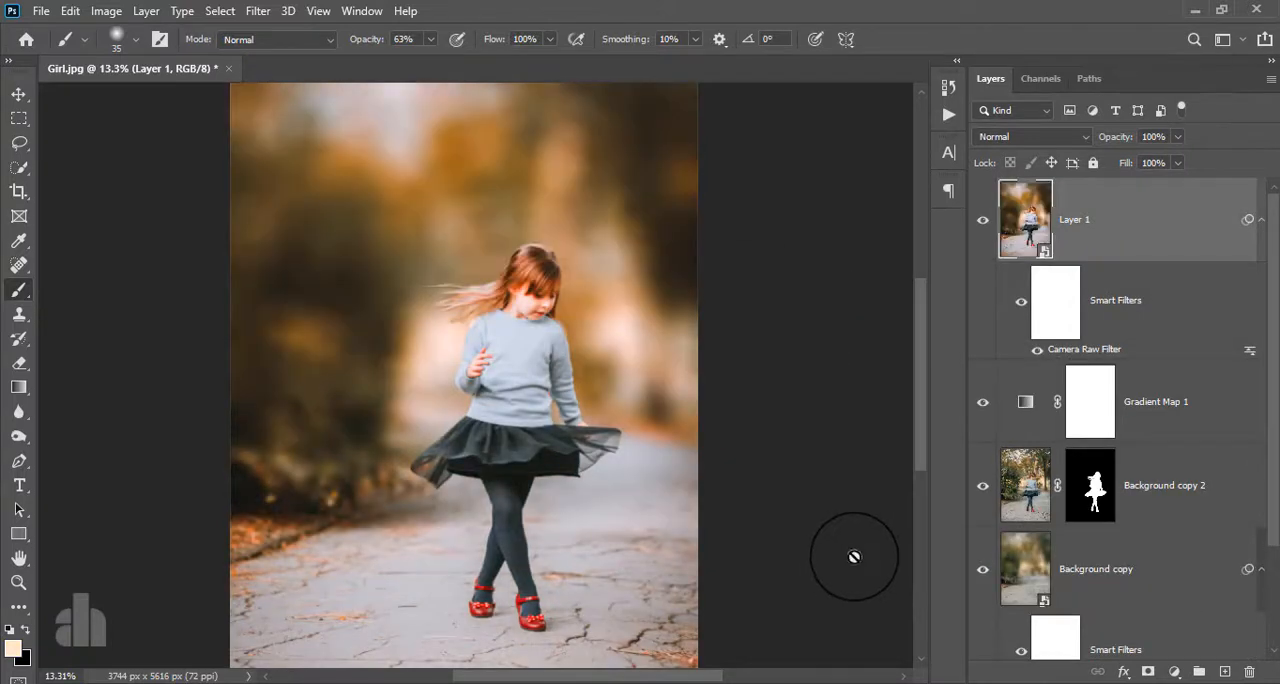
- Paint a single soft 2000 px brush dab in orange #ffc170 beside the girl's torso on a new top layer
click(1156, 231)
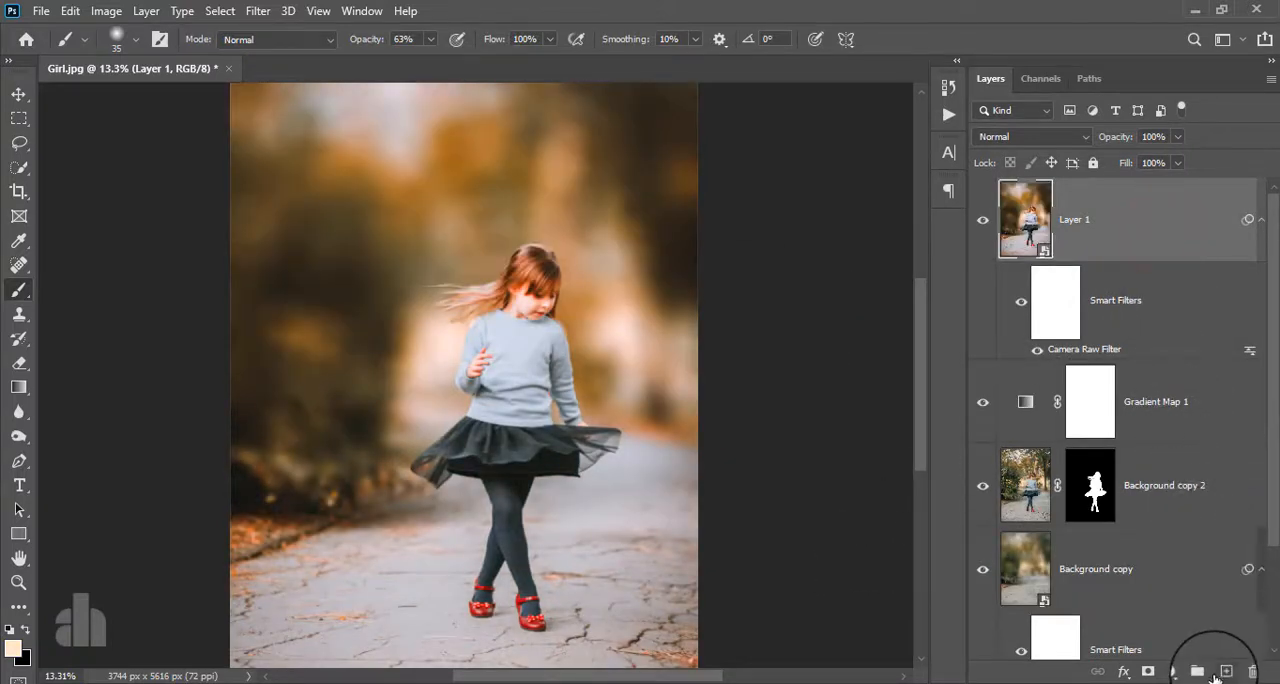
click(1221, 673)
click(17, 289)
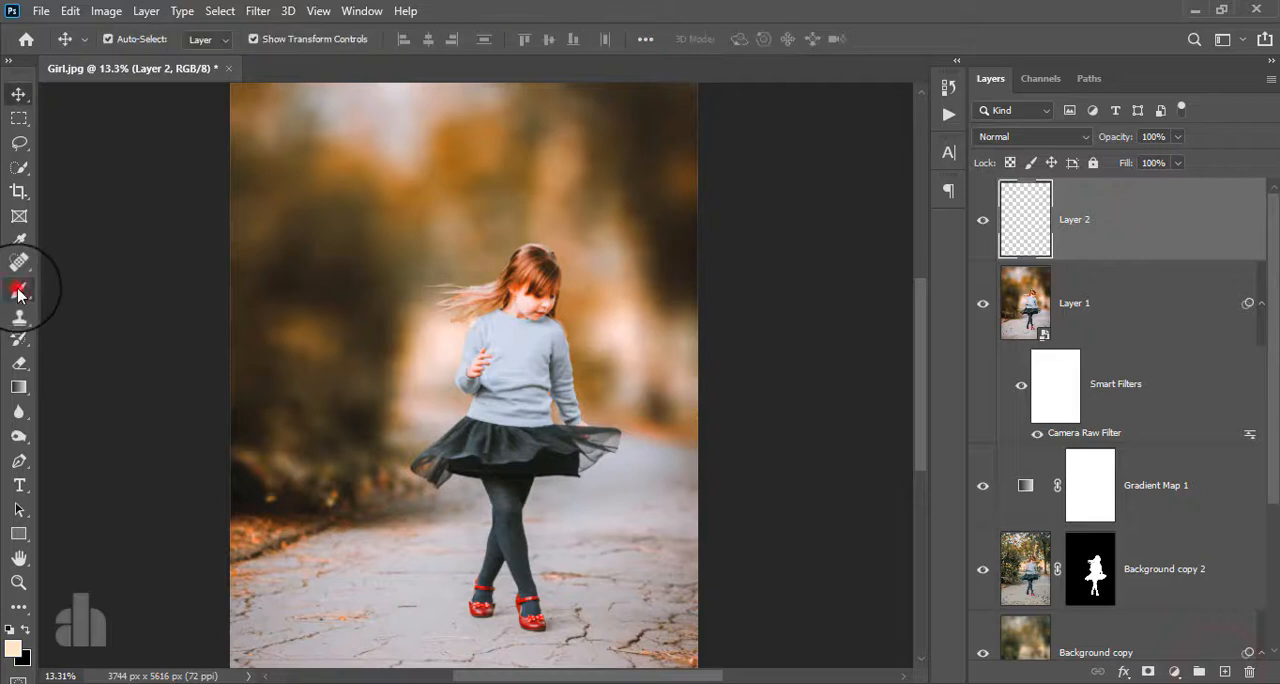
click(15, 648)
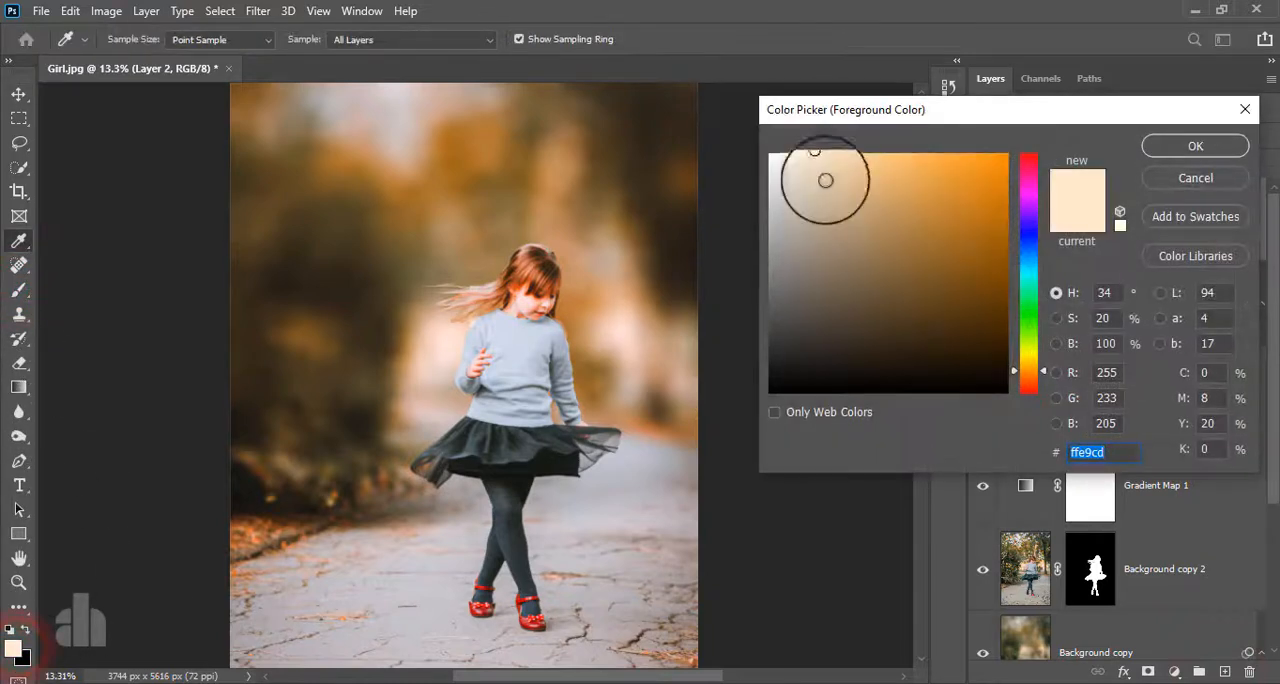
drag(820, 152, 893, 133)
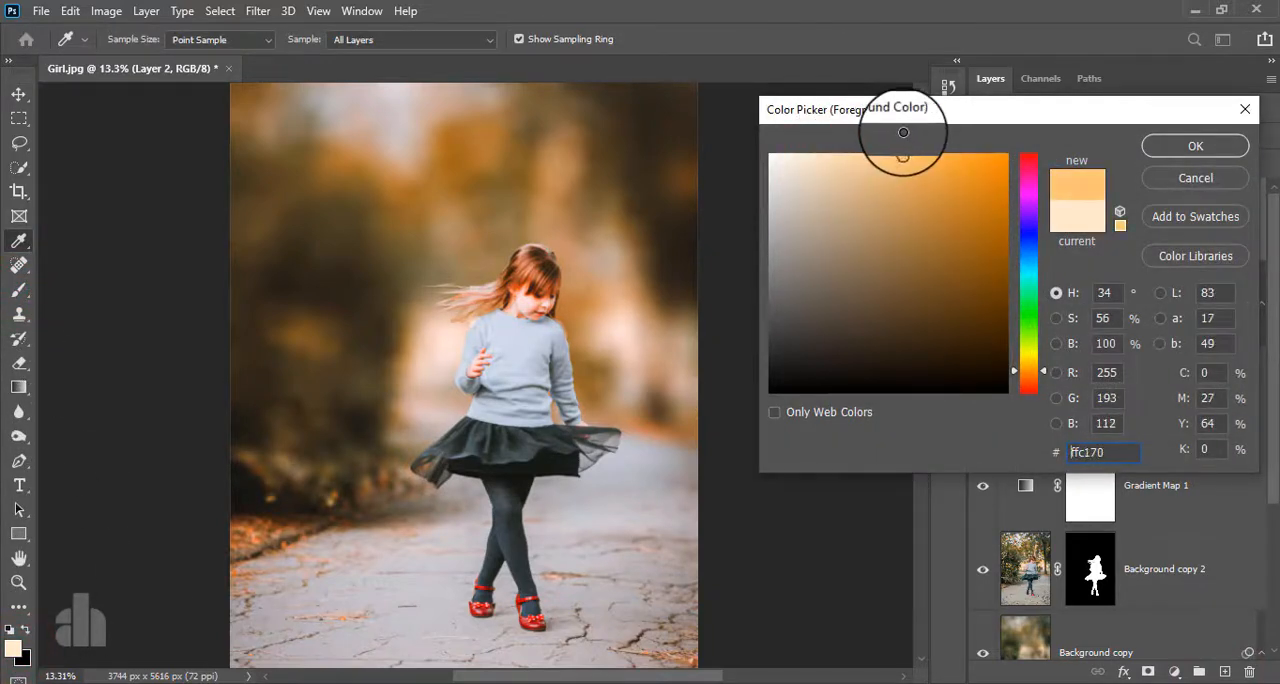
click(1172, 146)
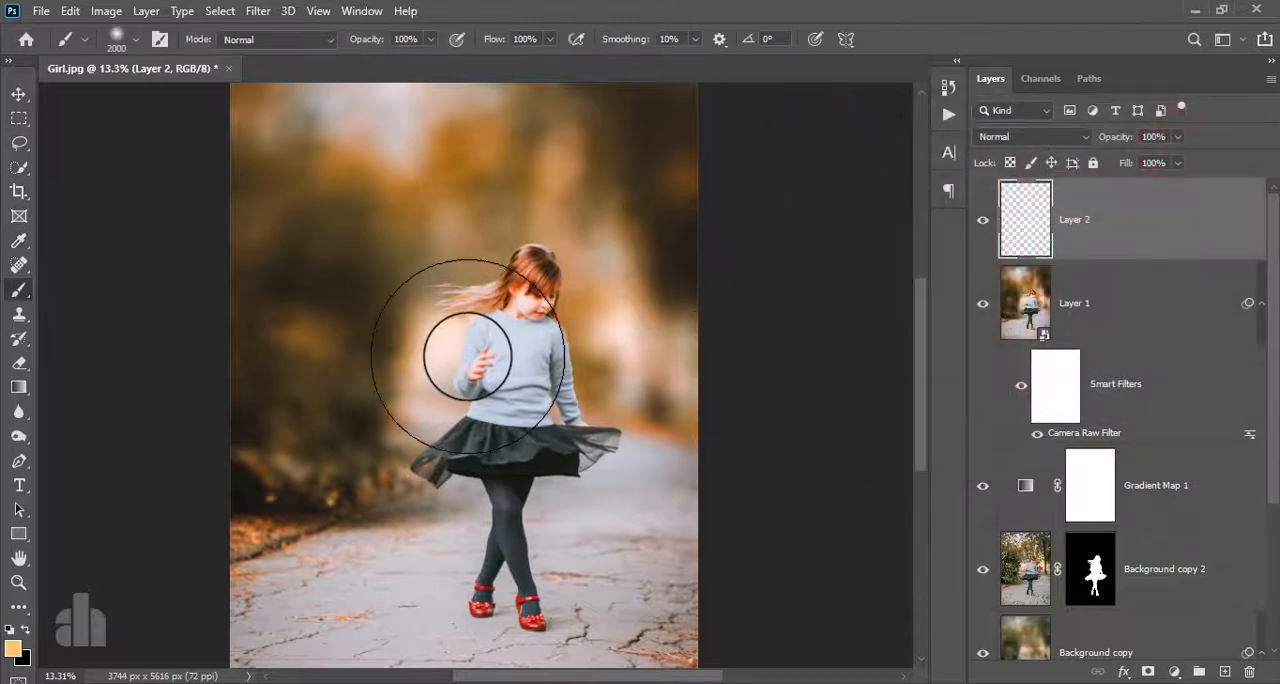
click(467, 356)
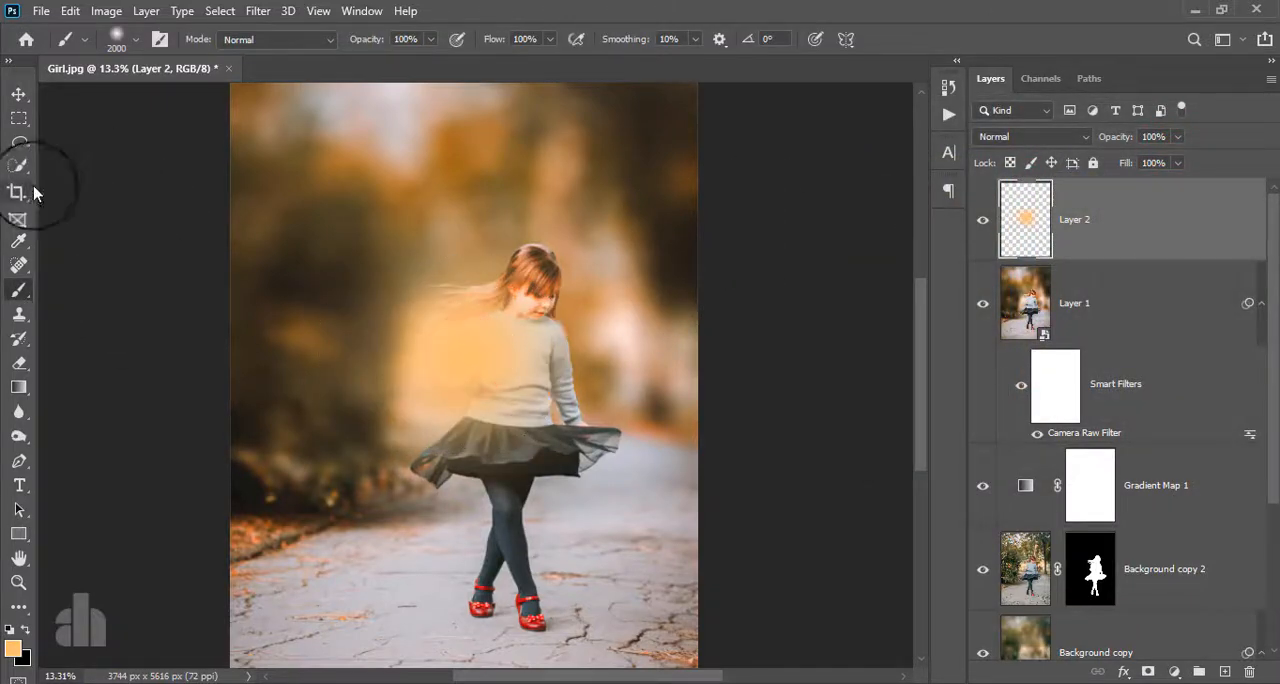
- Set the orange glow layer's blend mode to Screen and move the glow to the upper background
click(19, 94)
click(1030, 136)
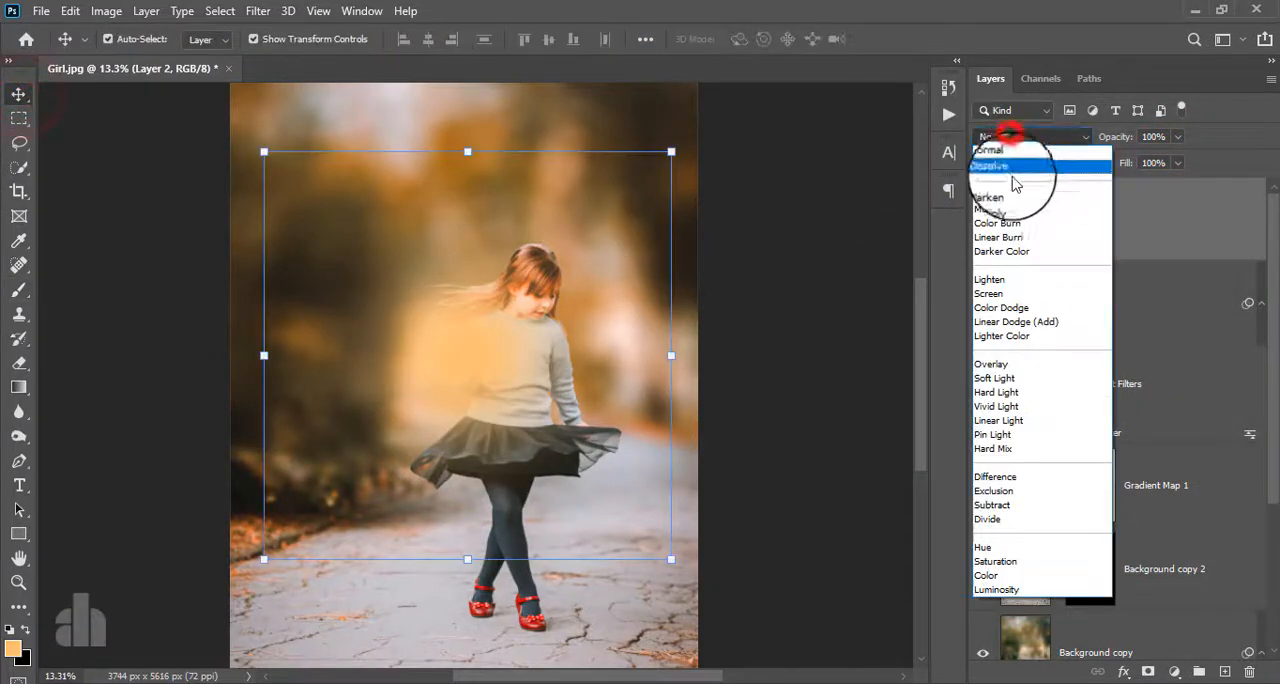
key(ctrl+t)
click(1018, 296)
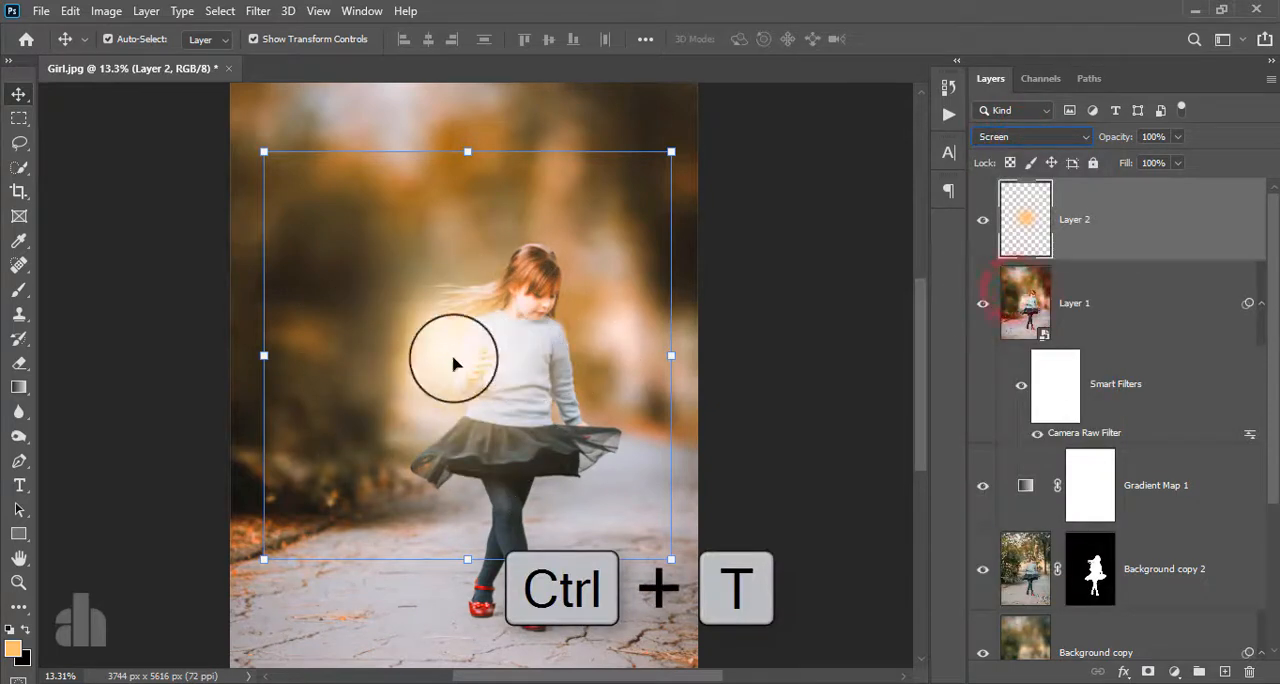
drag(455, 358, 385, 118)
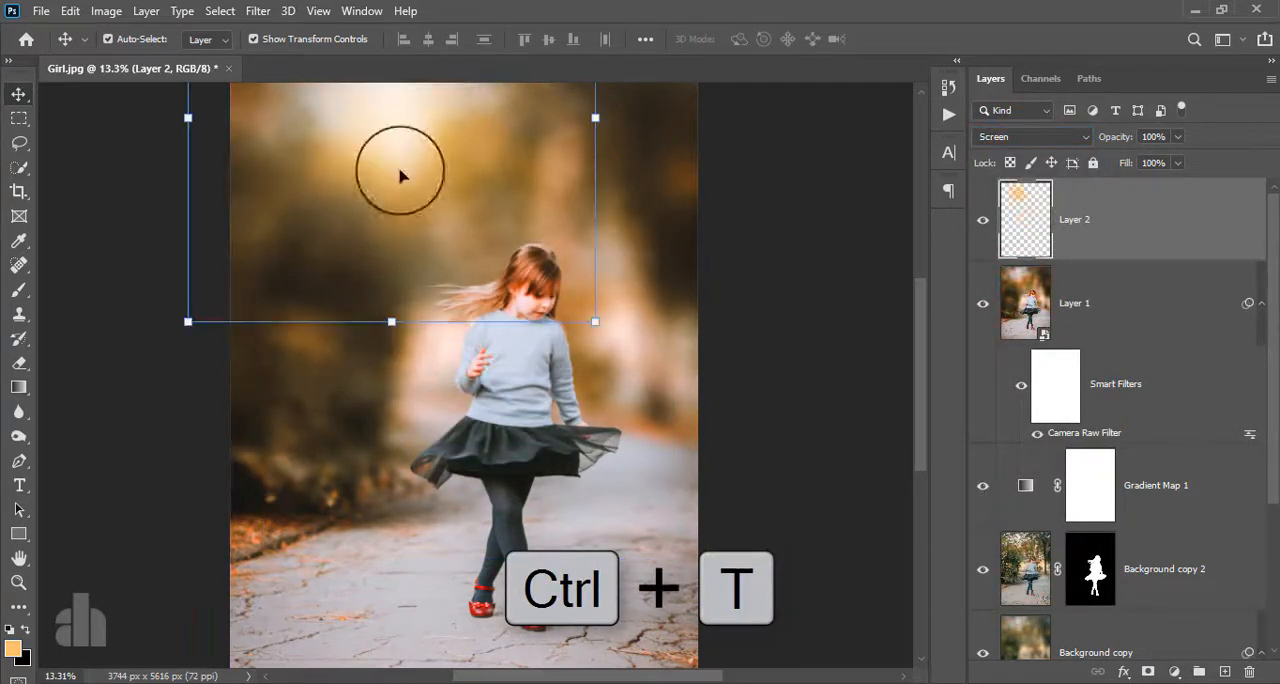
- Scale the glow proportionally to 148.68% and place it in the background just above and beside the girl's head
drag(391, 322, 391, 508)
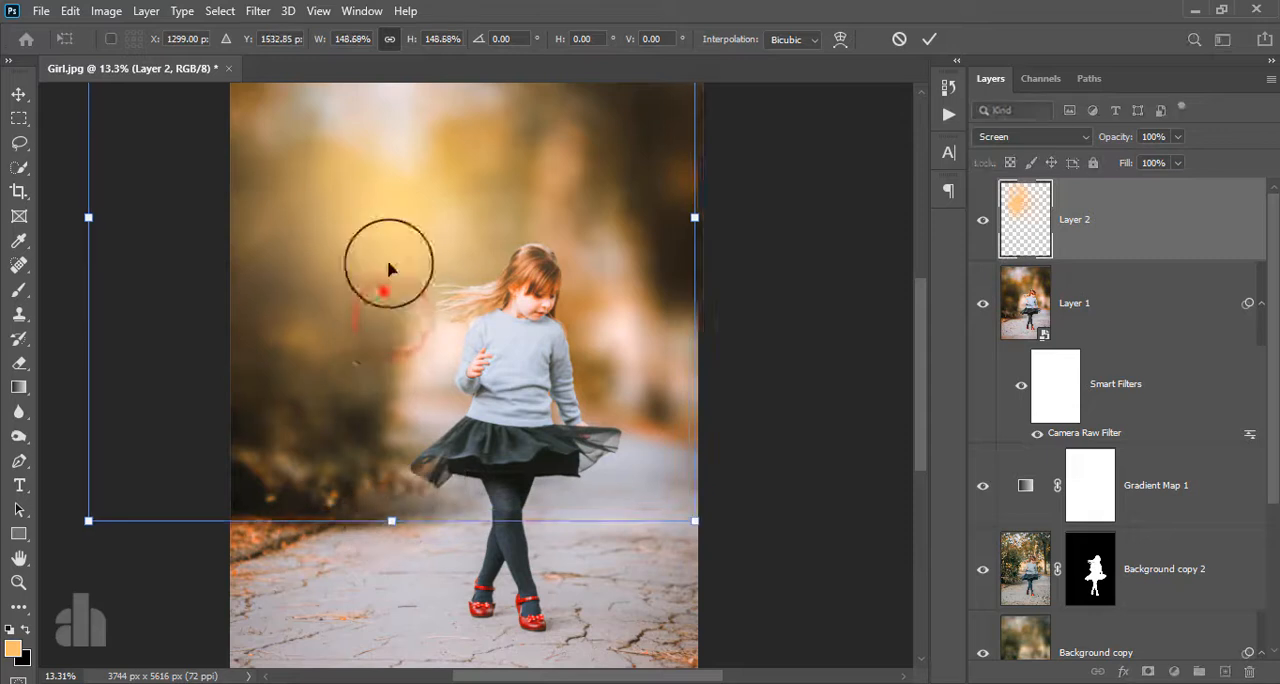
drag(386, 228, 403, 266)
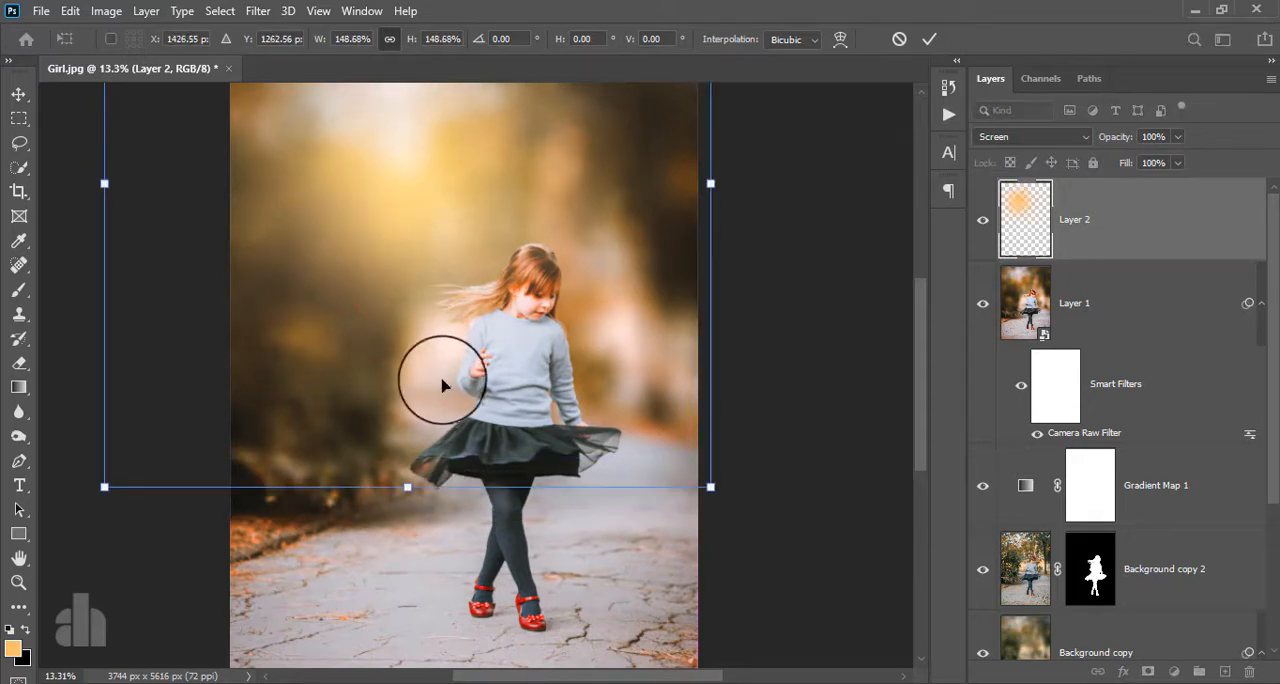
scroll(455, 390, down, 4)
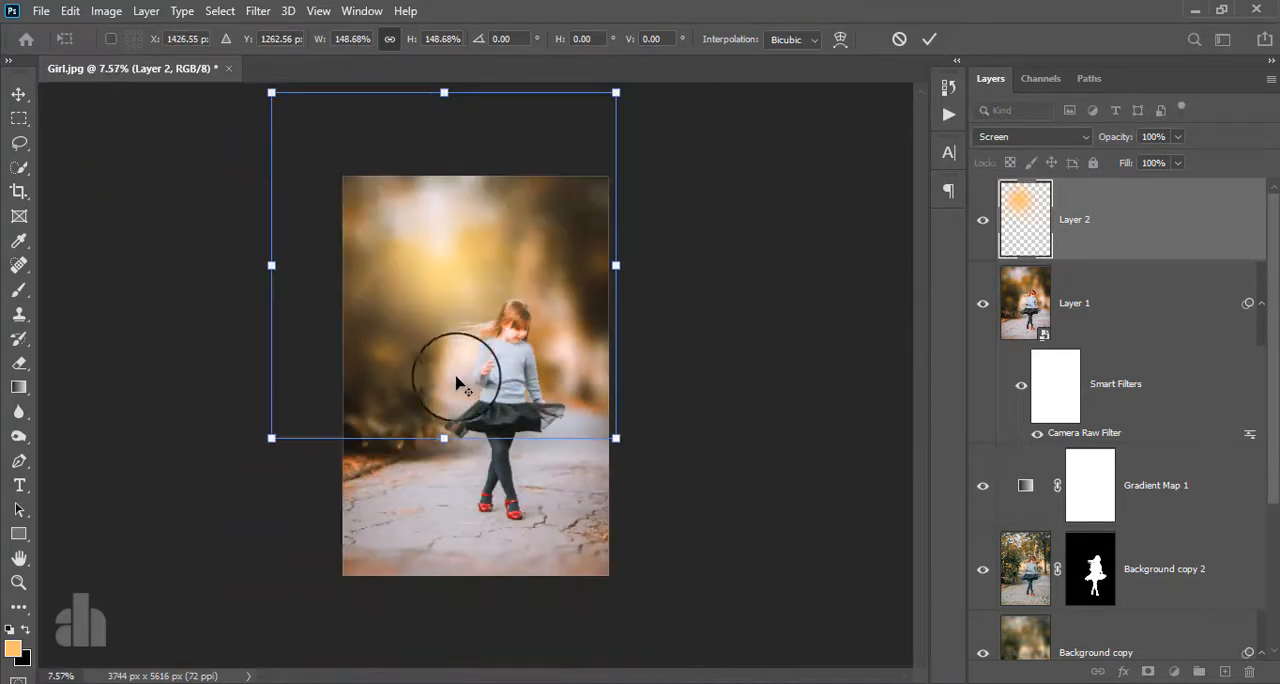
drag(448, 326, 459, 370)
scroll(459, 372, up, 5)
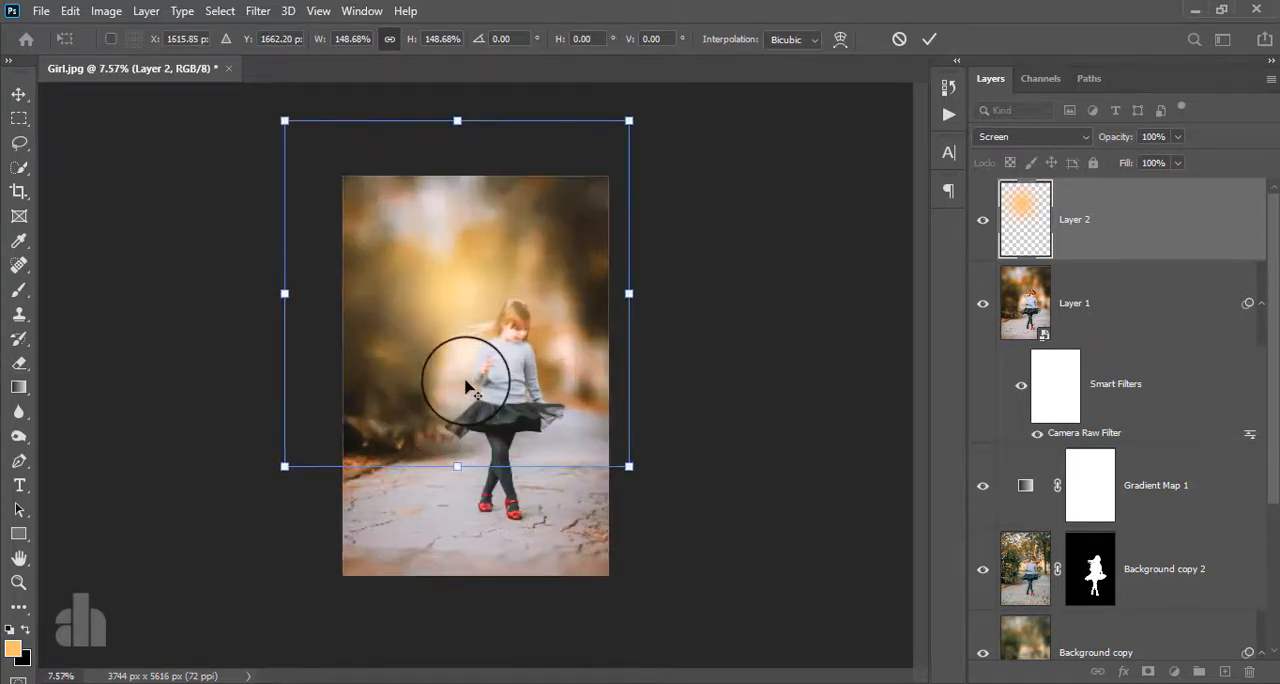
scroll(468, 383, down, 3)
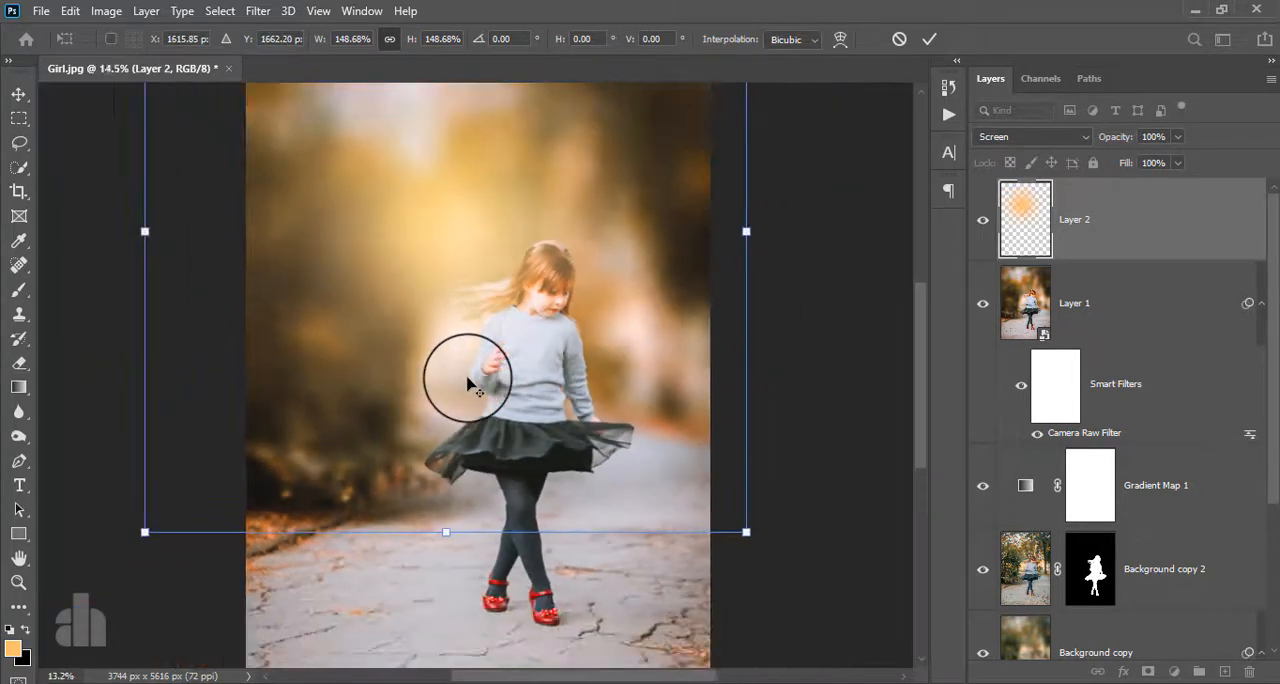
double_click(436, 228)
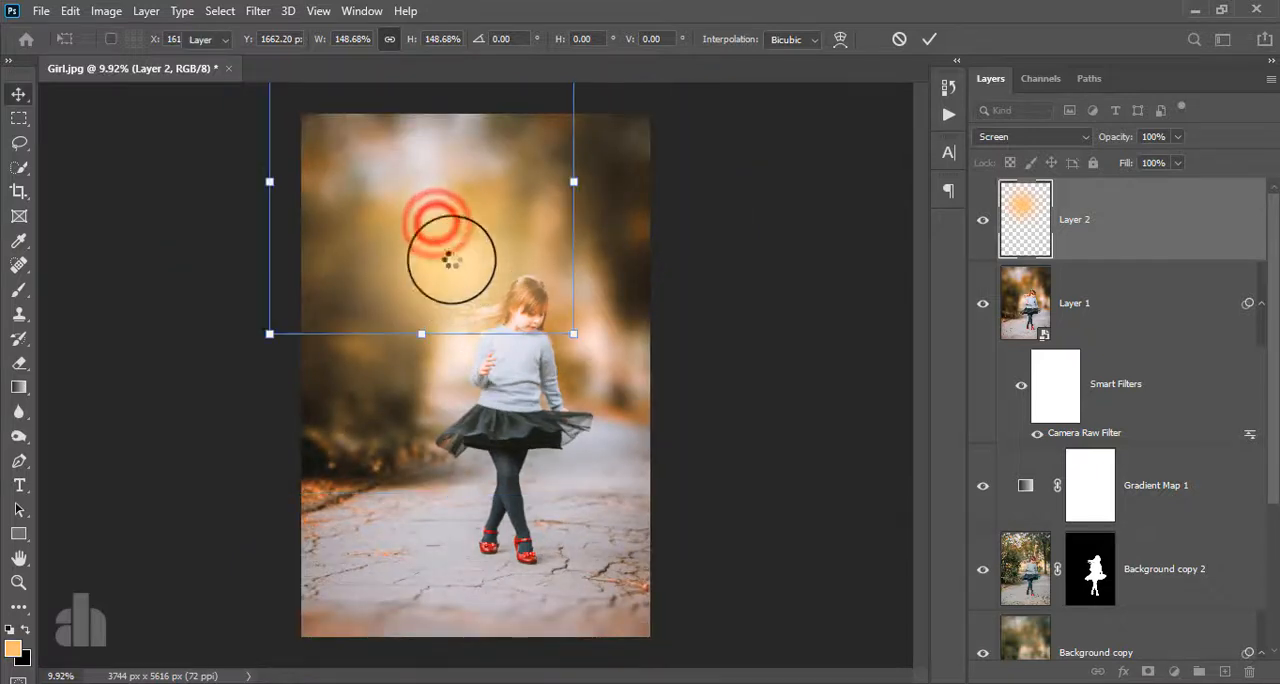
- Shift the glow up toward the photo's upper edge and stretch its height to 148.95% at 100% width
drag(449, 206, 443, 166)
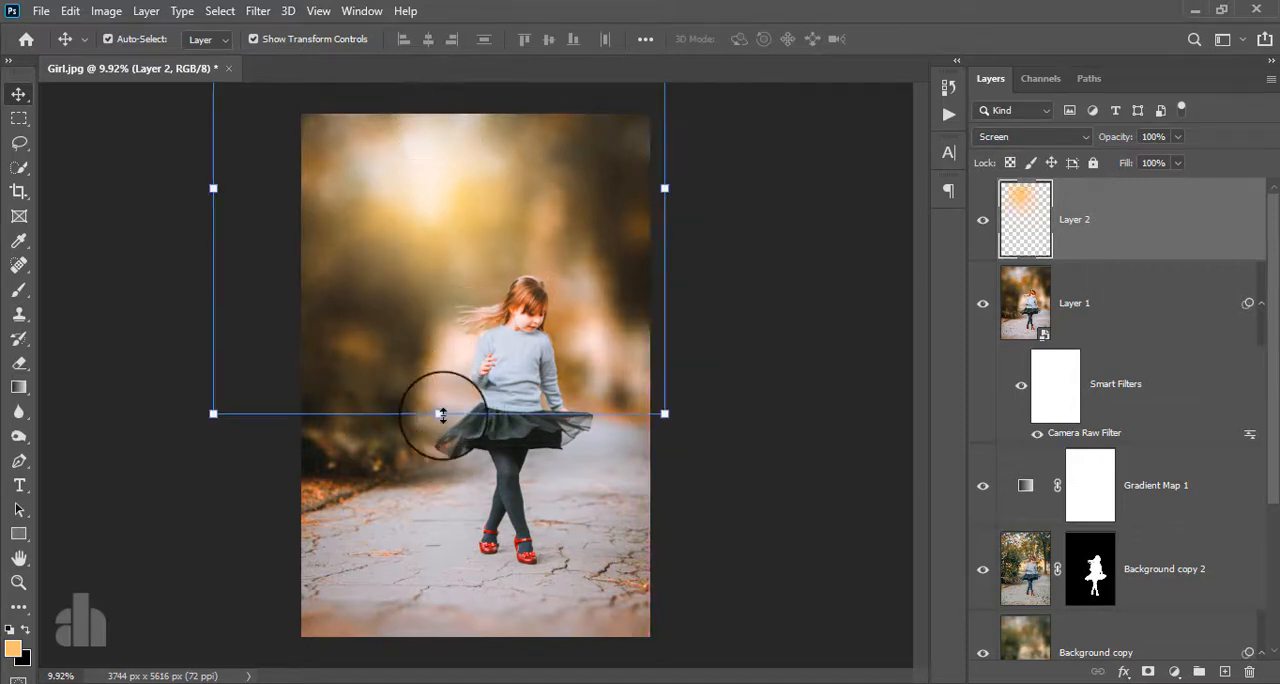
drag(440, 412, 455, 631)
drag(448, 448, 457, 343)
scroll(494, 388, up, 2)
scroll(497, 390, down, 3)
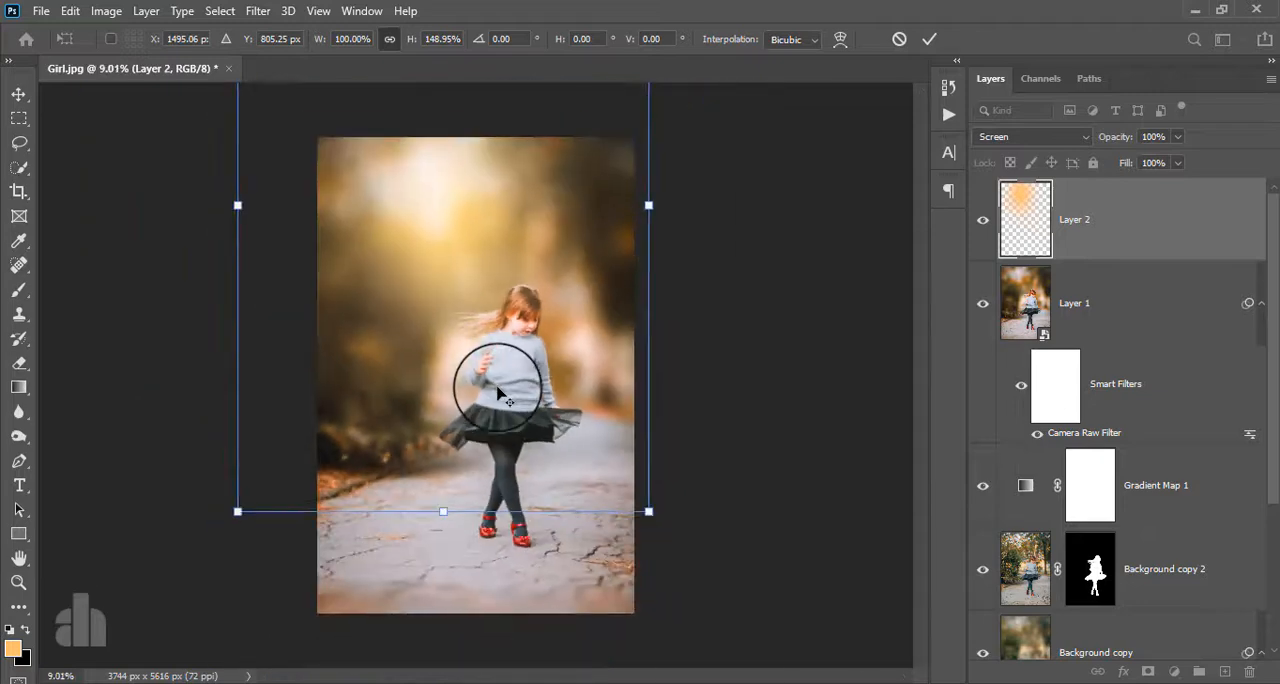
scroll(457, 378, up, 3)
scroll(457, 378, down, 1)
click(925, 40)
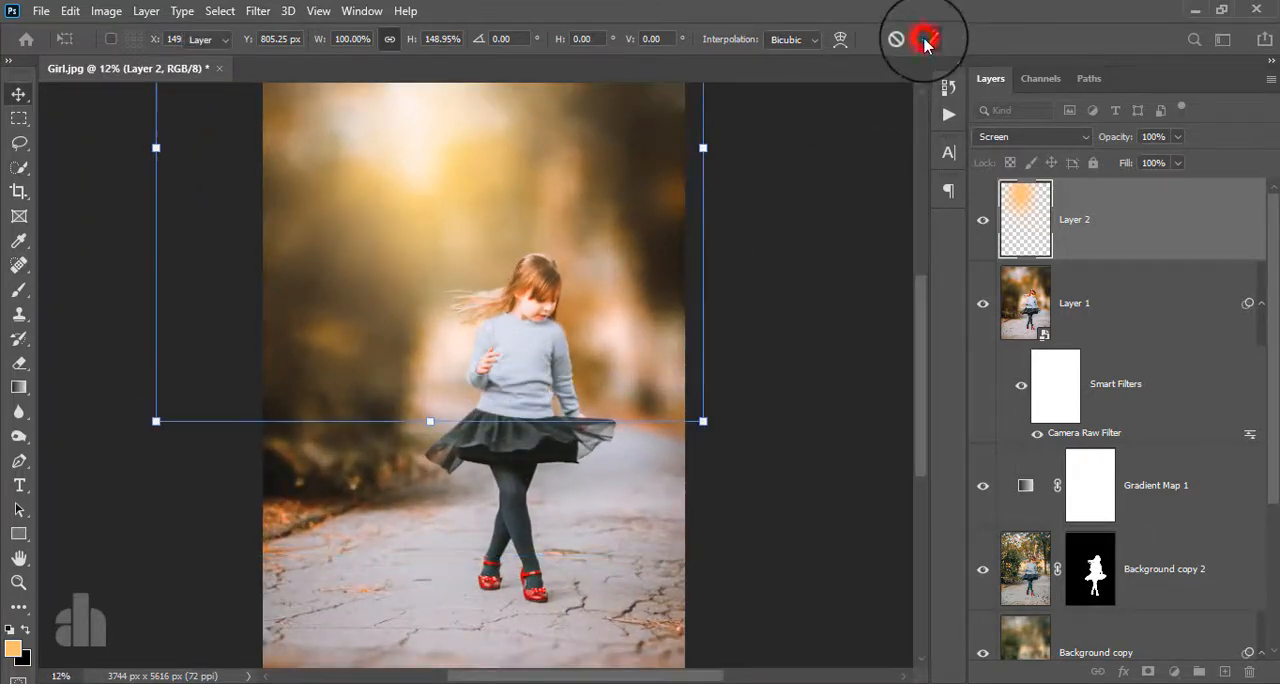
- Stamp all visible layers into a new merged top layer and convert that layer for smart filters
scroll(614, 323, up, 1)
scroll(623, 323, down, 2)
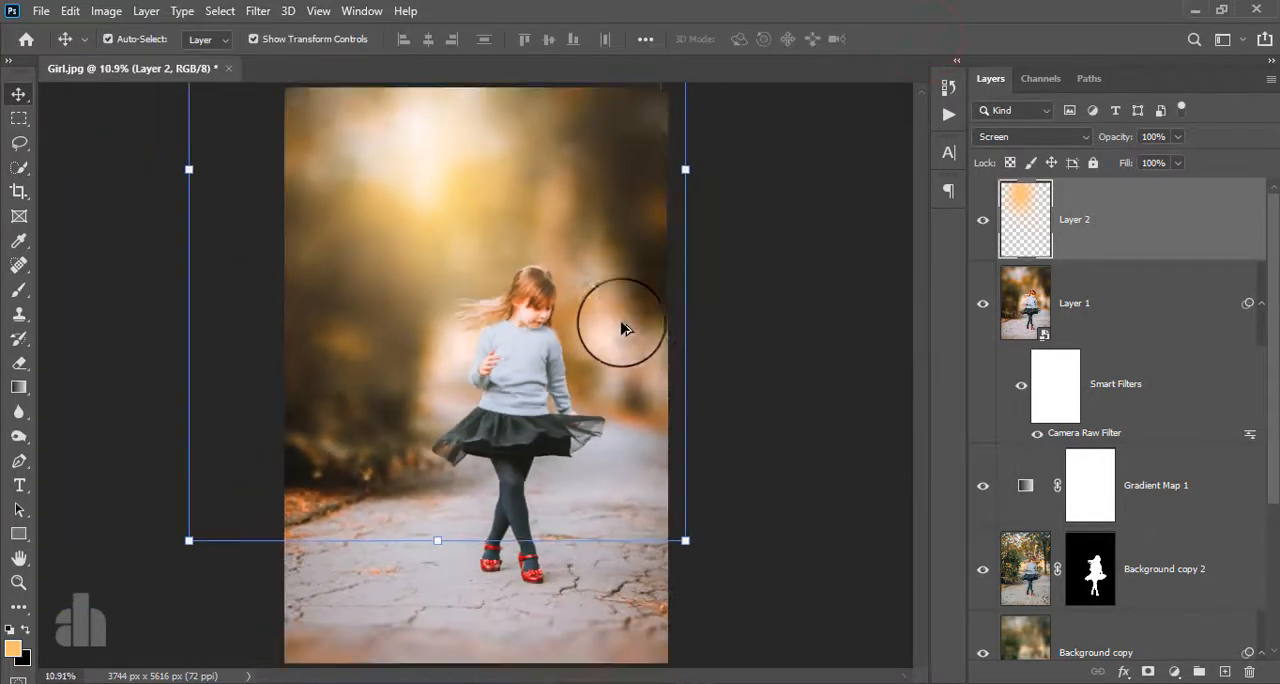
key(ctrl+alt+shift+e)
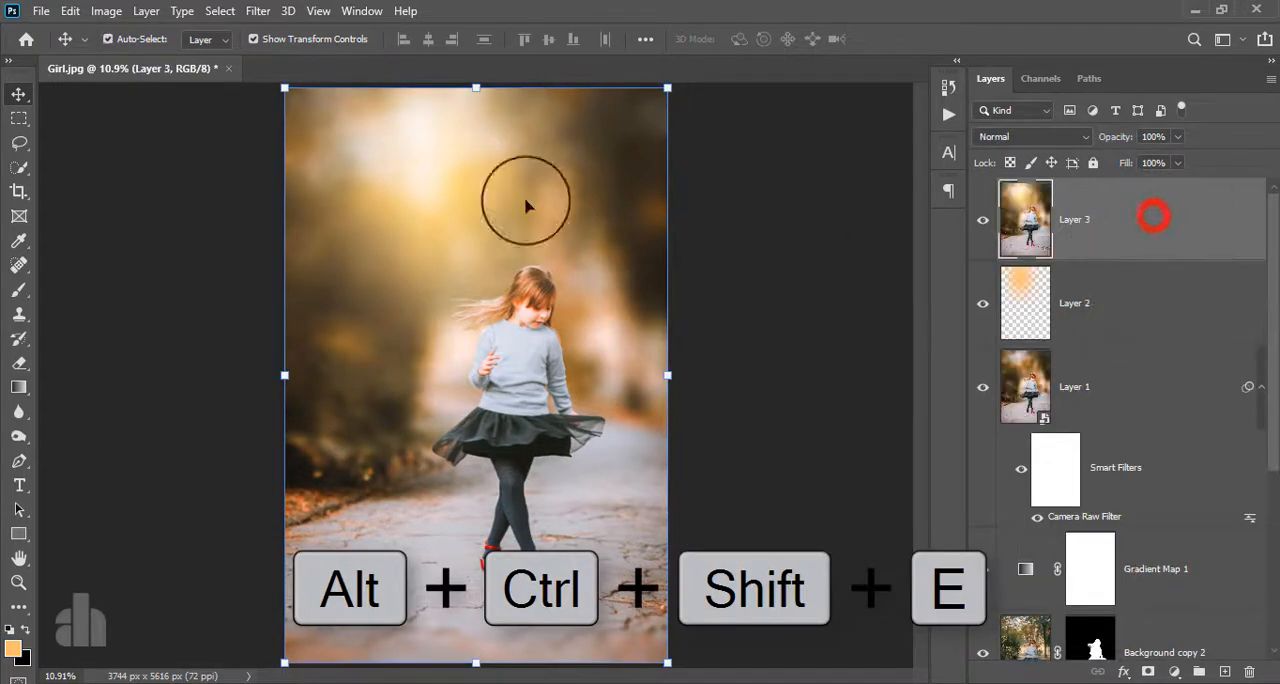
click(257, 10)
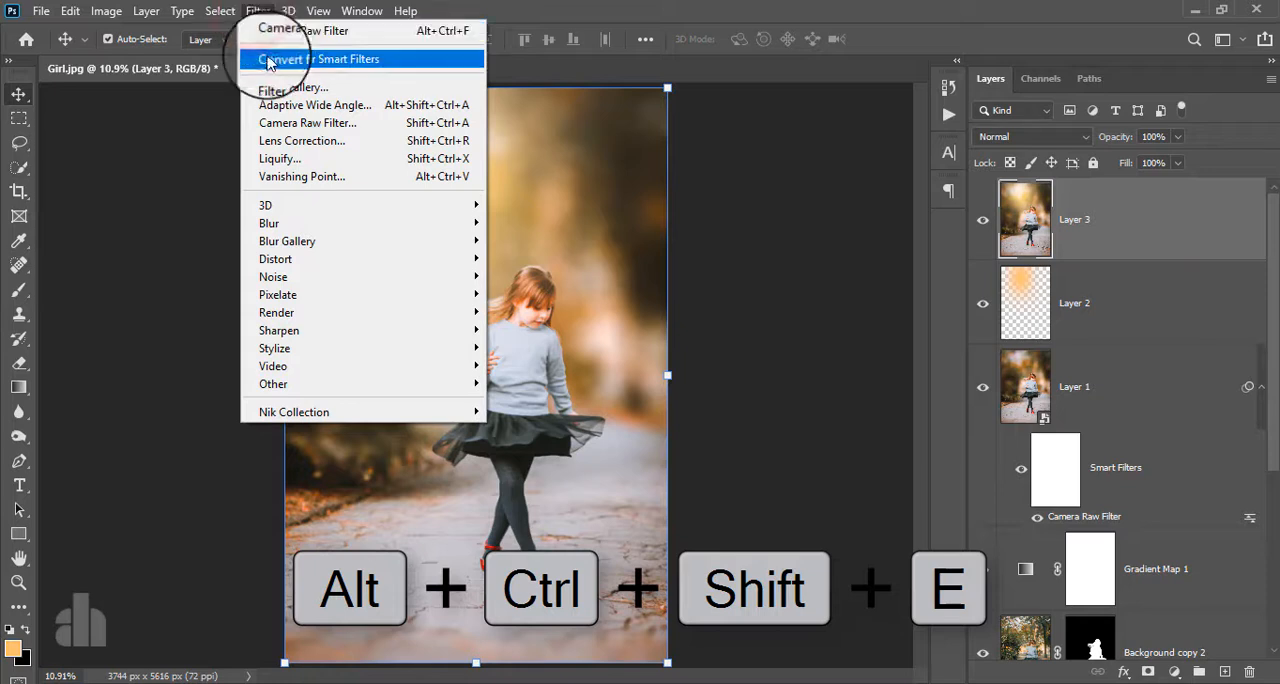
click(268, 60)
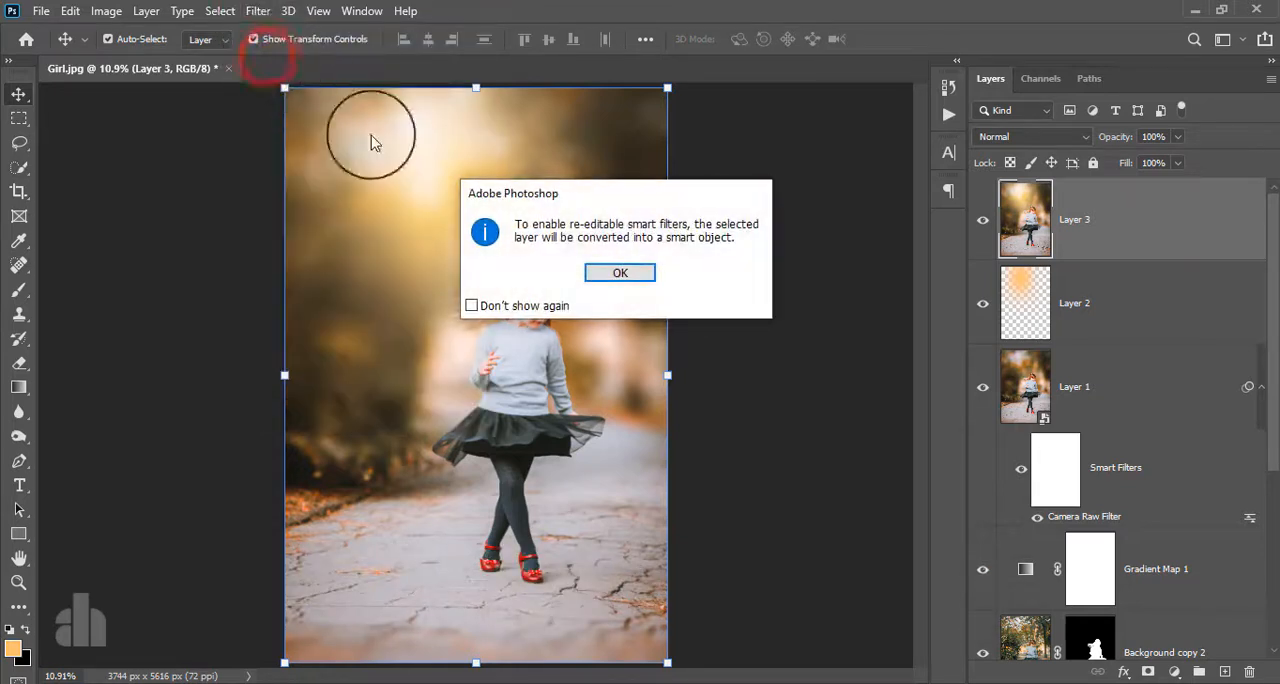
click(591, 265)
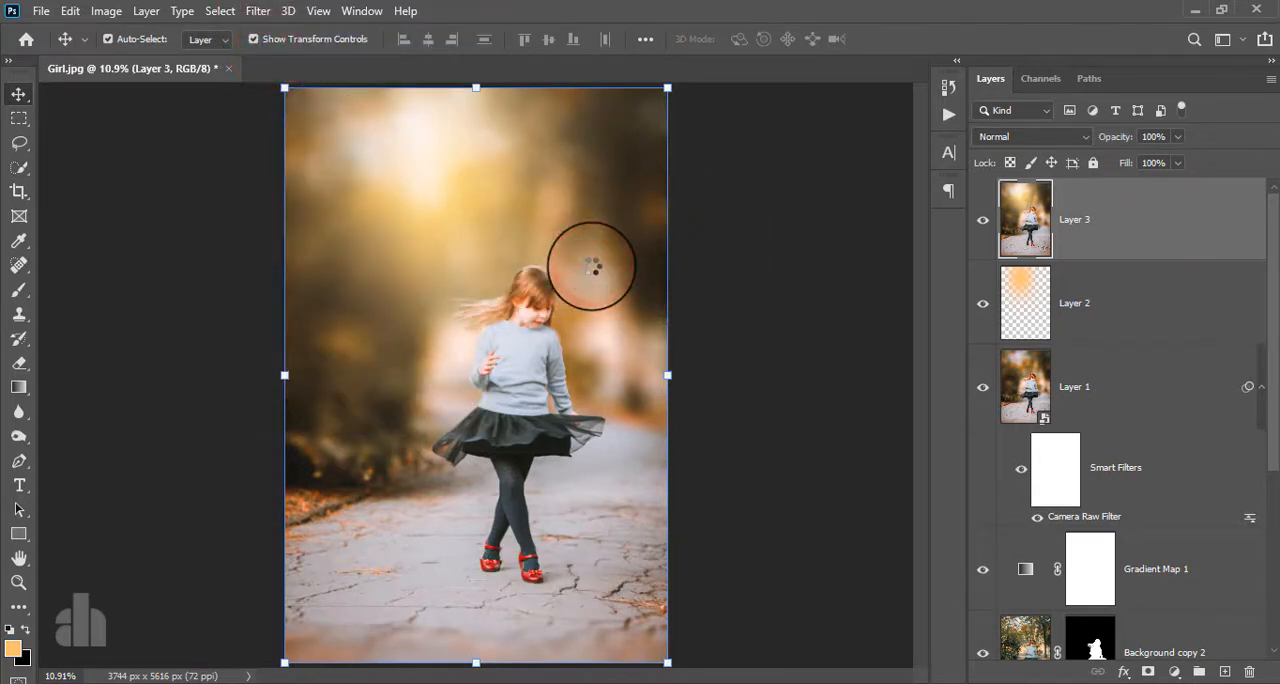
- Open the Nik Collection's Color Efex Pro 4 on the merged layer and choose the Cross Processing filter
click(257, 10)
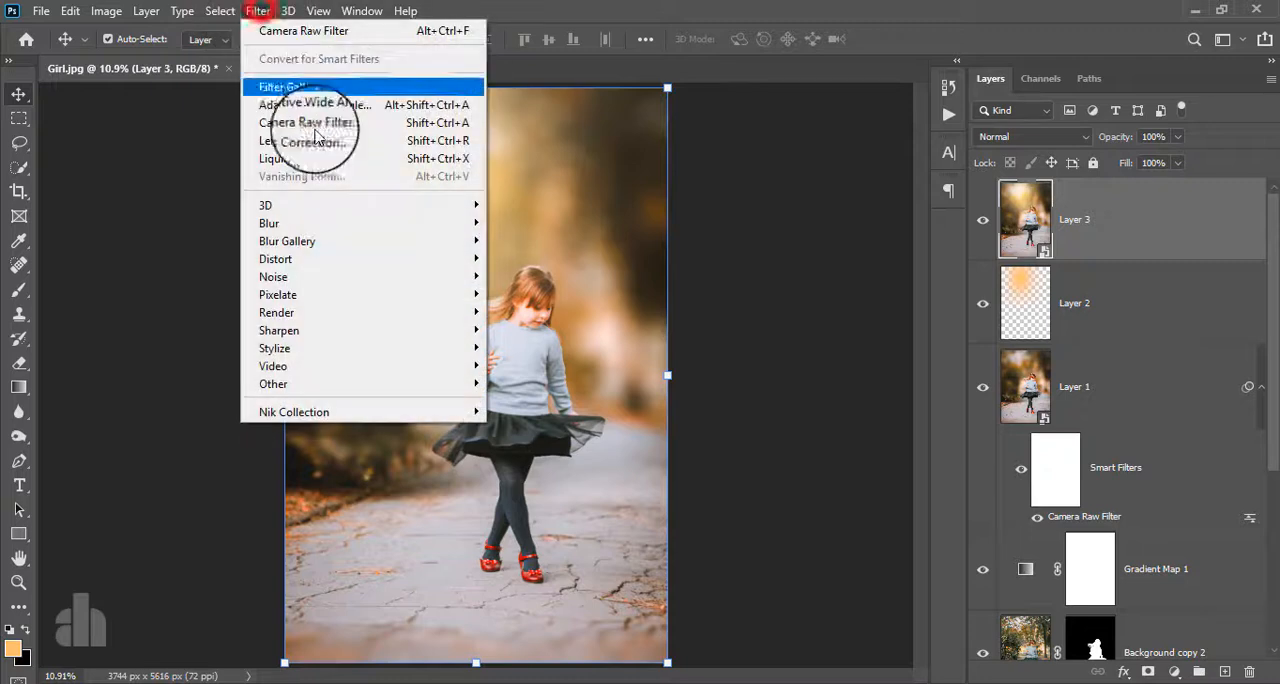
click(352, 411)
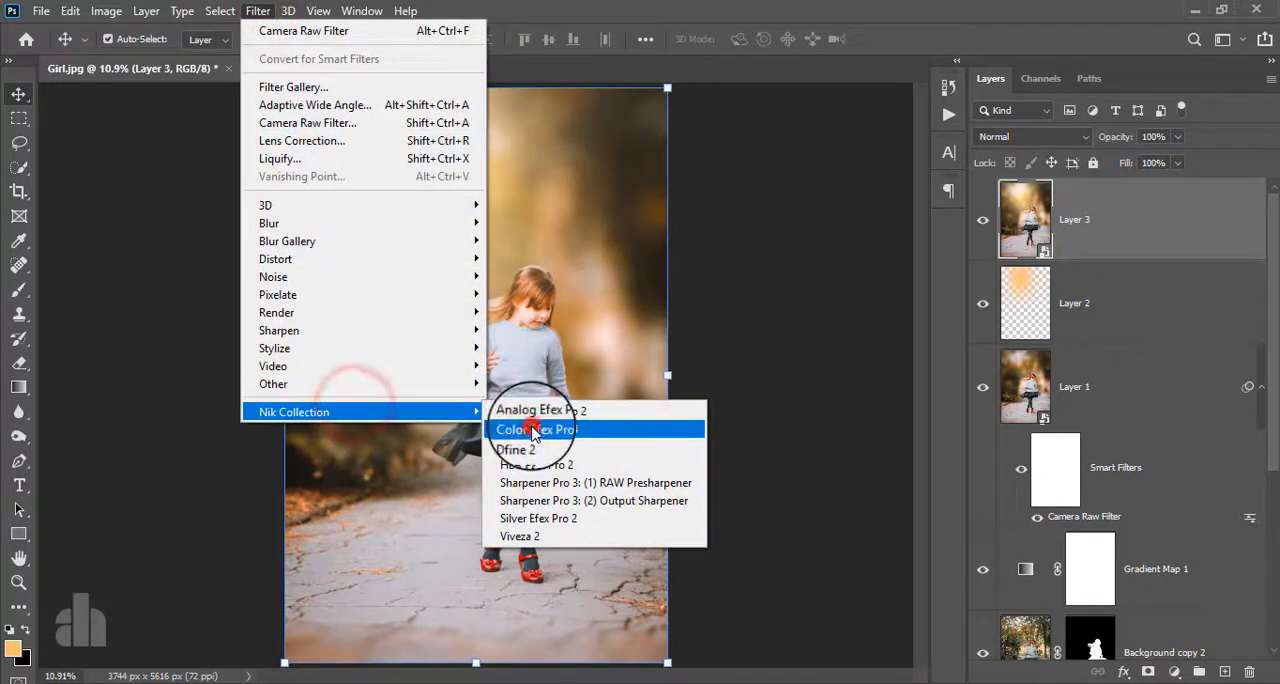
click(533, 430)
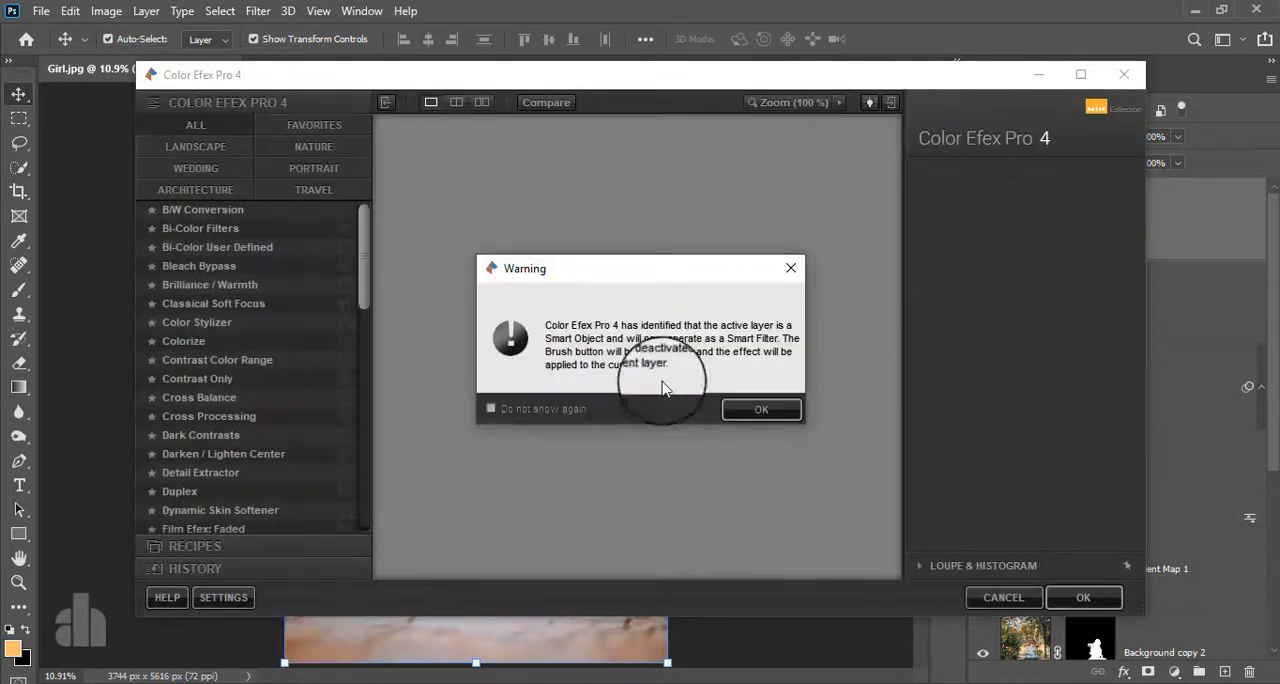
click(757, 409)
click(245, 417)
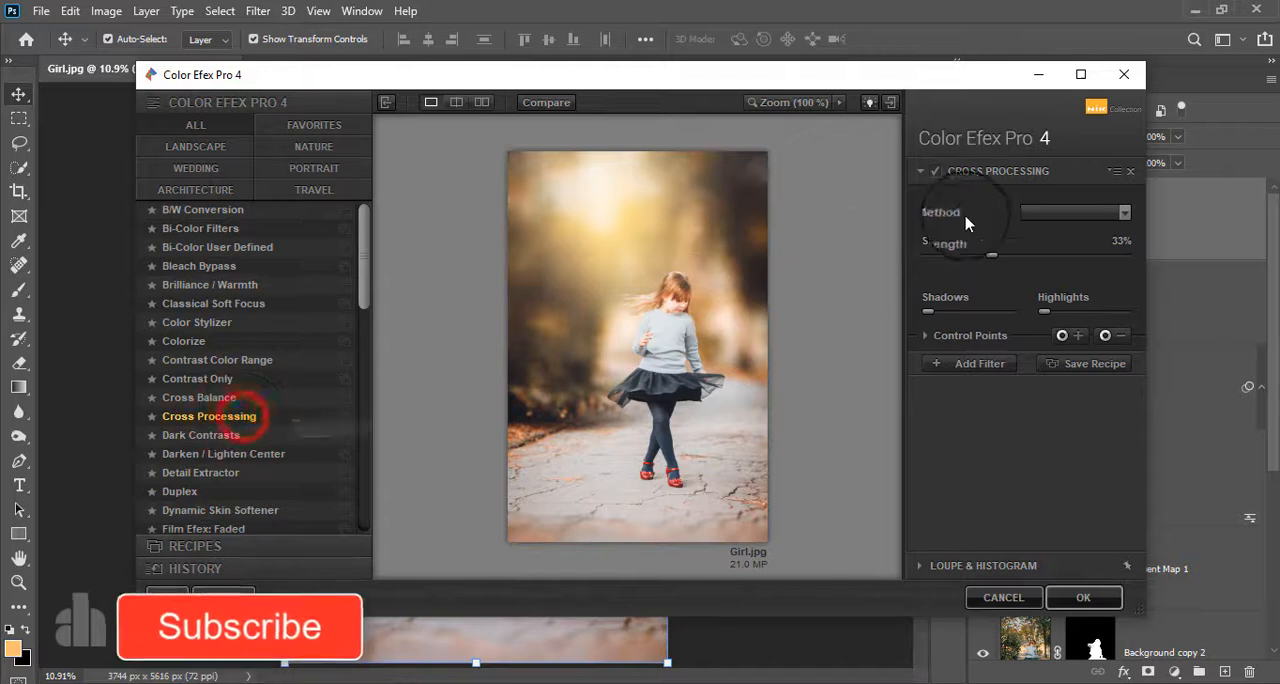
- Set the Cross Processing method to L02 with strength 17% and apply the filter to the merged layer
click(1036, 219)
click(1036, 219)
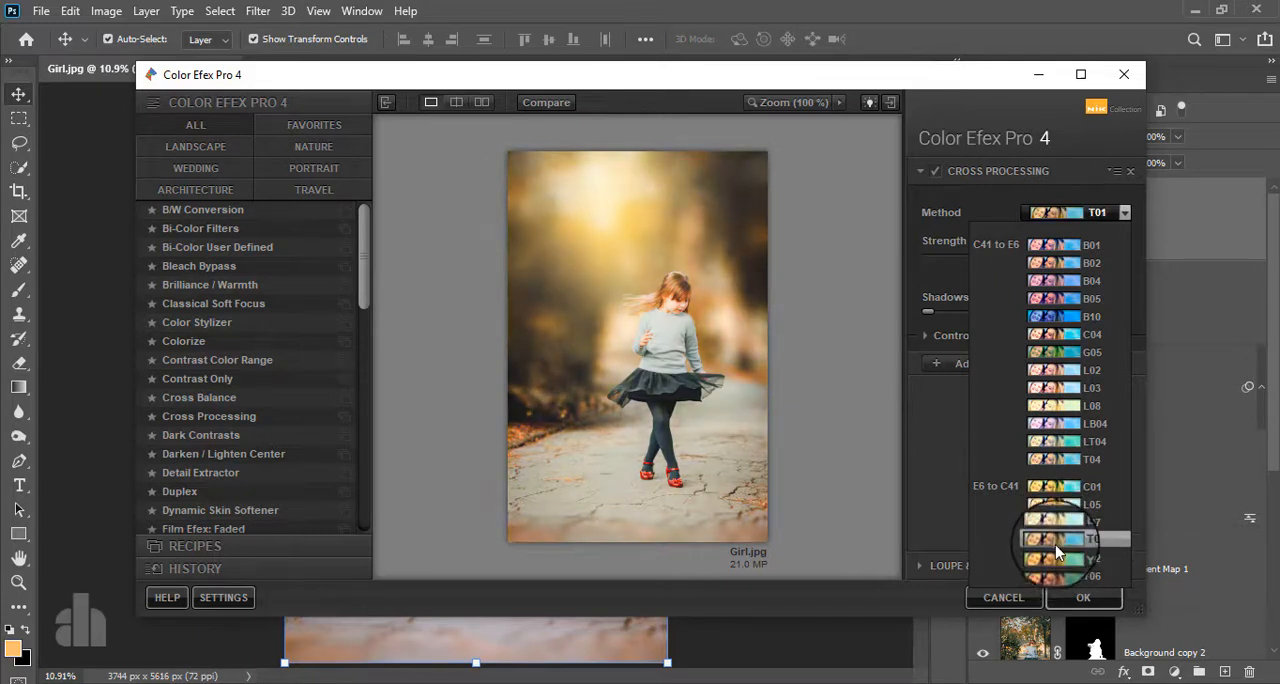
click(1068, 378)
drag(993, 251, 963, 258)
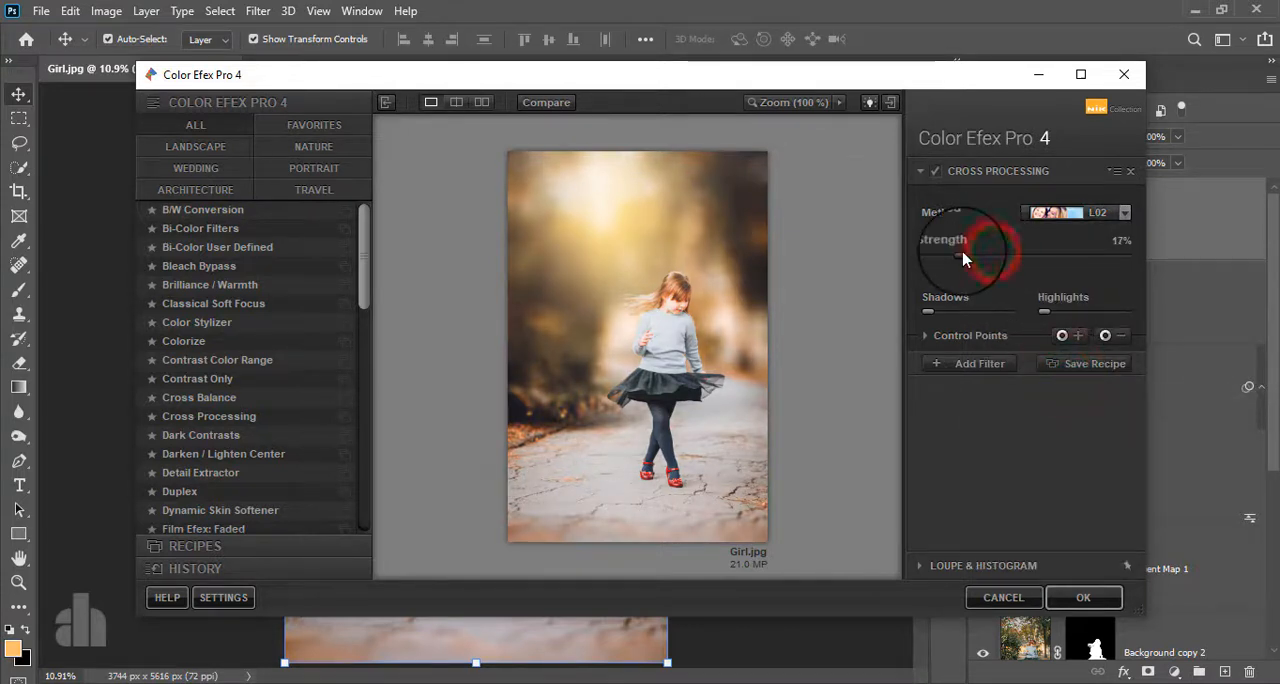
click(1075, 595)
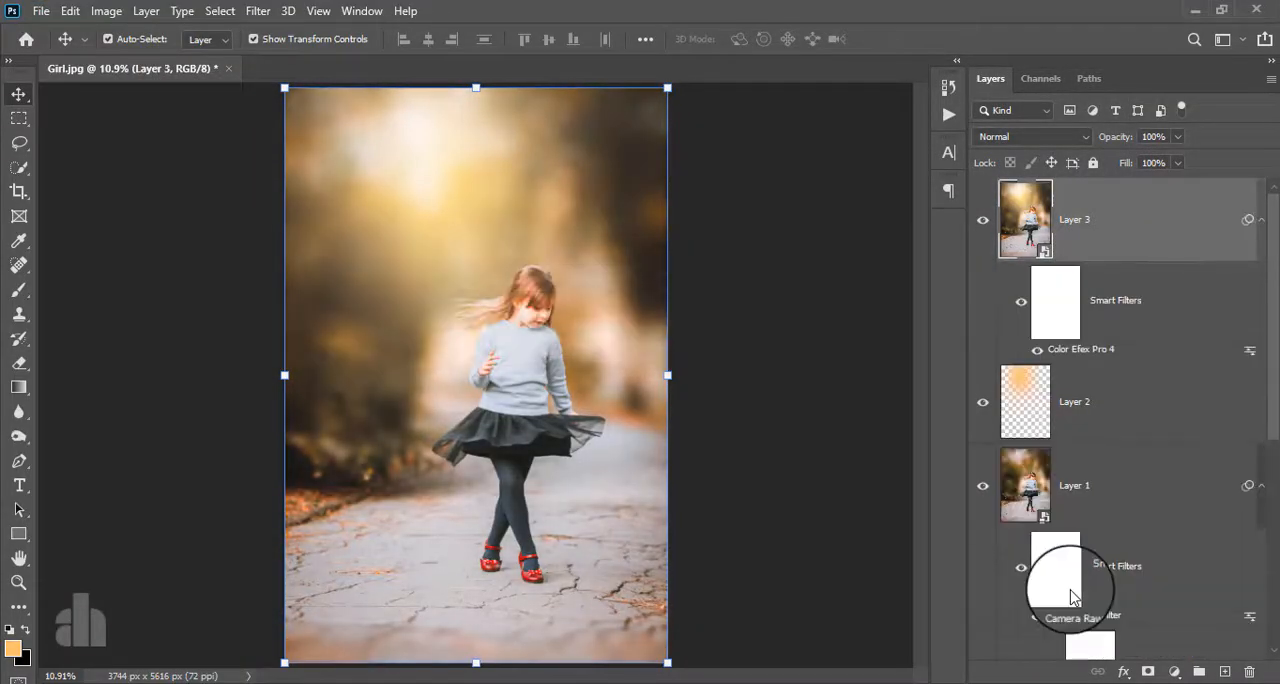
- Apply a Camera Raw filter to the merged layer with Exposure -0.90, Contrast -17, Highlights +53 and Shadows +34
click(257, 11)
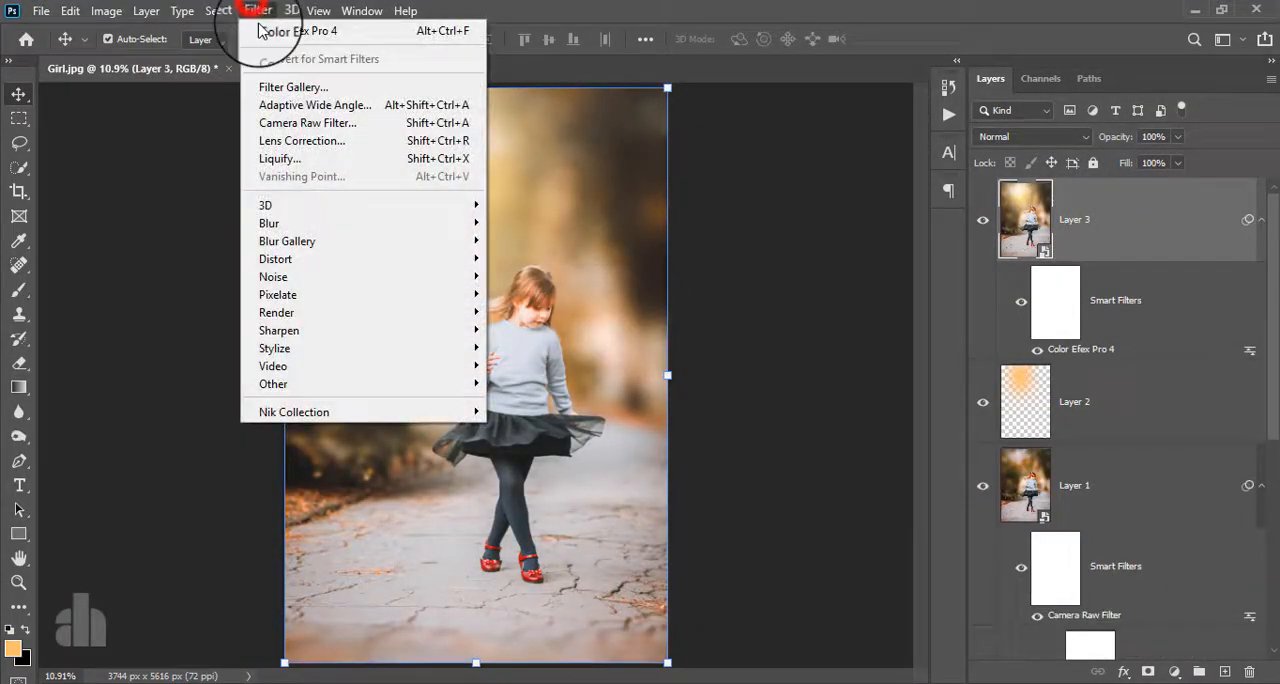
click(292, 126)
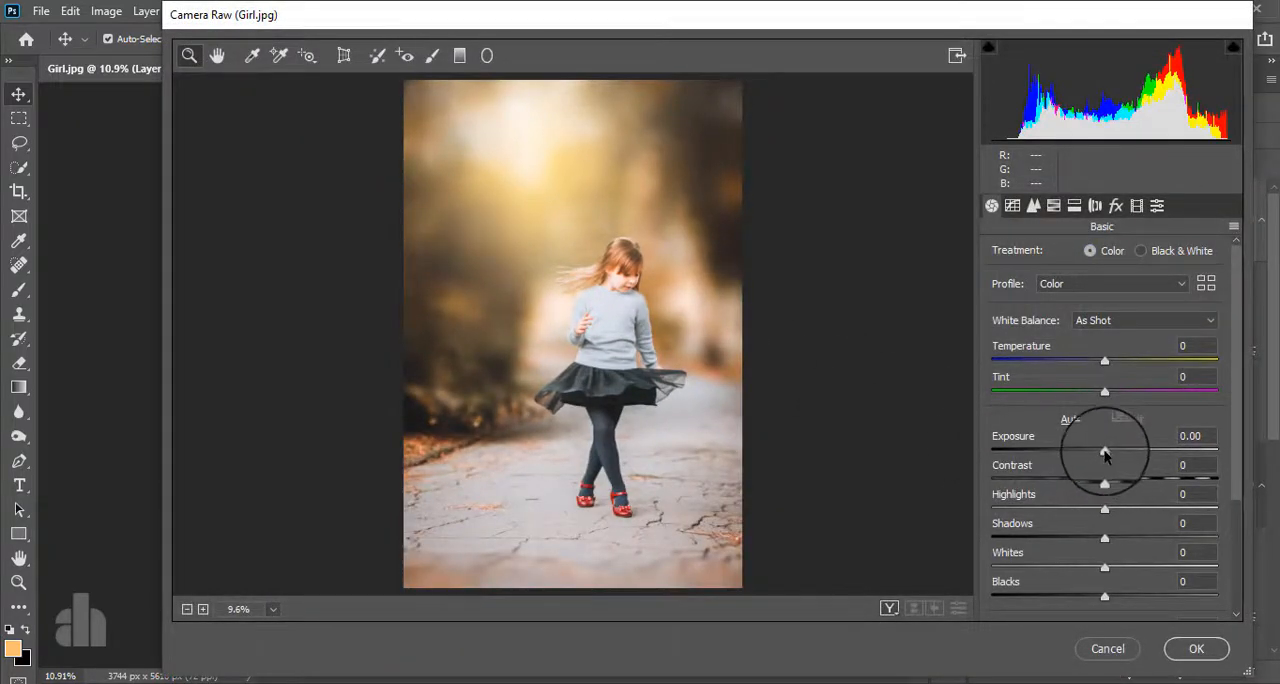
mouse_move(1105, 453)
mouse_down()
mouse_move(1077, 452)
mouse_move(1113, 486)
mouse_move(1090, 488)
mouse_move(1114, 510)
mouse_move(1166, 512)
mouse_move(1140, 530)
mouse_up()
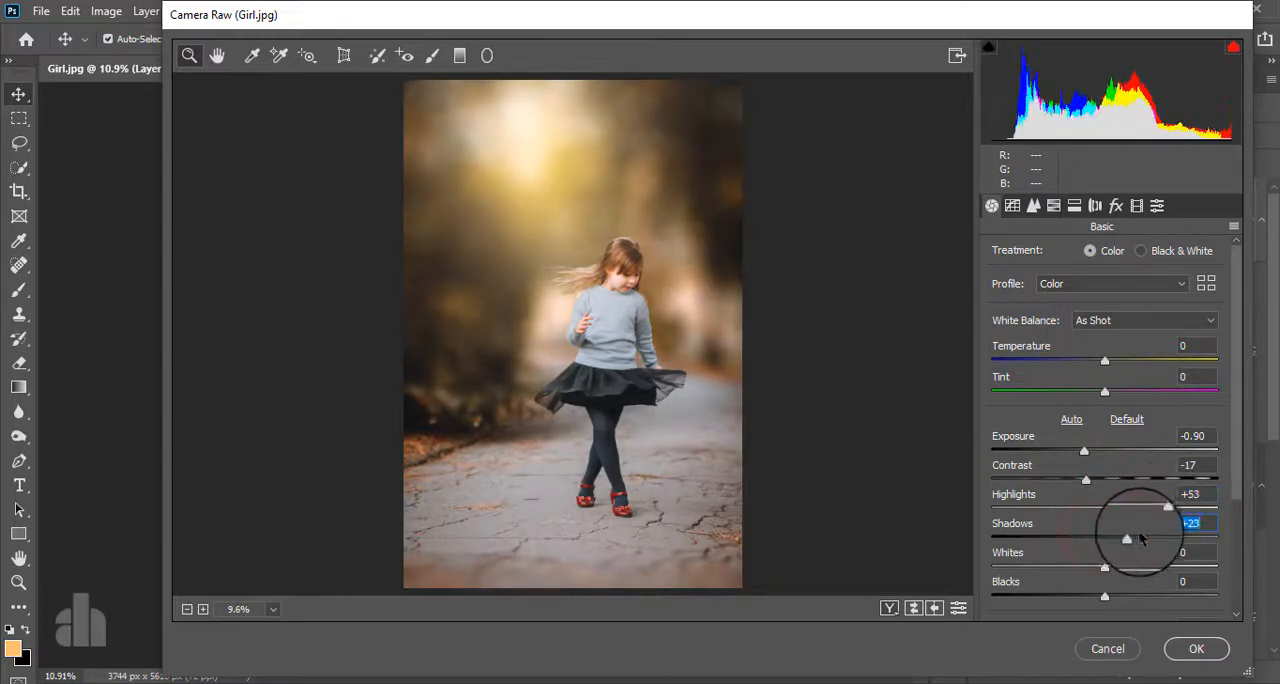
scroll(1138, 560, down, 2)
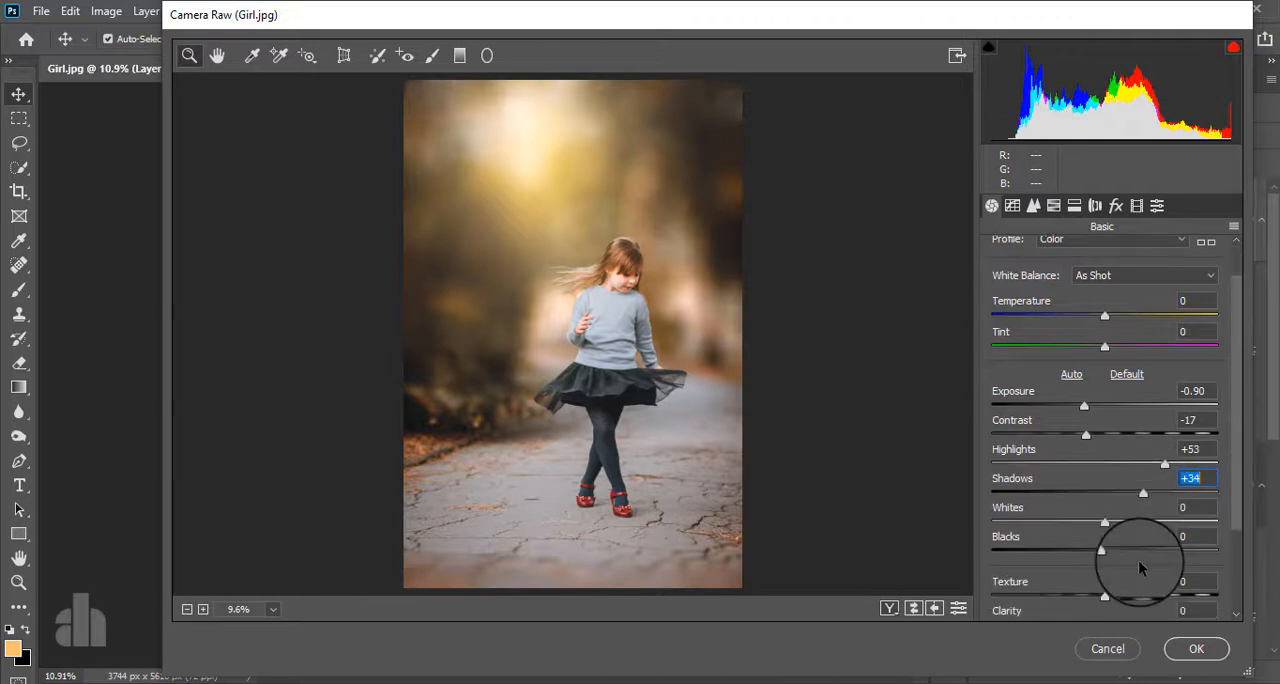
scroll(1140, 568, down, 2)
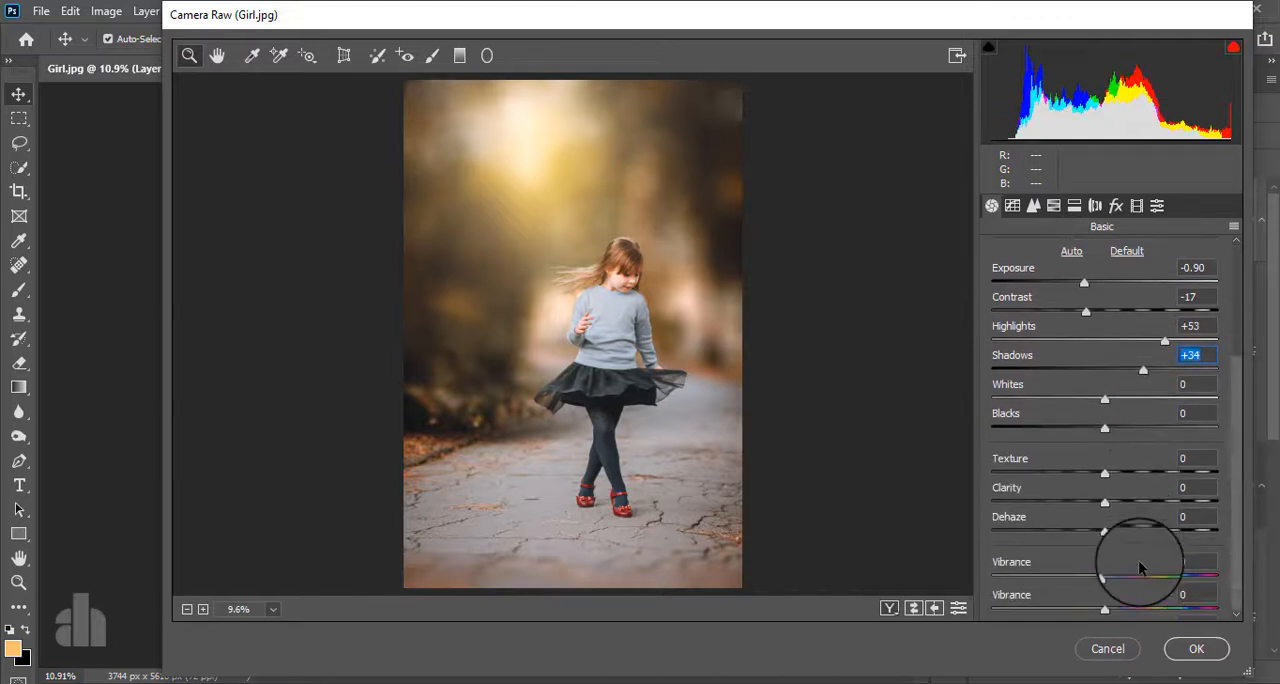
click(1195, 650)
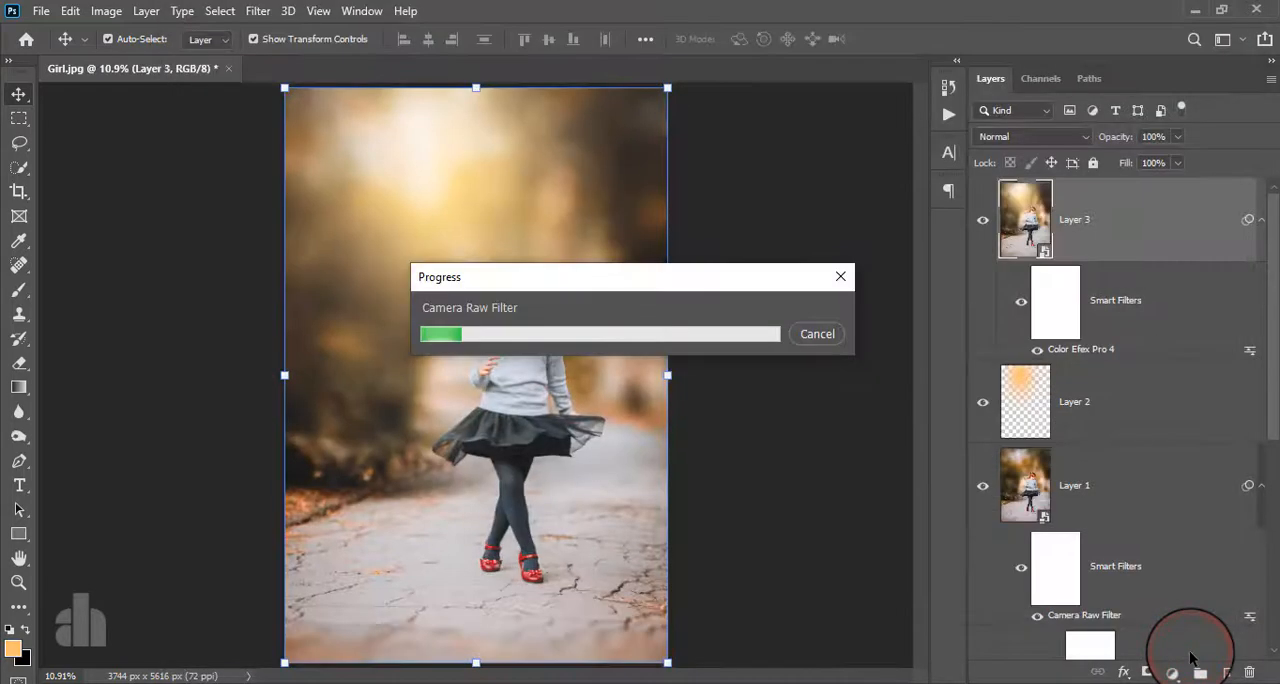
- Compare the photo with and without the merged top layer, and compare the full edit with the original Background layer alone
click(982, 222)
click(982, 222)
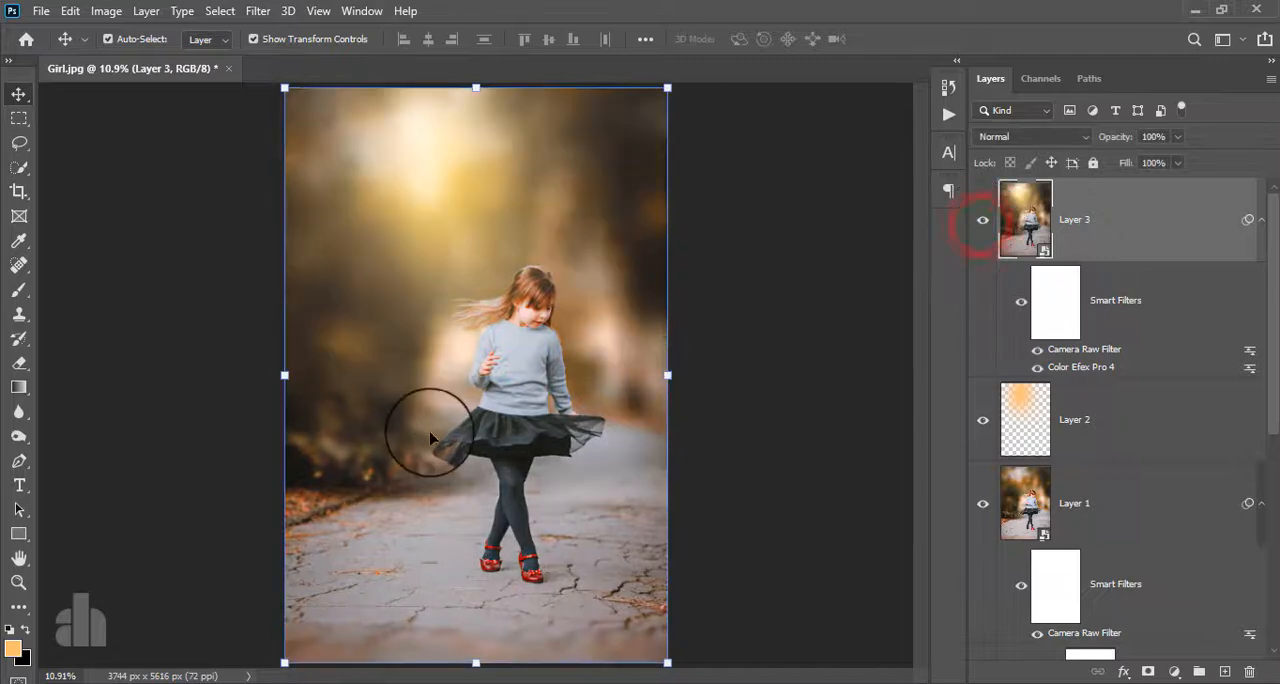
scroll(472, 426, down, 2)
scroll(472, 426, up, 3)
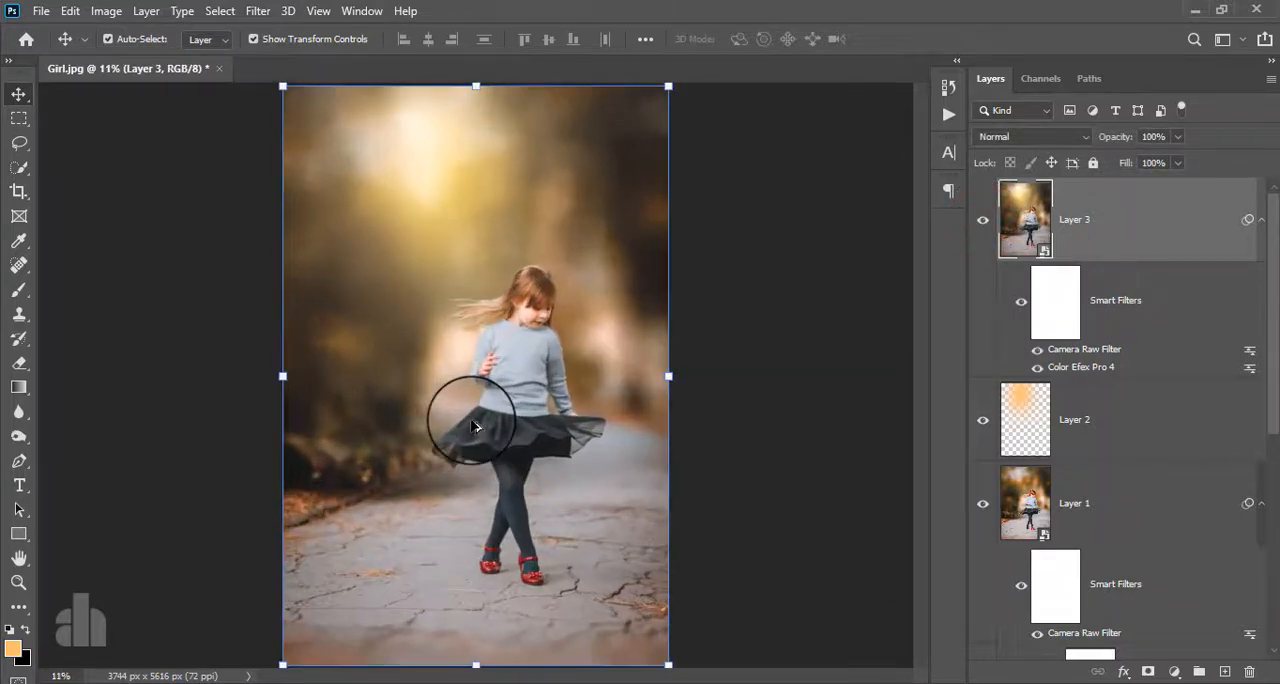
scroll(1066, 443, down, 5)
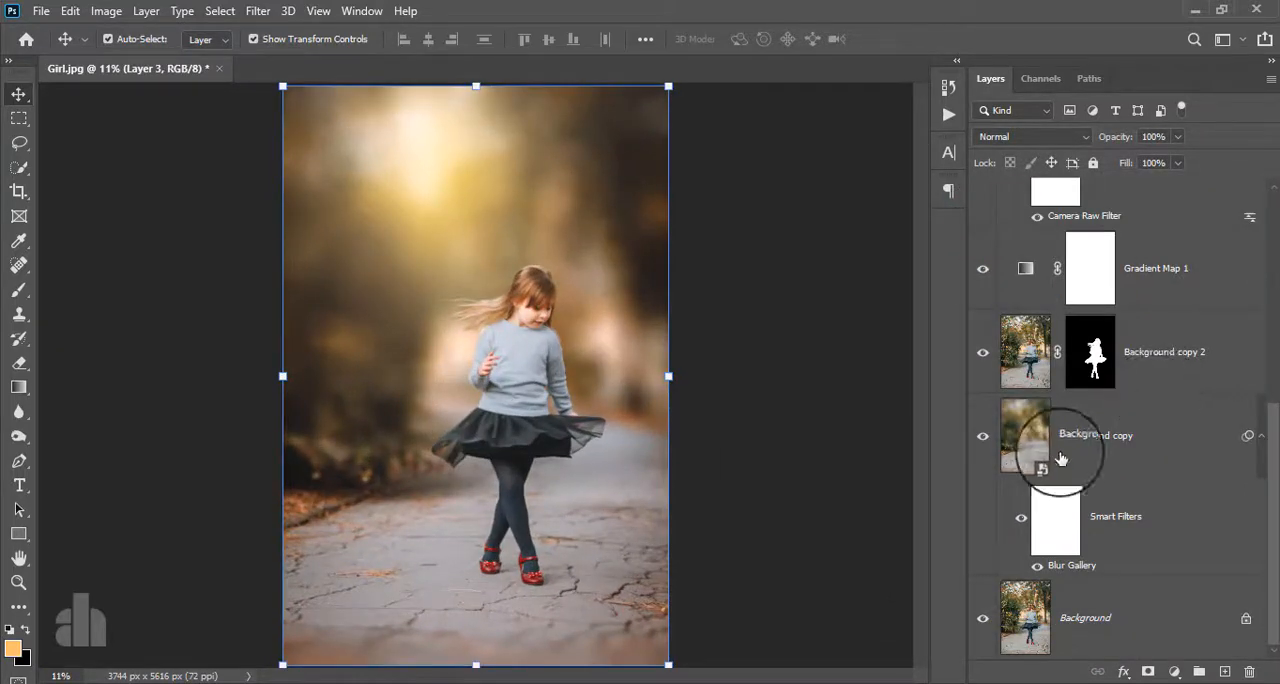
alt+click(983, 622)
alt+click(983, 622)
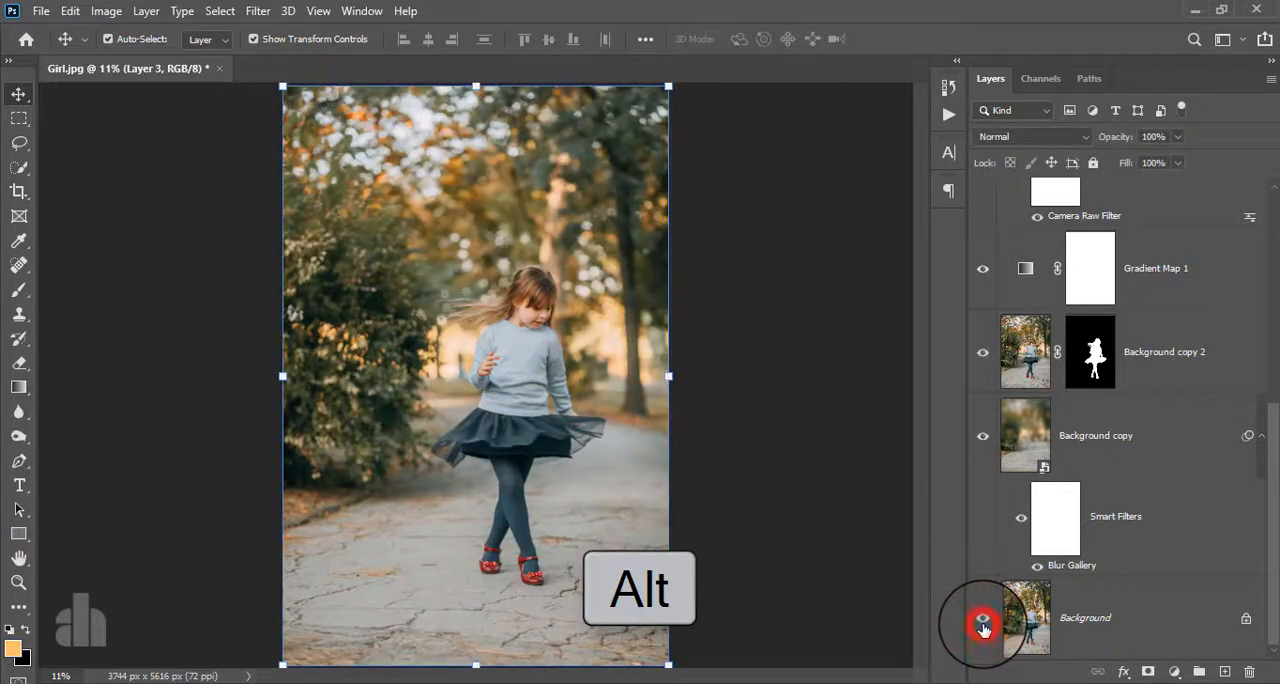
alt+click(983, 622)
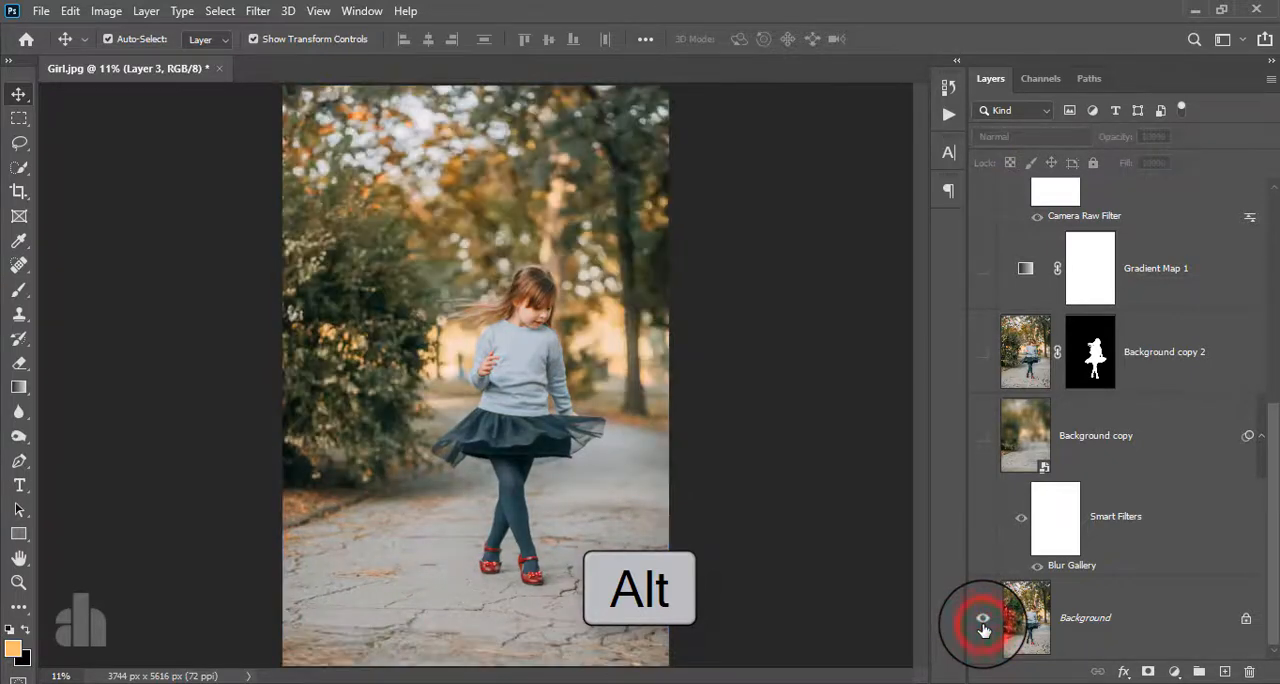
alt+click(983, 624)
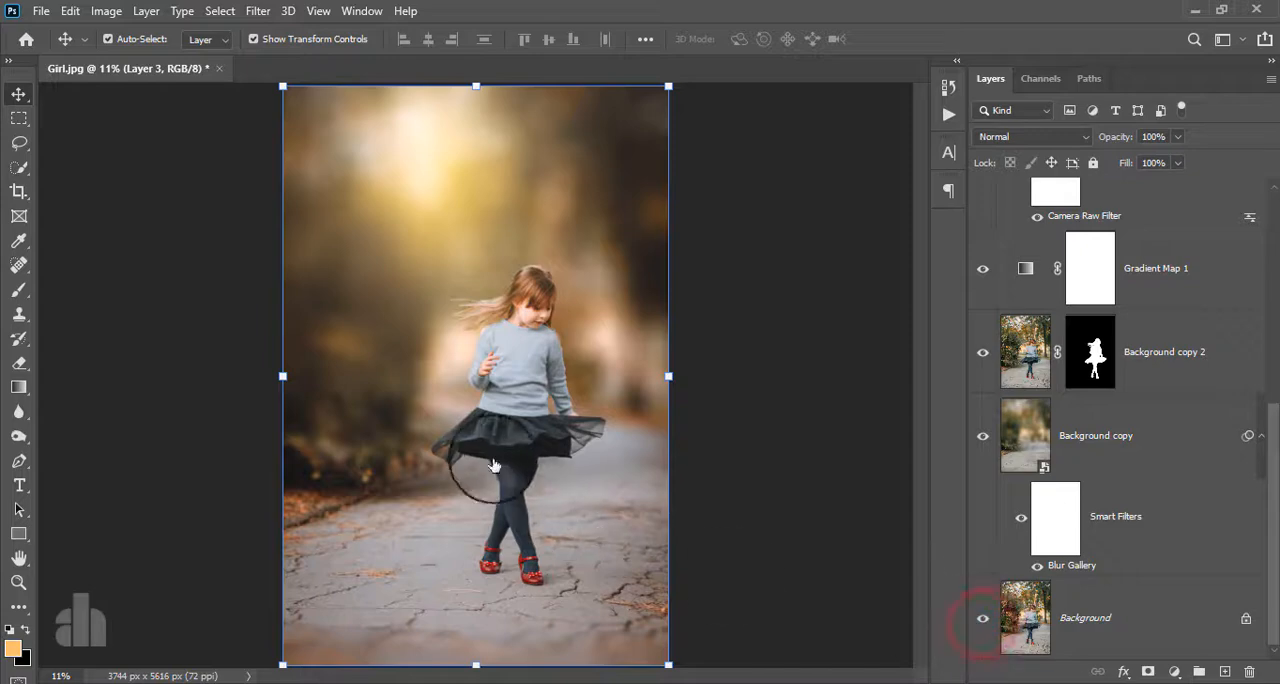